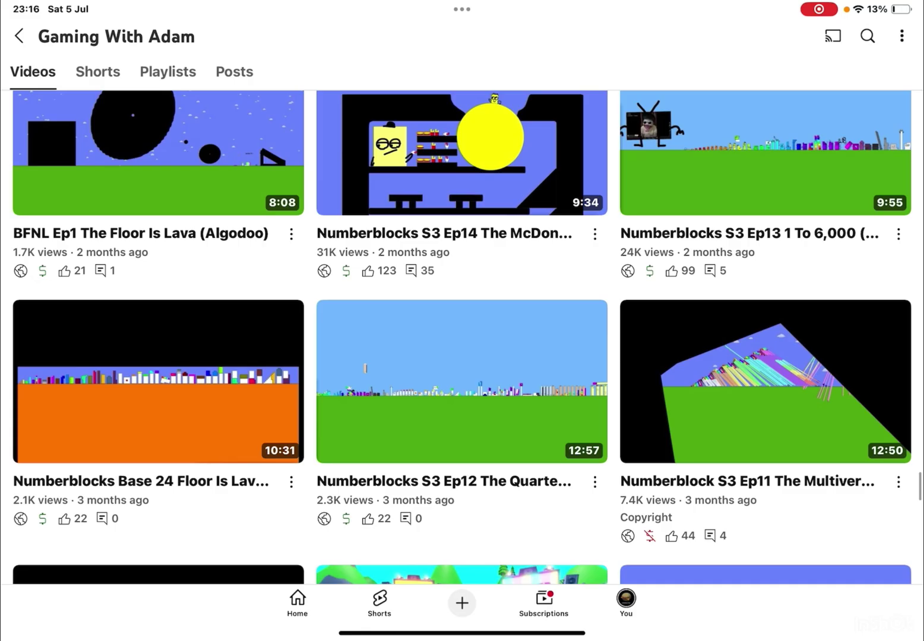
Step: Play the Numberblocks Base 24 Floor Is Lava video in full screen
{"action": "left_click", "coordinate": [158, 384]}
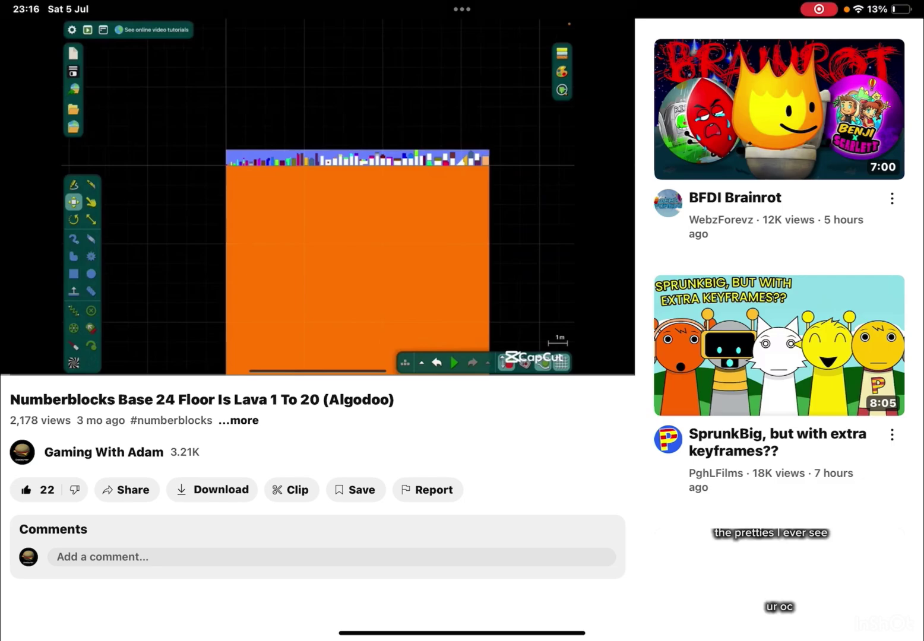
{"action": "left_click", "coordinate": [318, 195]}
{"action": "left_click", "coordinate": [613, 353]}
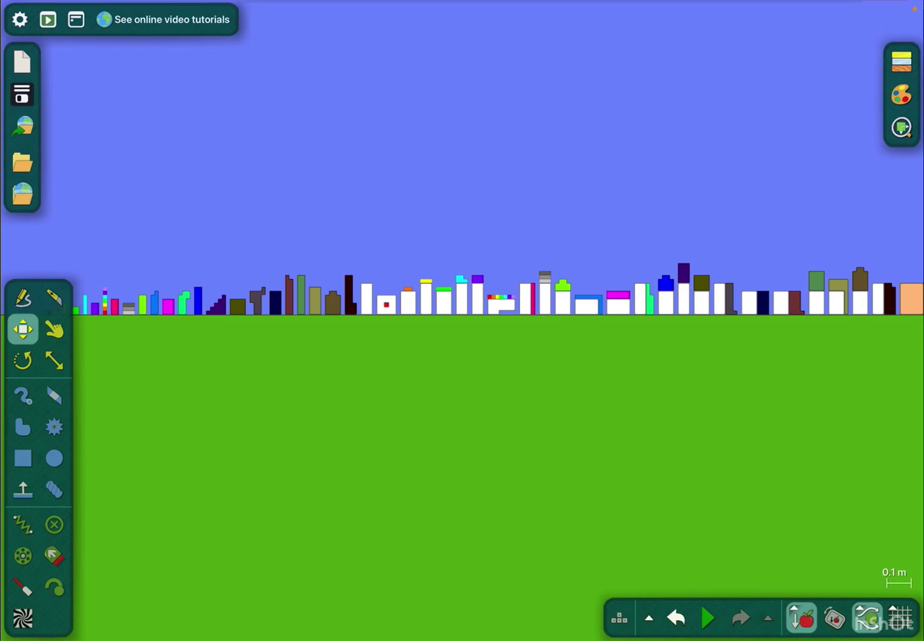
Step: Start the simulation, nudge the orange block left, and bring the pink block into view
{"action": "key", "text": "space"}
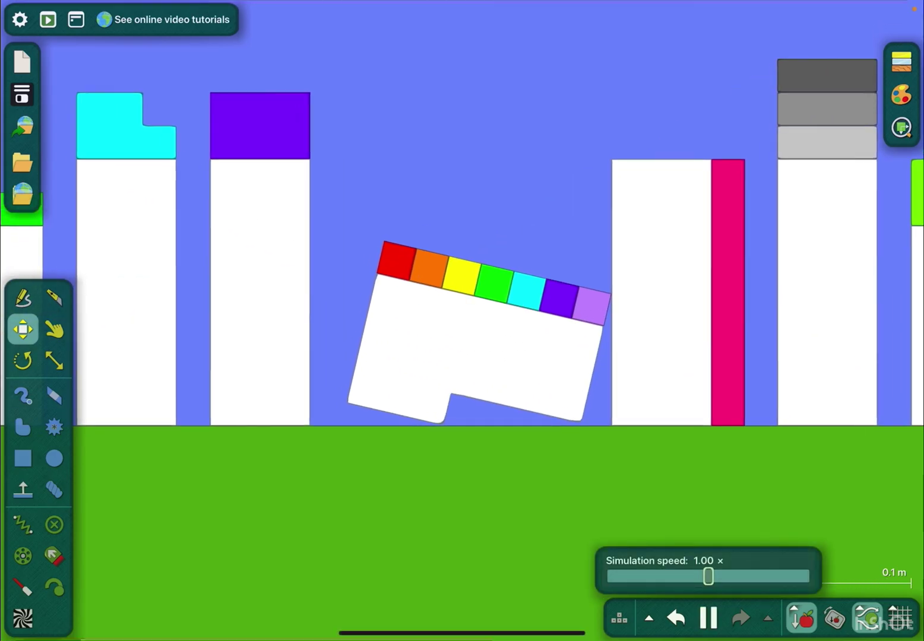
{"action": "left_click", "coordinate": [54, 330]}
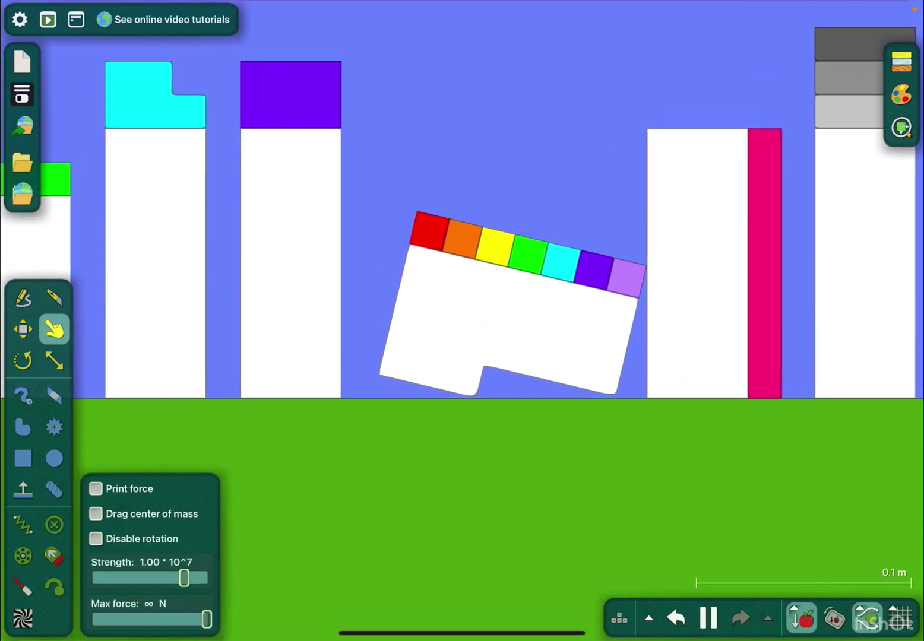
{"action": "scroll", "coordinate": [405, 325], "scroll_direction": "down", "scroll_amount": 3}
{"action": "scroll", "coordinate": [404, 325], "scroll_direction": "down", "scroll_amount": 3}
{"action": "scroll", "coordinate": [404, 325], "scroll_direction": "down", "scroll_amount": 2}
{"action": "scroll", "coordinate": [342, 336], "scroll_direction": "up", "scroll_amount": 5}
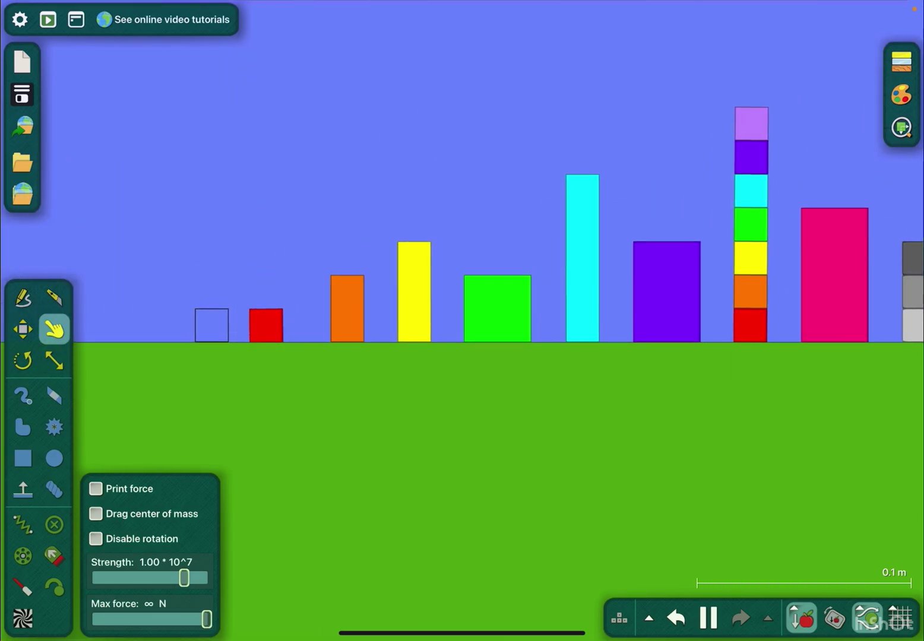
{"action": "left_click_drag", "start_coordinate": [462, 433], "coordinate": [612, 390]}
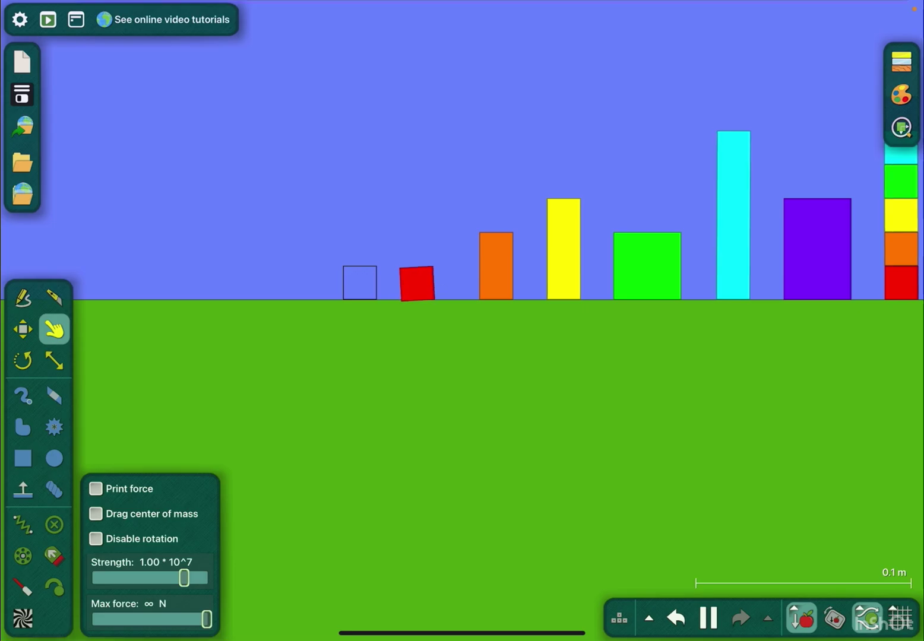
{"action": "left_click_drag", "start_coordinate": [496, 266], "coordinate": [486, 267]}
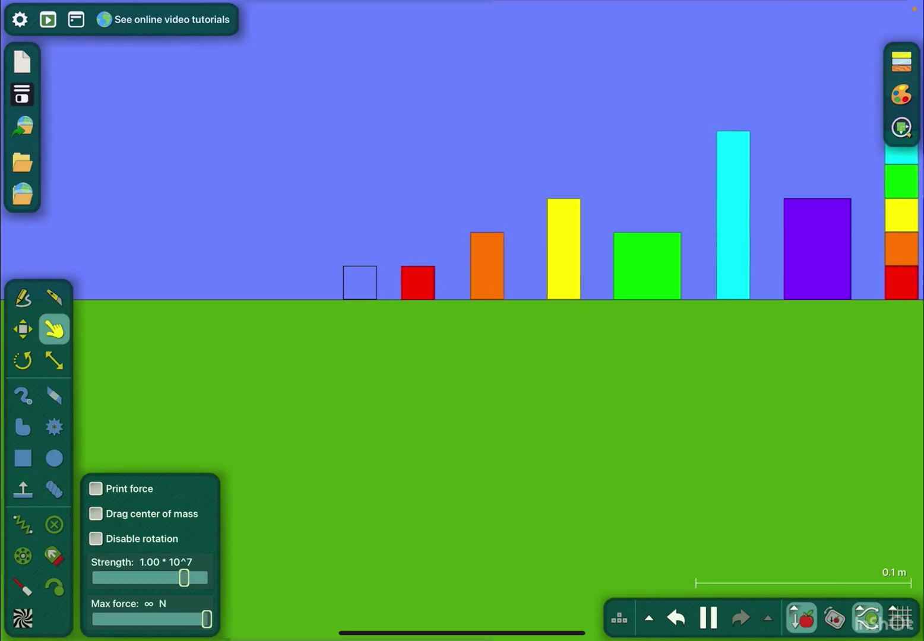
{"action": "left_click_drag", "start_coordinate": [462, 404], "coordinate": [452, 454]}
{"action": "left_click_drag", "start_coordinate": [519, 434], "coordinate": [459, 441]}
Step: Stack the red block centred on the orange block and carry both over the green block
{"action": "mouse_move", "coordinate": [346, 340]}
{"action": "left_mouse_down"}
{"action": "mouse_move", "coordinate": [355, 341]}
{"action": "mouse_move", "coordinate": [423, 85]}
{"action": "left_mouse_up"}
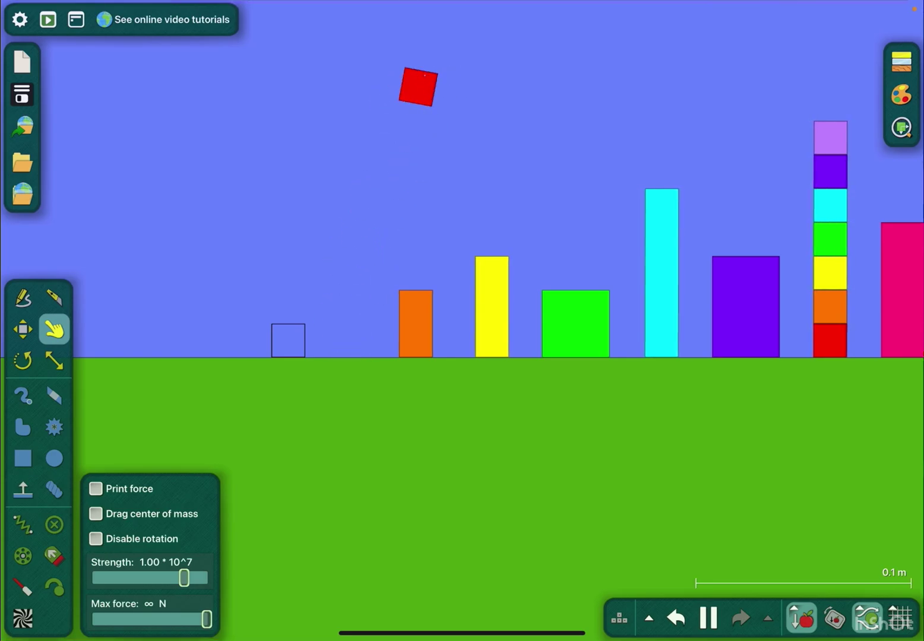
{"action": "left_click_drag", "start_coordinate": [462, 144], "coordinate": [492, 171]}
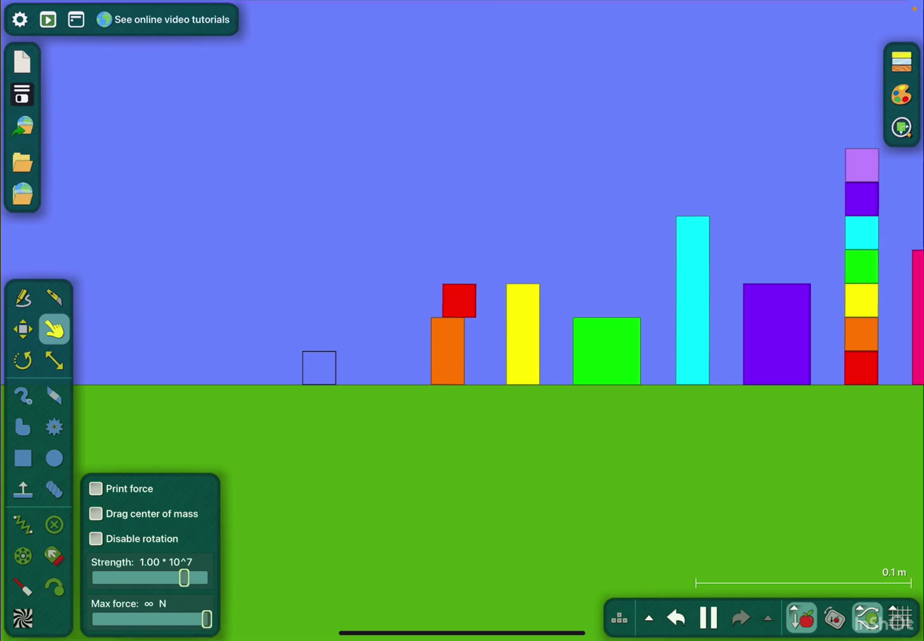
{"action": "left_click", "coordinate": [23, 329]}
{"action": "left_click_drag", "start_coordinate": [459, 301], "coordinate": [448, 301]}
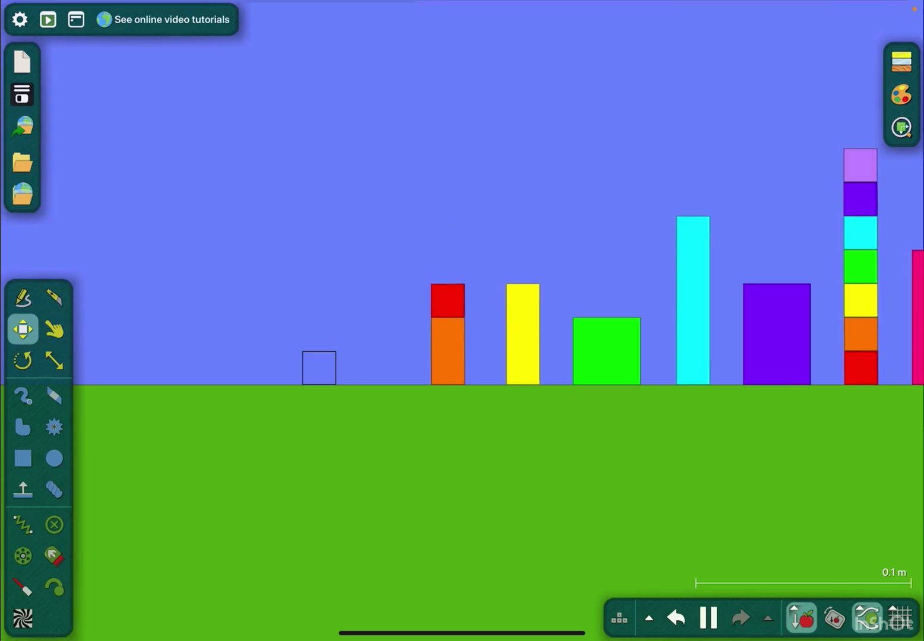
{"action": "mouse_move", "coordinate": [447, 340]}
{"action": "left_mouse_down"}
{"action": "mouse_move", "coordinate": [455, 231]}
{"action": "mouse_move", "coordinate": [606, 231]}
{"action": "left_mouse_up"}
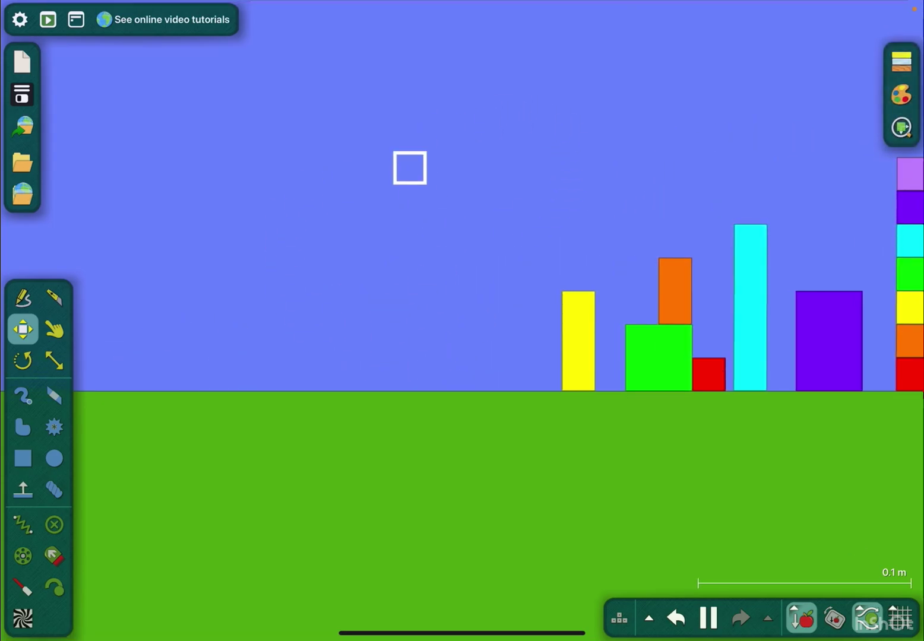
Step: Stand the rainbow stack upright beside the pink block
{"action": "left_click_drag", "start_coordinate": [898, 374], "coordinate": [498, 367]}
{"action": "left_click", "coordinate": [54, 329]}
{"action": "left_click_drag", "start_coordinate": [572, 160], "coordinate": [567, 180]}
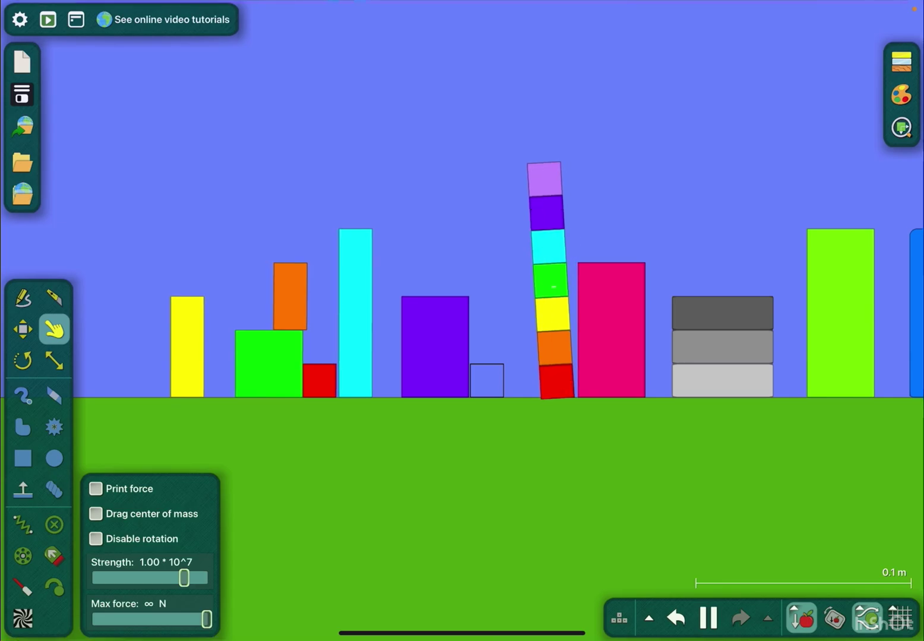
{"action": "mouse_move", "coordinate": [574, 325]}
{"action": "left_mouse_down"}
{"action": "mouse_move", "coordinate": [599, 246]}
{"action": "mouse_move", "coordinate": [804, 149]}
{"action": "mouse_move", "coordinate": [866, 104]}
{"action": "mouse_move", "coordinate": [562, 304]}
{"action": "left_mouse_up"}
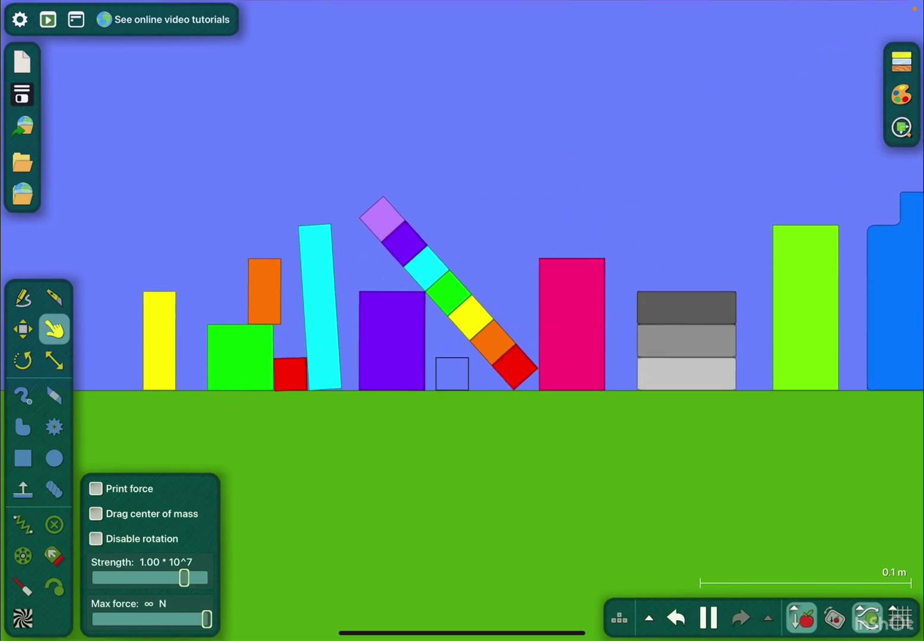
{"action": "left_click_drag", "start_coordinate": [355, 204], "coordinate": [526, 182]}
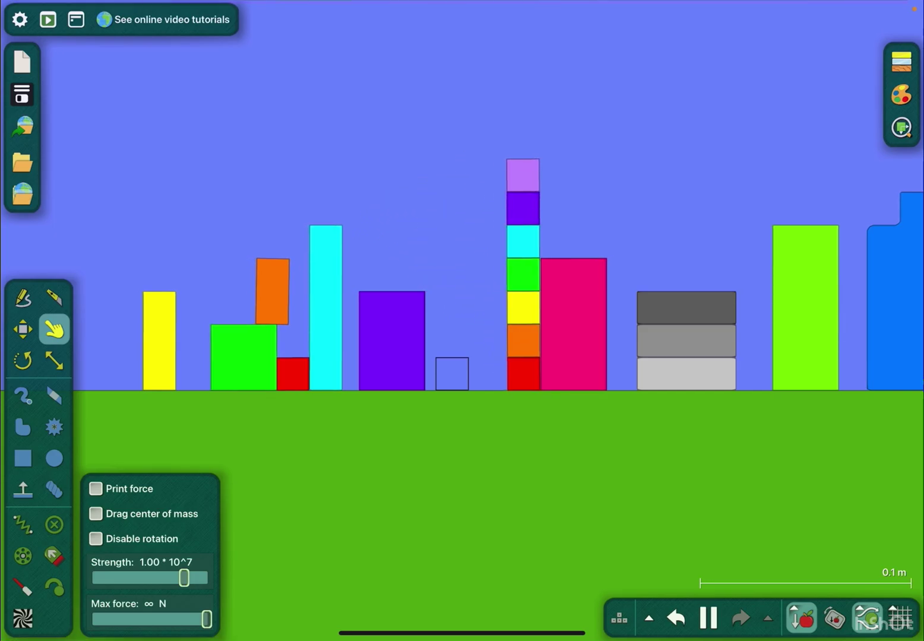
Step: Push the yellow block flat into the green block and settle the red and orange blocks
{"action": "mouse_move", "coordinate": [158, 296]}
{"action": "left_mouse_down"}
{"action": "mouse_move", "coordinate": [140, 307]}
{"action": "mouse_move", "coordinate": [130, 267]}
{"action": "left_mouse_up"}
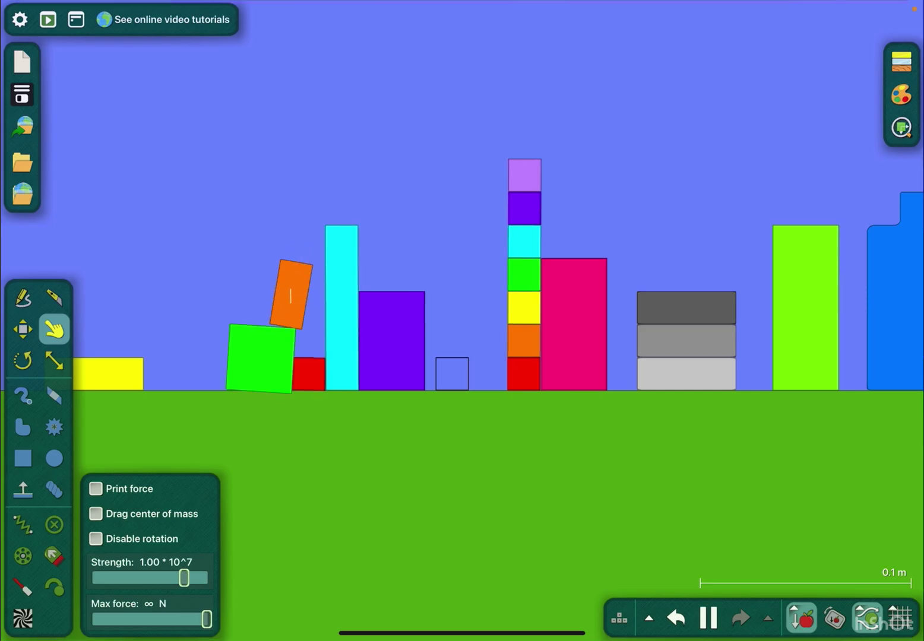
{"action": "mouse_move", "coordinate": [316, 374]}
{"action": "left_mouse_down"}
{"action": "mouse_move", "coordinate": [305, 260]}
{"action": "mouse_move", "coordinate": [316, 378]}
{"action": "mouse_move", "coordinate": [295, 289]}
{"action": "mouse_move", "coordinate": [249, 307]}
{"action": "left_mouse_up"}
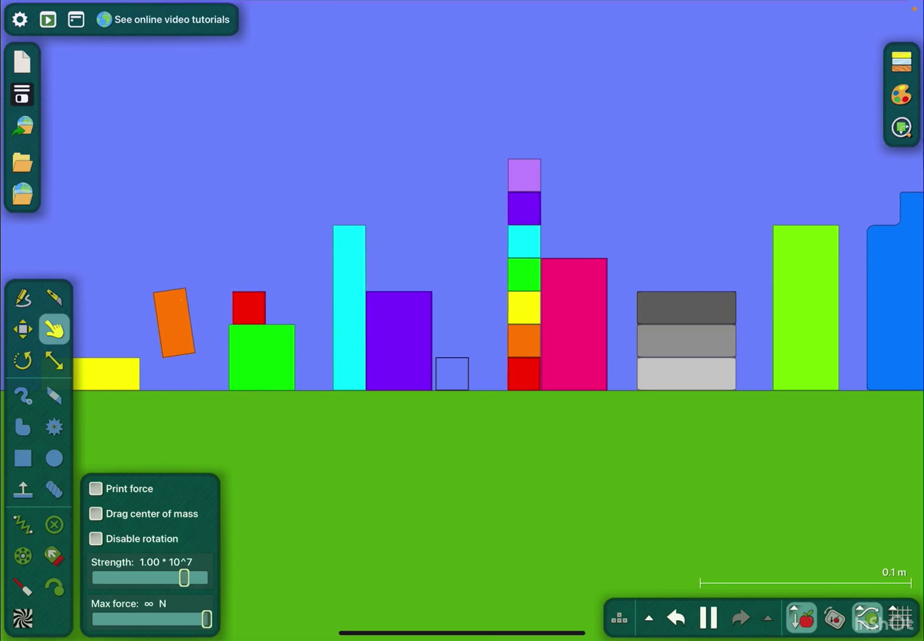
{"action": "left_click_drag", "start_coordinate": [181, 299], "coordinate": [192, 315]}
Step: Recolour the orange block beside the yellow one to red by shifting its hue to 0°
{"action": "left_click_drag", "start_coordinate": [462, 217], "coordinate": [592, 181]}
{"action": "left_click", "coordinate": [23, 329]}
{"action": "right_click", "coordinate": [338, 321]}
{"action": "left_click", "coordinate": [390, 447]}
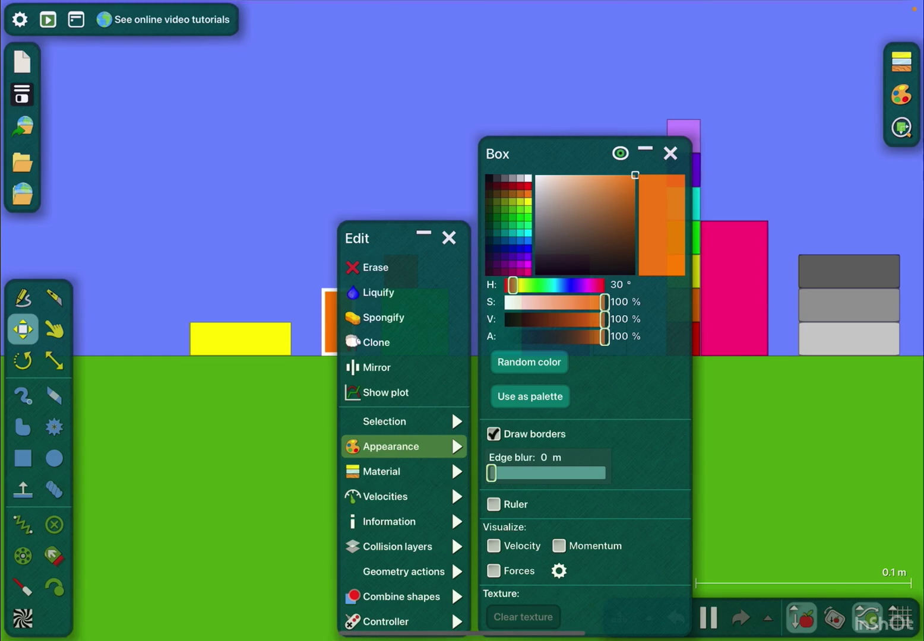
{"action": "left_click_drag", "start_coordinate": [357, 238], "coordinate": [545, 192]}
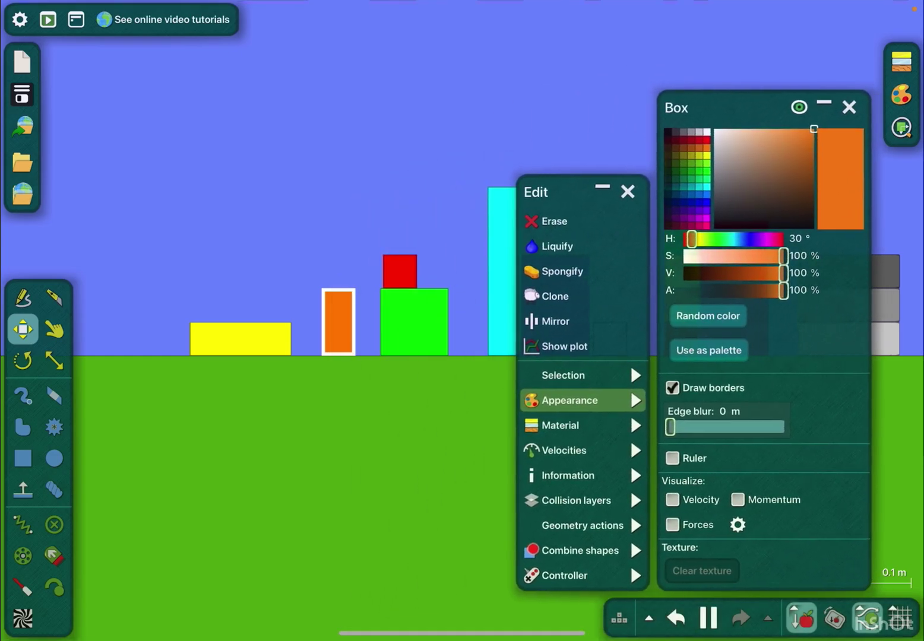
{"action": "key", "text": "Escape"}
{"action": "right_click", "coordinate": [338, 321]}
{"action": "left_click", "coordinate": [402, 445]}
{"action": "left_click", "coordinate": [569, 238]}
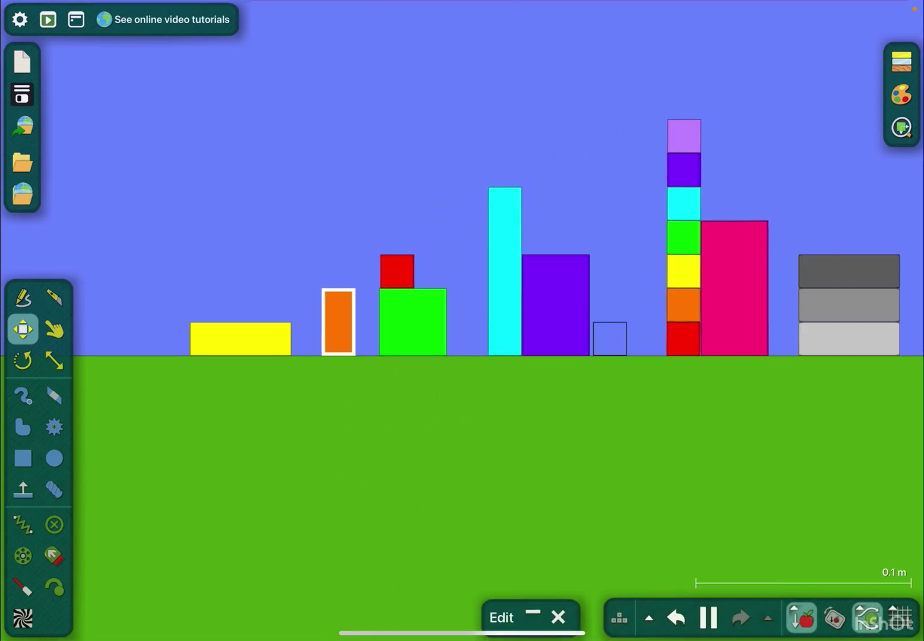
{"action": "left_click", "coordinate": [533, 614]}
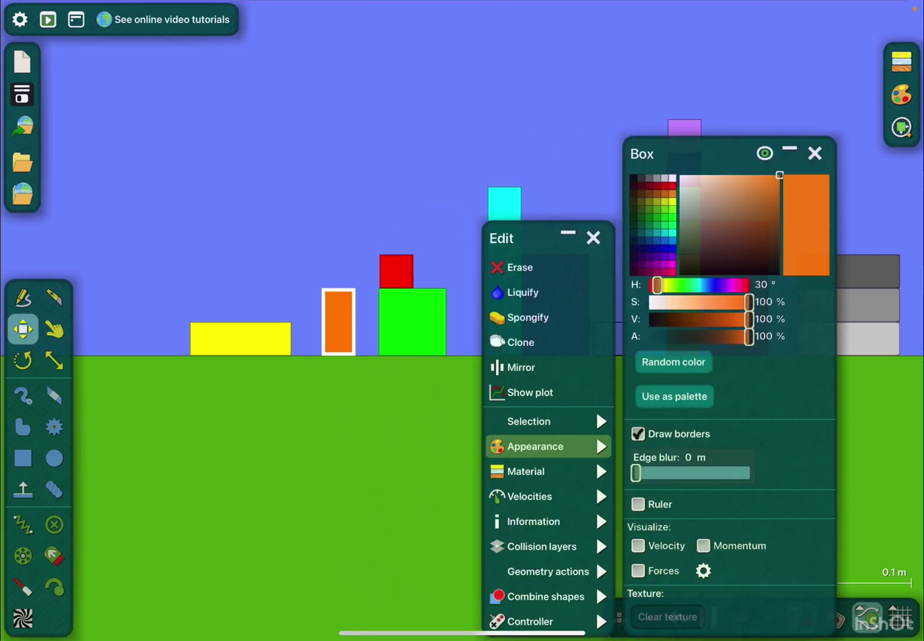
{"action": "left_click_drag", "start_coordinate": [657, 285], "coordinate": [650, 284]}
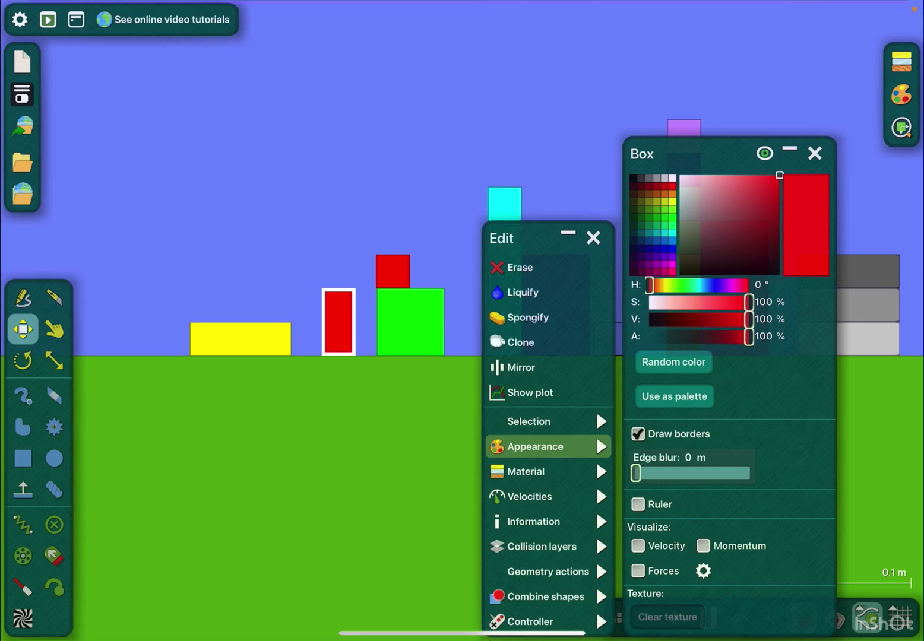
Step: Pull the small red square off the green block and fling it far to the right
{"action": "left_click", "coordinate": [54, 329]}
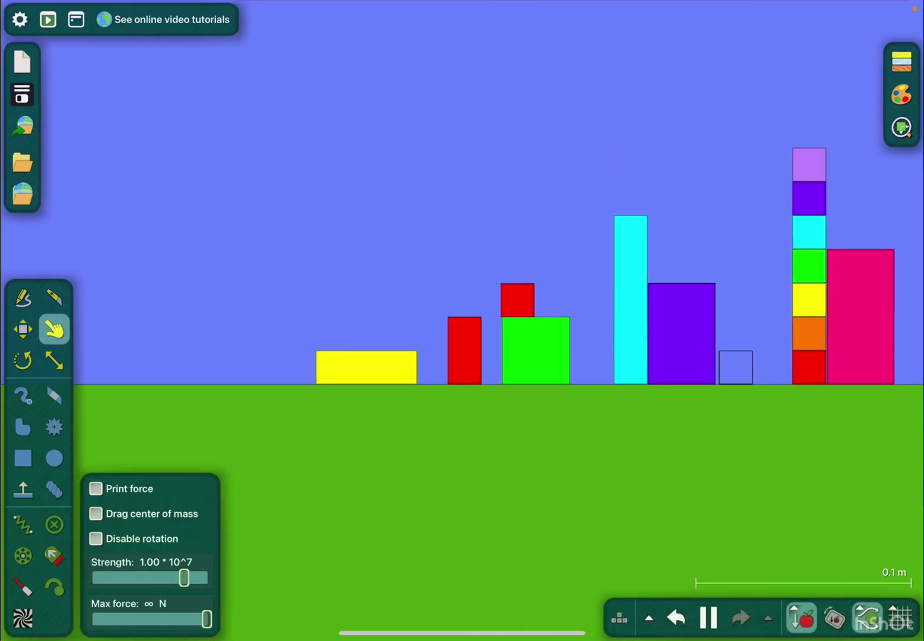
{"action": "left_click_drag", "start_coordinate": [518, 300], "coordinate": [473, 298]}
{"action": "scroll", "coordinate": [498, 289], "scroll_direction": "down", "scroll_amount": 5}
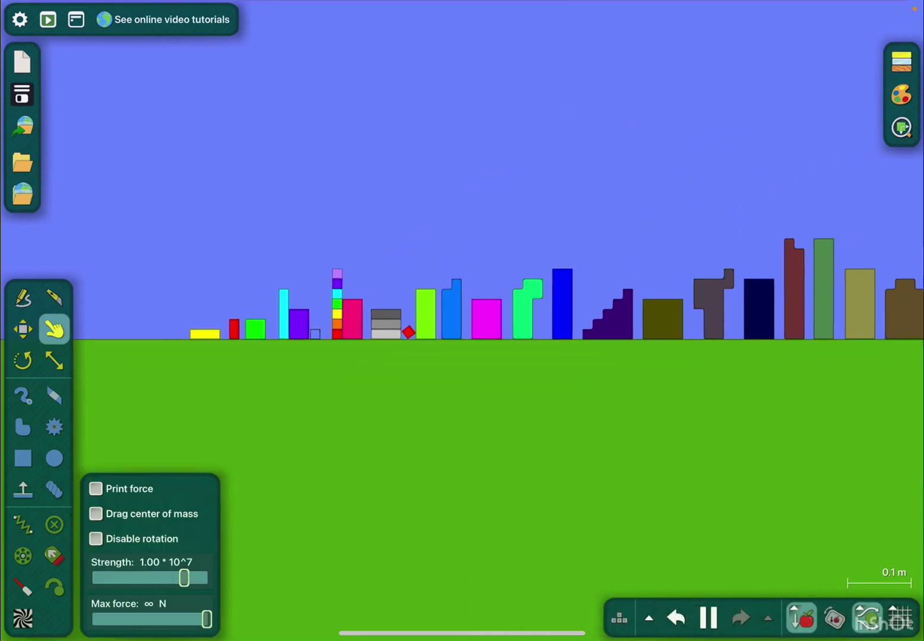
{"action": "scroll", "coordinate": [278, 346], "scroll_direction": "up", "scroll_amount": 1}
{"action": "scroll", "coordinate": [278, 346], "scroll_direction": "up", "scroll_amount": 3}
{"action": "scroll", "coordinate": [278, 346], "scroll_direction": "up", "scroll_amount": 1}
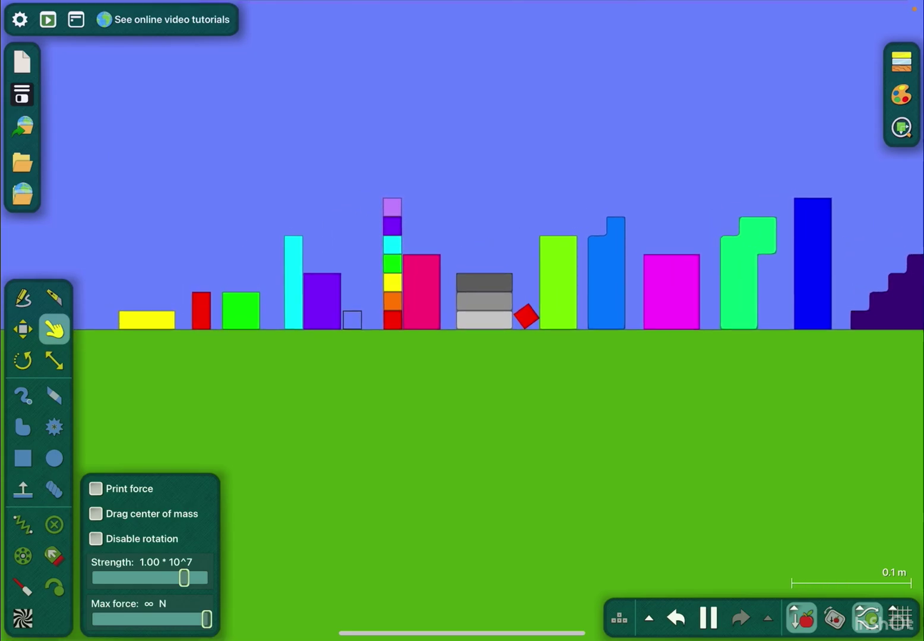
{"action": "left_click_drag", "start_coordinate": [462, 470], "coordinate": [599, 531]}
{"action": "left_click_drag", "start_coordinate": [672, 376], "coordinate": [415, 245]}
{"action": "mouse_move", "coordinate": [370, 315]}
{"action": "left_mouse_down"}
{"action": "mouse_move", "coordinate": [355, 203]}
{"action": "mouse_move", "coordinate": [879, 154]}
{"action": "left_mouse_up"}
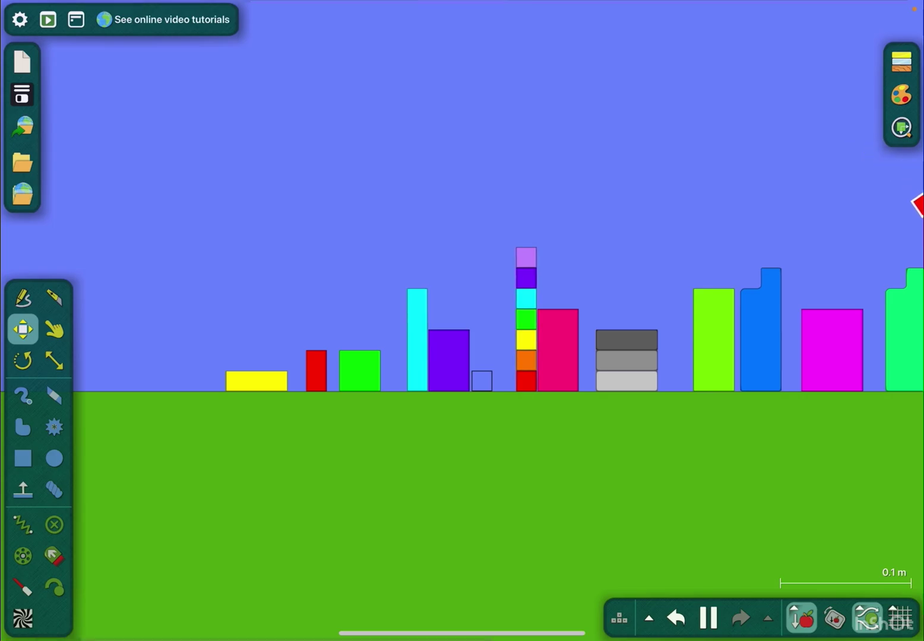
{"action": "scroll", "coordinate": [462, 324], "scroll_direction": "down", "scroll_amount": 10}
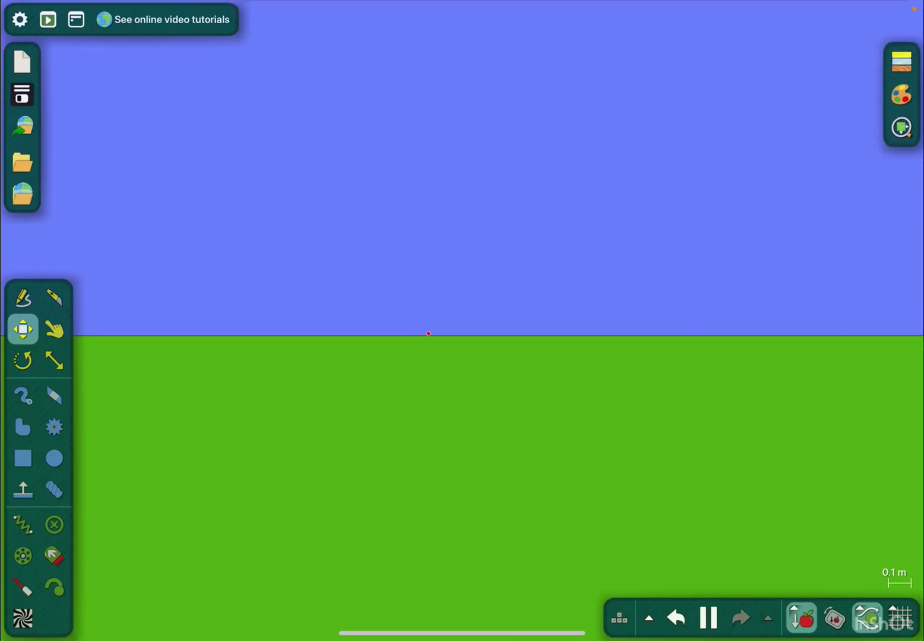
{"action": "scroll", "coordinate": [420, 339], "scroll_direction": "up", "scroll_amount": 5}
{"action": "scroll", "coordinate": [433, 317], "scroll_direction": "up", "scroll_amount": 3}
{"action": "scroll", "coordinate": [462, 325], "scroll_direction": "down", "scroll_amount": 3}
{"action": "scroll", "coordinate": [462, 325], "scroll_direction": "down", "scroll_amount": 3}
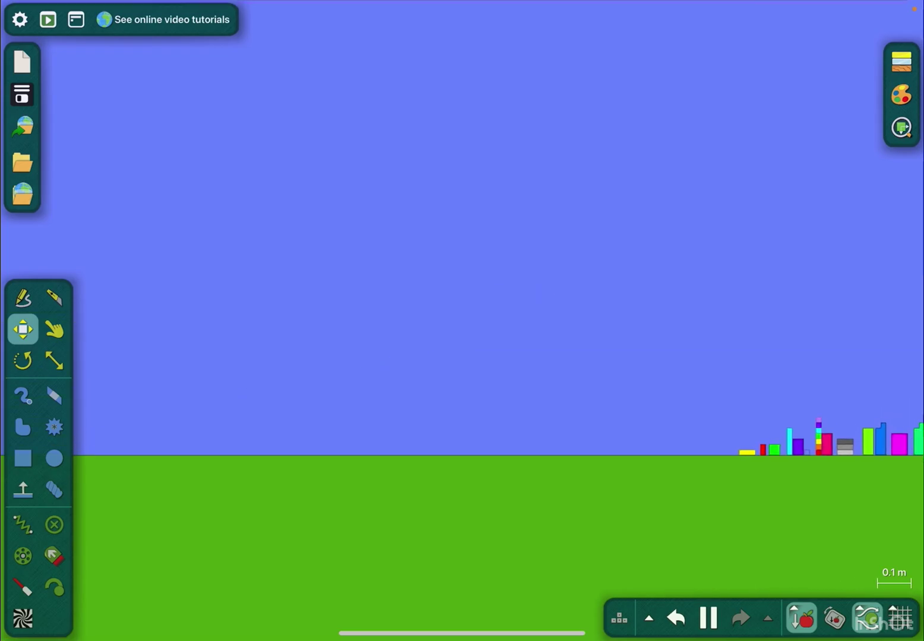
{"action": "scroll", "coordinate": [801, 477], "scroll_direction": "up", "scroll_amount": 5}
{"action": "scroll", "coordinate": [801, 477], "scroll_direction": "up", "scroll_amount": 3}
Step: Recolour the red box yellow and flip it upright
{"action": "right_click", "coordinate": [576, 343]}
{"action": "left_click", "coordinate": [625, 447]}
{"action": "left_click", "coordinate": [399, 203]}
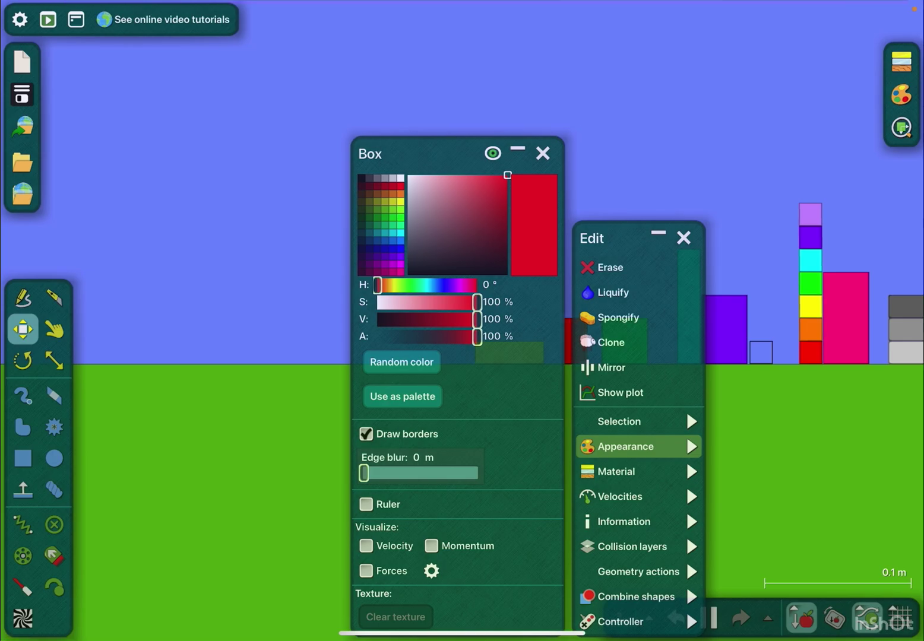
{"action": "left_click", "coordinate": [54, 330]}
{"action": "left_click_drag", "start_coordinate": [476, 342], "coordinate": [469, 283]}
Step: Undo the large red circle and pause the simulation
{"action": "left_click", "coordinate": [22, 395]}
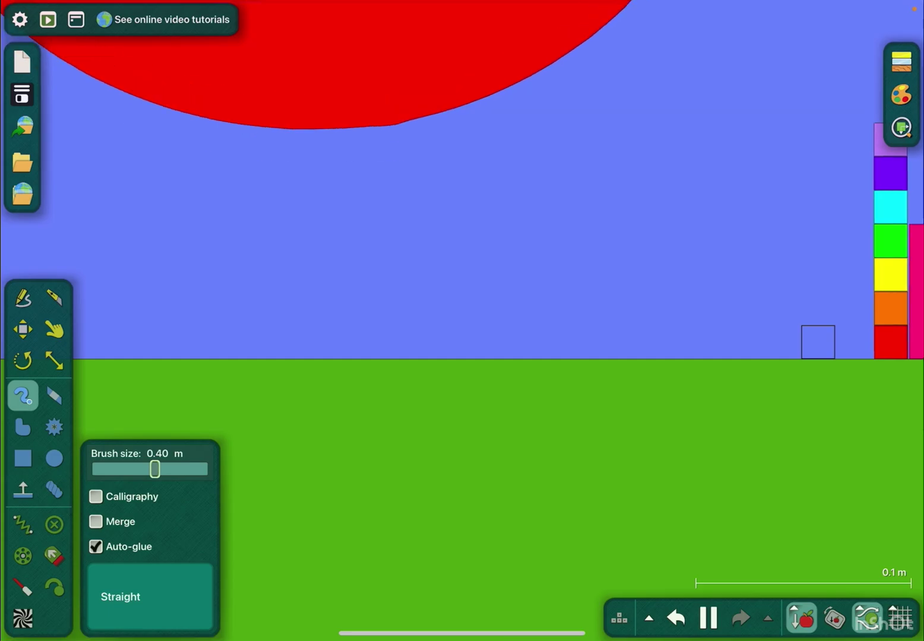
{"action": "left_click", "coordinate": [649, 618]}
{"action": "left_click", "coordinate": [684, 574]}
{"action": "left_click", "coordinate": [709, 618]}
Step: Draw a thick black U-shaped stroke on the sky
{"action": "left_click", "coordinate": [901, 95]}
{"action": "left_click", "coordinate": [823, 187]}
{"action": "left_click", "coordinate": [857, 66]}
{"action": "left_click_drag", "start_coordinate": [288, 217], "coordinate": [567, 334]}
{"action": "mouse_move", "coordinate": [332, 253]}
{"action": "left_mouse_down"}
{"action": "mouse_move", "coordinate": [515, 336]}
{"action": "mouse_move", "coordinate": [514, 253]}
{"action": "left_mouse_up"}
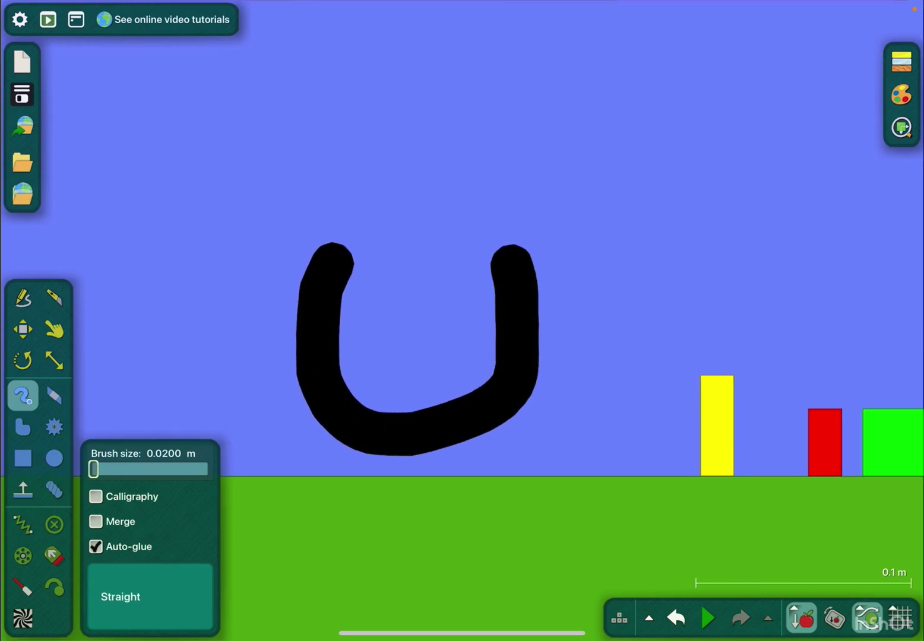
Step: Paint a blue blob inside the black U and recolour it cyan
{"action": "left_click", "coordinate": [901, 94]}
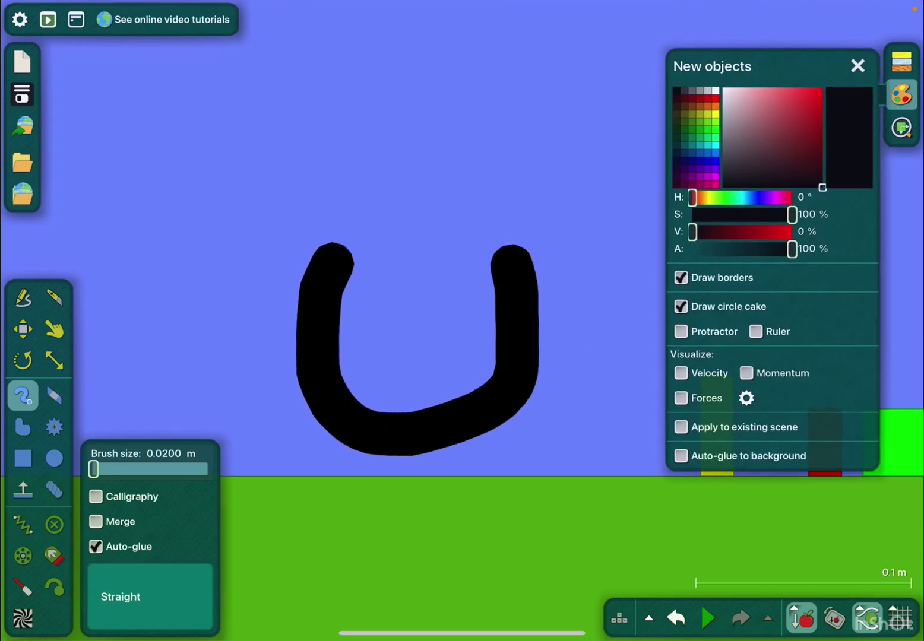
{"action": "left_click", "coordinate": [857, 66]}
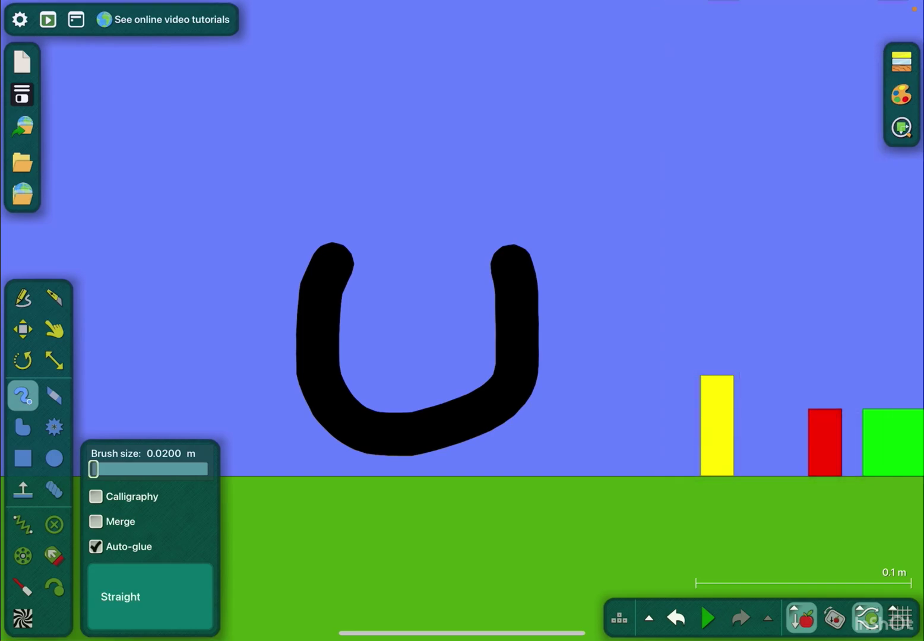
{"action": "left_click", "coordinate": [900, 94]}
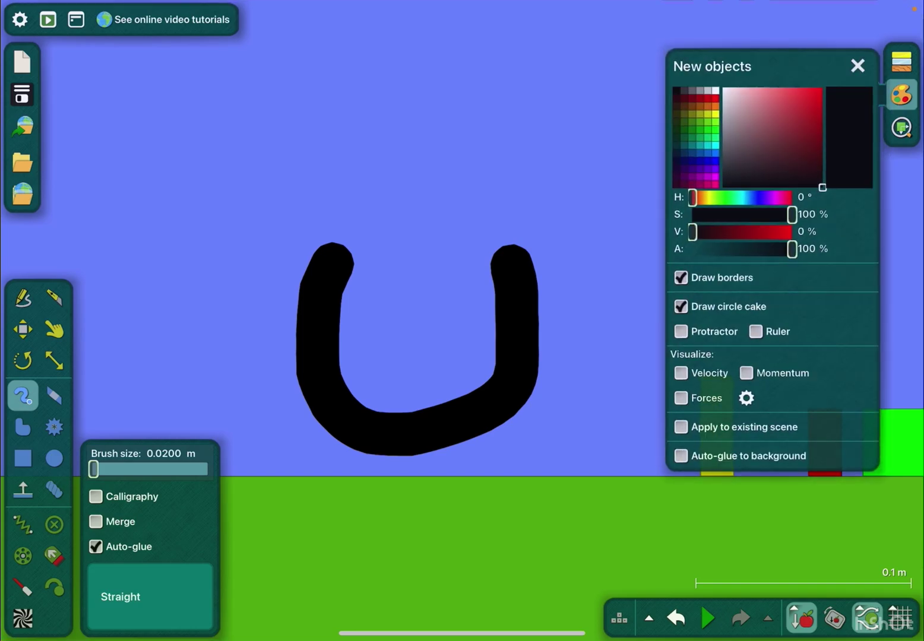
{"action": "left_click", "coordinate": [714, 160]}
{"action": "left_click", "coordinate": [858, 65]}
{"action": "mouse_move", "coordinate": [336, 317]}
{"action": "left_mouse_down"}
{"action": "mouse_move", "coordinate": [438, 317]}
{"action": "mouse_move", "coordinate": [439, 398]}
{"action": "mouse_move", "coordinate": [493, 357]}
{"action": "left_mouse_up"}
{"action": "left_click", "coordinate": [473, 353]}
{"action": "left_click", "coordinate": [504, 447]}
{"action": "left_click_drag", "start_coordinate": [683, 314], "coordinate": [667, 313]}
Step: Browse the cyan blob's settings and change its collision layers
{"action": "left_click", "coordinate": [515, 597]}
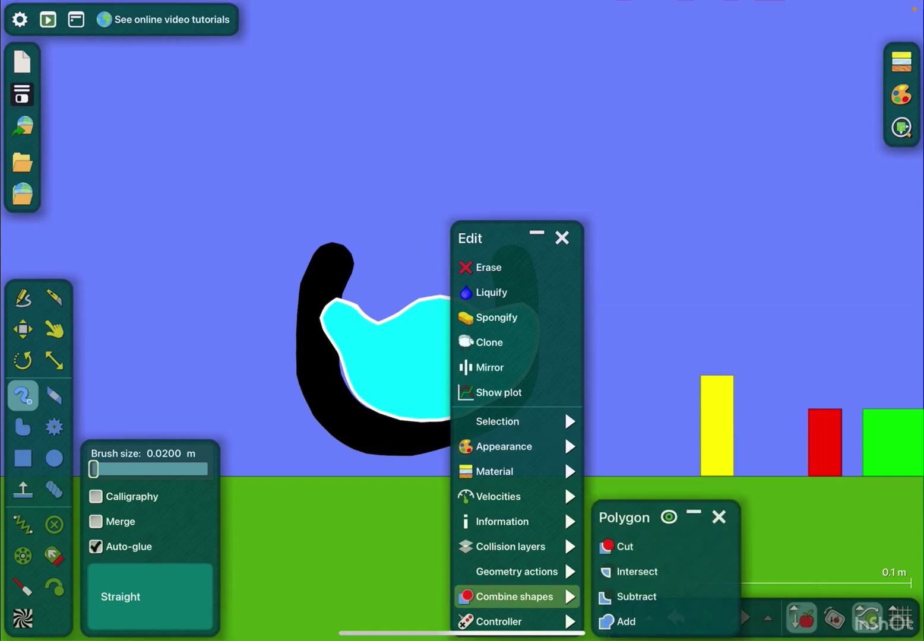
{"action": "left_click", "coordinate": [516, 571]}
{"action": "left_click", "coordinate": [498, 497]}
{"action": "left_click", "coordinate": [495, 471]}
{"action": "left_click", "coordinate": [498, 496]}
{"action": "left_click", "coordinate": [501, 521]}
{"action": "left_click", "coordinate": [510, 547]}
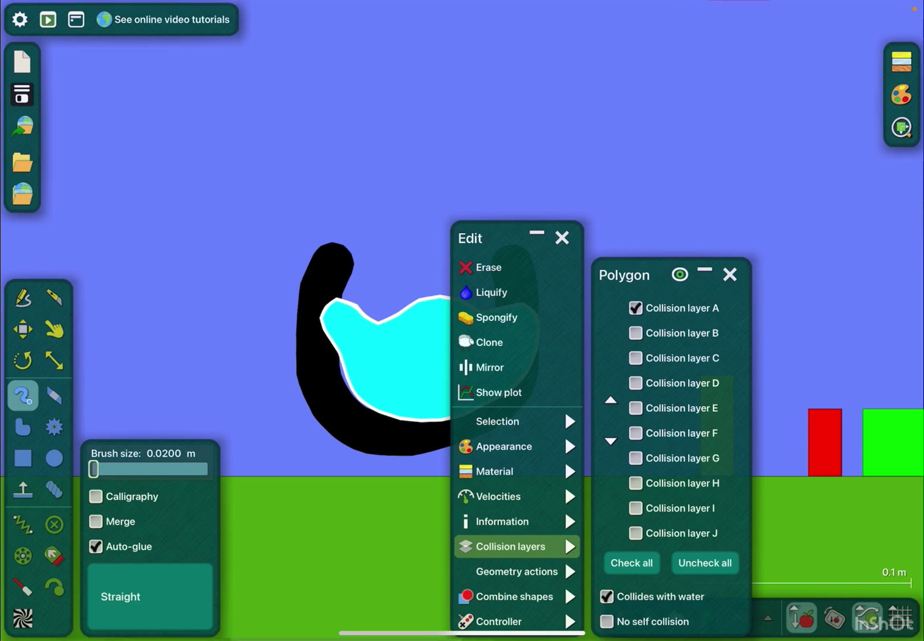
{"action": "left_click", "coordinate": [635, 307]}
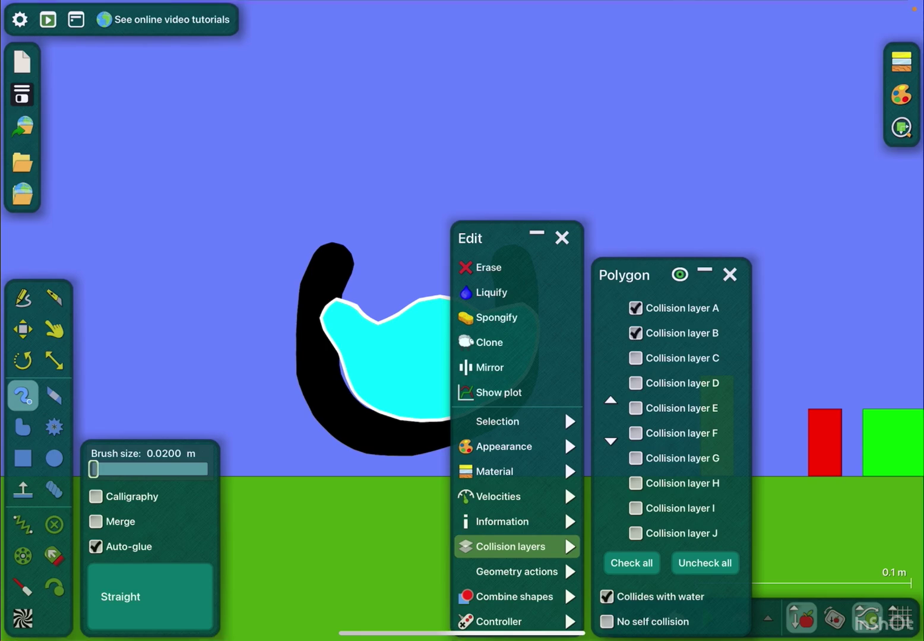
{"action": "right_click", "coordinate": [759, 200]}
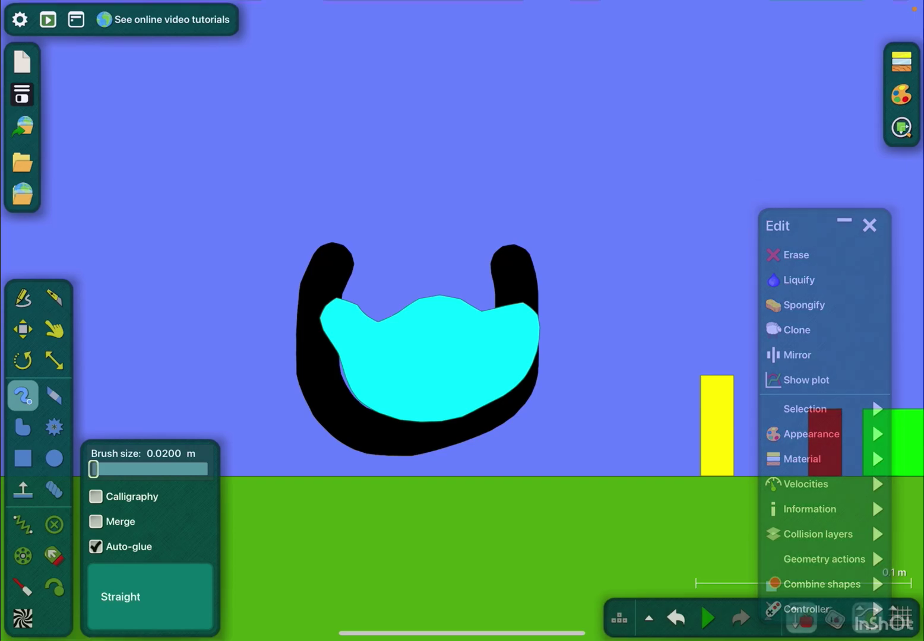
Step: Run the simulation, fling the black-and-cyan character, then stop and restore the scene
{"action": "left_click", "coordinate": [707, 617]}
{"action": "left_click", "coordinate": [54, 330]}
{"action": "right_click", "coordinate": [511, 219]}
{"action": "left_click", "coordinate": [433, 144]}
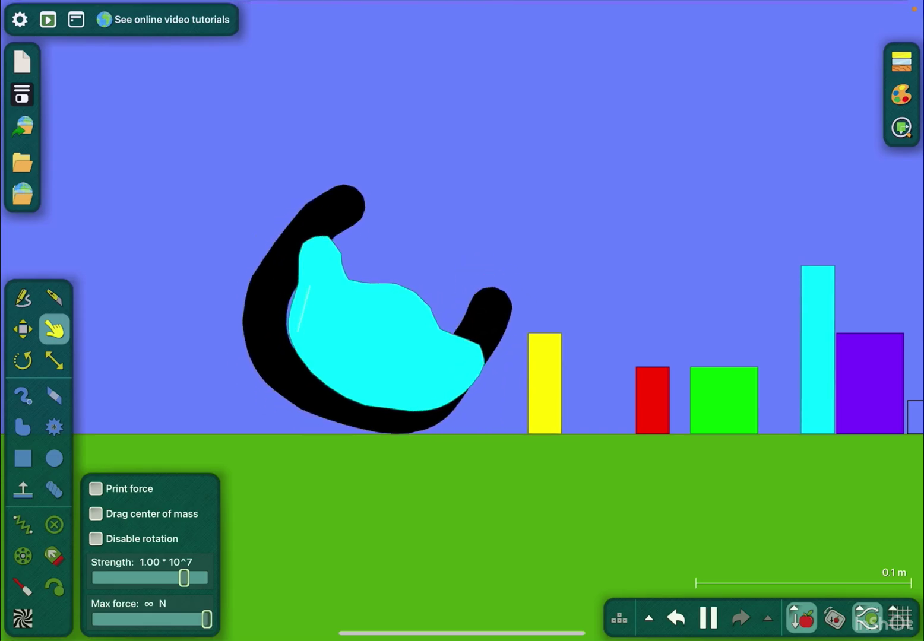
{"action": "mouse_move", "coordinate": [346, 325]}
{"action": "left_mouse_down"}
{"action": "mouse_move", "coordinate": [577, 116]}
{"action": "mouse_move", "coordinate": [549, 325]}
{"action": "left_mouse_up"}
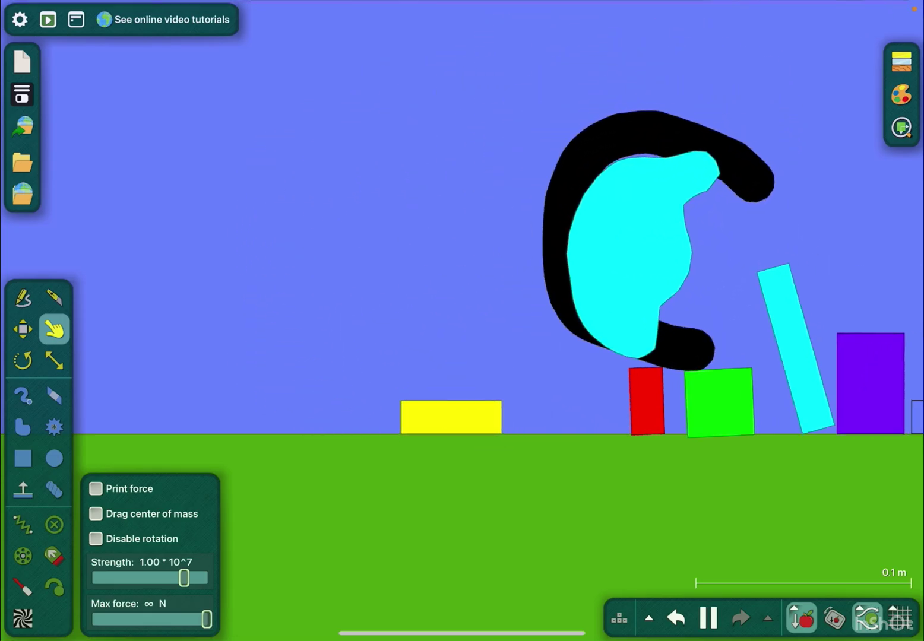
{"action": "left_click", "coordinate": [676, 618]}
{"action": "left_click", "coordinate": [708, 618]}
Step: Shrink the black-and-cyan character to about 0.14 of its size
{"action": "left_click", "coordinate": [498, 361]}
{"action": "left_click", "coordinate": [54, 360]}
{"action": "left_click", "coordinate": [371, 340]}
{"action": "left_click_drag", "start_coordinate": [615, 216], "coordinate": [389, 420]}
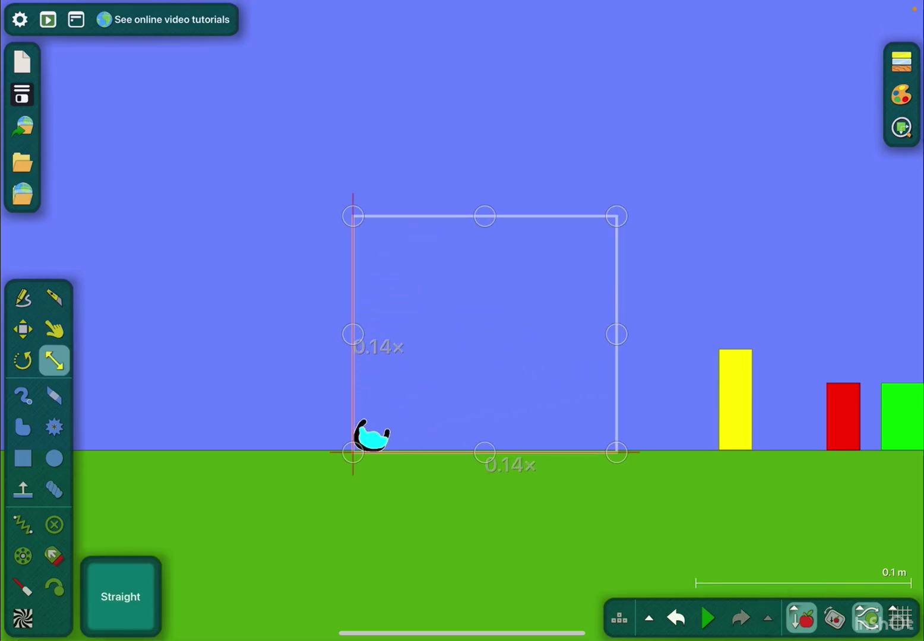
Step: Run the simulation, fling the small character right, and lift it into the red block
{"action": "left_click", "coordinate": [709, 618]}
{"action": "left_click", "coordinate": [54, 330]}
{"action": "left_click_drag", "start_coordinate": [173, 412], "coordinate": [526, 264]}
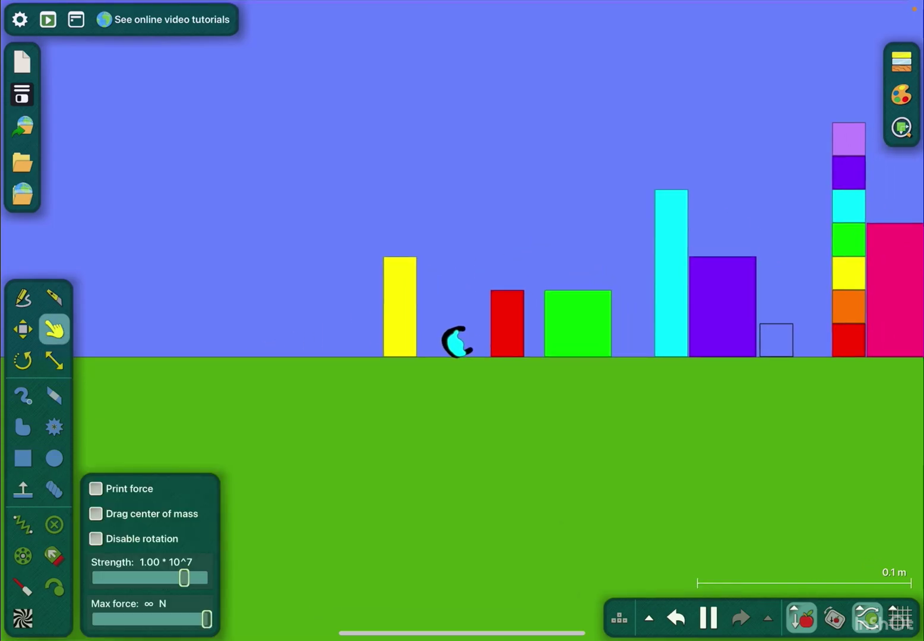
{"action": "left_click_drag", "start_coordinate": [458, 340], "coordinate": [505, 304]}
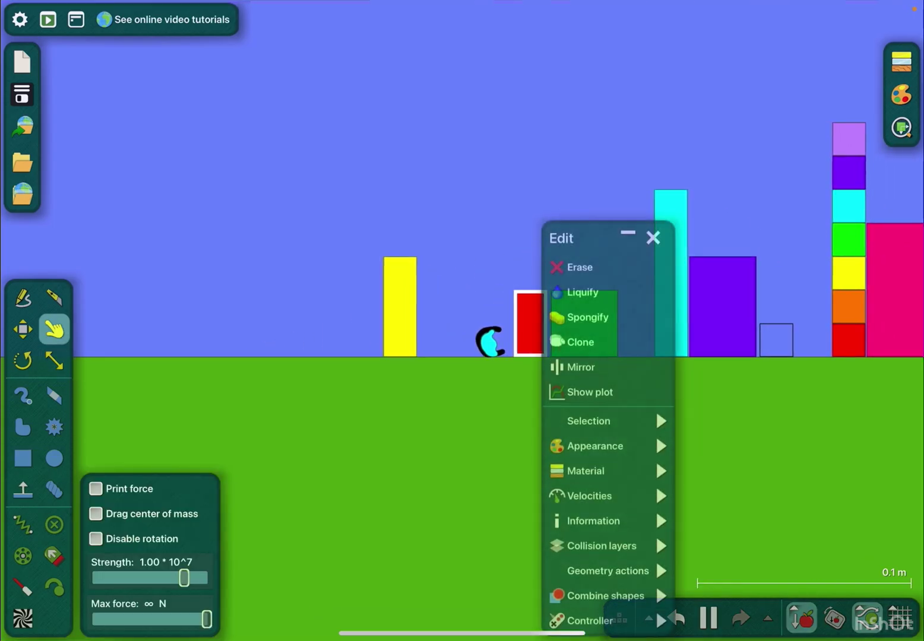
Step: Recolour the red block orange
{"action": "left_click", "coordinate": [595, 446]}
{"action": "left_click_drag", "start_coordinate": [711, 285], "coordinate": [719, 285]}
{"action": "left_click_drag", "start_coordinate": [809, 319], "coordinate": [792, 319]}
{"action": "left_click", "coordinate": [433, 180]}
{"action": "left_click", "coordinate": [530, 324]}
{"action": "left_click", "coordinate": [598, 445]}
{"action": "left_click", "coordinate": [433, 180]}
Step: Drop the black-and-cyan character and delete it
{"action": "mouse_move", "coordinate": [489, 342]}
{"action": "left_mouse_down"}
{"action": "mouse_move", "coordinate": [503, 168]}
{"action": "mouse_move", "coordinate": [399, 201]}
{"action": "left_mouse_up"}
{"action": "left_click", "coordinate": [23, 329]}
{"action": "left_click", "coordinate": [541, 291]}
Step: Reorder the left end of the row to green, yellow, then orange
{"action": "left_click_drag", "start_coordinate": [462, 217], "coordinate": [365, 281]}
{"action": "mouse_move", "coordinate": [466, 396]}
{"action": "left_mouse_down"}
{"action": "mouse_move", "coordinate": [388, 270]}
{"action": "mouse_move", "coordinate": [341, 353]}
{"action": "left_mouse_up"}
{"action": "left_click_drag", "start_coordinate": [412, 395], "coordinate": [491, 395]}
{"action": "mouse_move", "coordinate": [278, 380]}
{"action": "left_mouse_down"}
{"action": "mouse_move", "coordinate": [352, 255]}
{"action": "mouse_move", "coordinate": [434, 376]}
{"action": "left_mouse_up"}
{"action": "left_click_drag", "start_coordinate": [462, 217], "coordinate": [431, 197]}
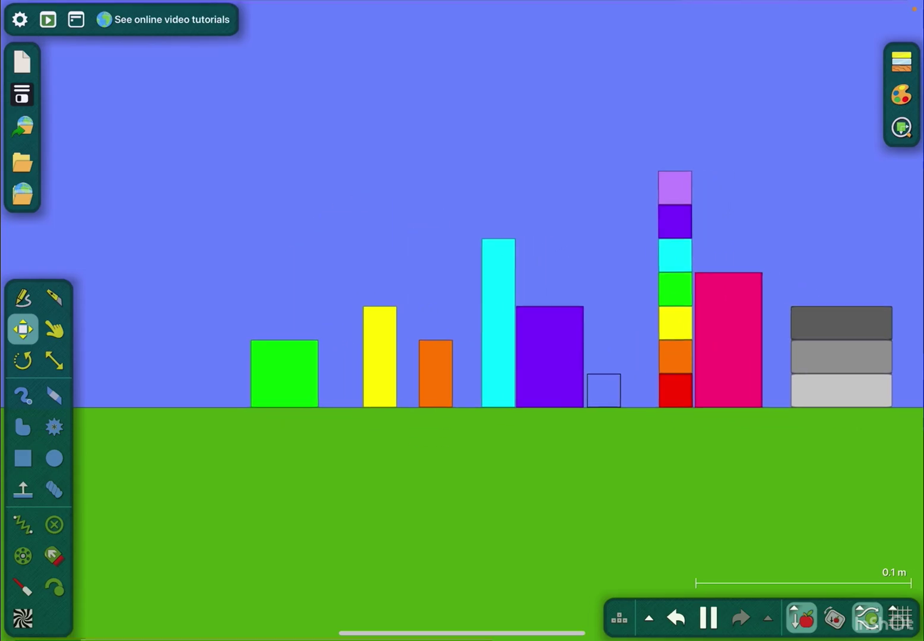
Step: Take the cyan box off collision layer A
{"action": "left_click_drag", "start_coordinate": [505, 217], "coordinate": [419, 213]}
{"action": "right_click", "coordinate": [431, 321]}
{"action": "left_click", "coordinate": [495, 446]}
{"action": "left_click", "coordinate": [502, 546]}
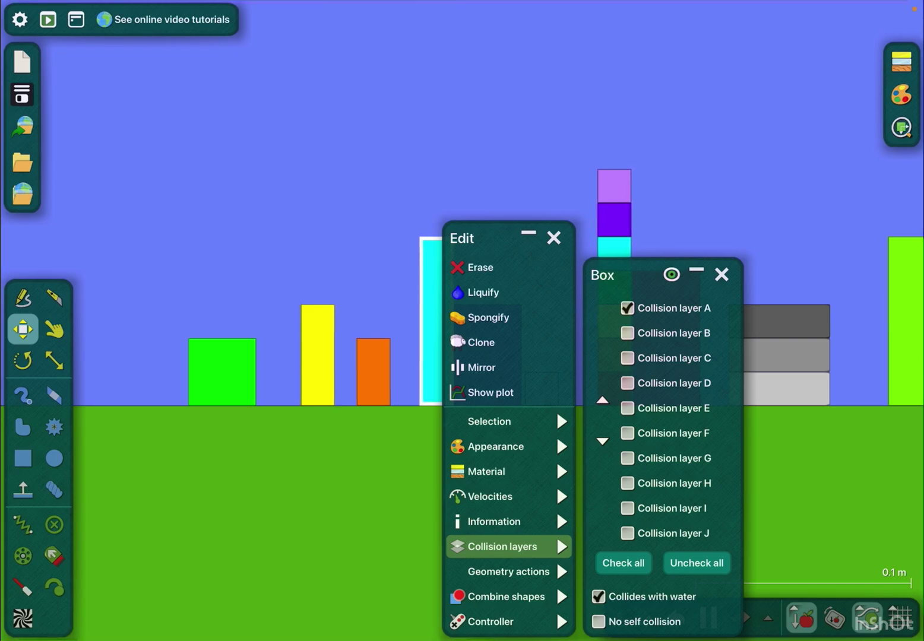
{"action": "left_click", "coordinate": [627, 307]}
{"action": "scroll", "coordinate": [462, 361], "scroll_direction": "down", "scroll_amount": 10}
{"action": "scroll", "coordinate": [549, 198], "scroll_direction": "down", "scroll_amount": 5}
{"action": "scroll", "coordinate": [549, 199], "scroll_direction": "down", "scroll_amount": 5}
{"action": "scroll", "coordinate": [556, 204], "scroll_direction": "up", "scroll_amount": 5}
{"action": "scroll", "coordinate": [555, 204], "scroll_direction": "up", "scroll_amount": 5}
{"action": "scroll", "coordinate": [555, 204], "scroll_direction": "up", "scroll_amount": 5}
{"action": "scroll", "coordinate": [556, 203], "scroll_direction": "up", "scroll_amount": 3}
{"action": "scroll", "coordinate": [428, 337], "scroll_direction": "up", "scroll_amount": 3}
{"action": "scroll", "coordinate": [428, 338], "scroll_direction": "up", "scroll_amount": 3}
Step: Lift the orange block, pause, and place the green box left of the orange box
{"action": "left_click", "coordinate": [54, 329]}
{"action": "left_click_drag", "start_coordinate": [436, 321], "coordinate": [449, 299]}
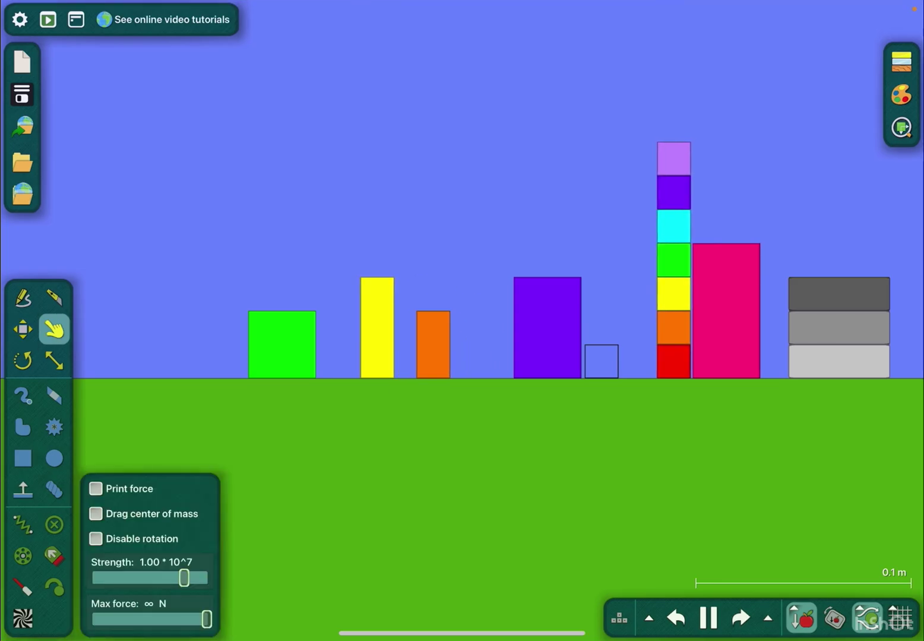
{"action": "left_click_drag", "start_coordinate": [462, 217], "coordinate": [520, 268]}
{"action": "left_click", "coordinate": [708, 617]}
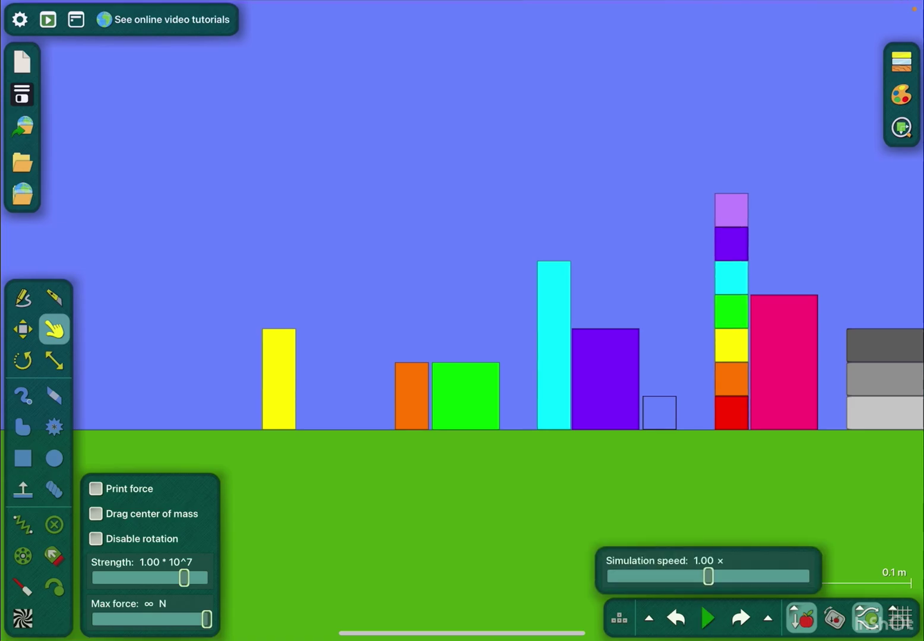
{"action": "right_click", "coordinate": [554, 340]}
{"action": "left_click", "coordinate": [618, 447]}
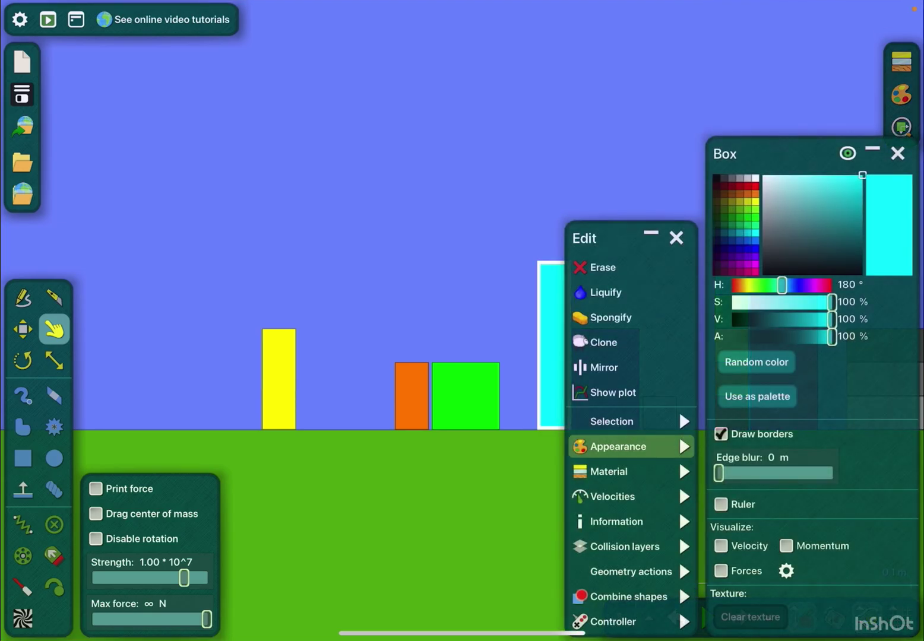
{"action": "left_click", "coordinate": [23, 330]}
{"action": "mouse_move", "coordinate": [465, 396]}
{"action": "left_mouse_down"}
{"action": "mouse_move", "coordinate": [443, 326]}
{"action": "mouse_move", "coordinate": [340, 371]}
{"action": "left_mouse_up"}
Step: Resume the simulation, review the cyan block's settings, and set the purple block against it
{"action": "left_click", "coordinate": [708, 617]}
{"action": "right_click", "coordinate": [554, 345]}
{"action": "left_click", "coordinate": [609, 471]}
{"action": "left_click", "coordinate": [618, 446]}
{"action": "left_click", "coordinate": [462, 180]}
{"action": "right_click", "coordinate": [554, 345]}
{"action": "left_click", "coordinate": [622, 547]}
{"action": "left_click", "coordinate": [462, 180]}
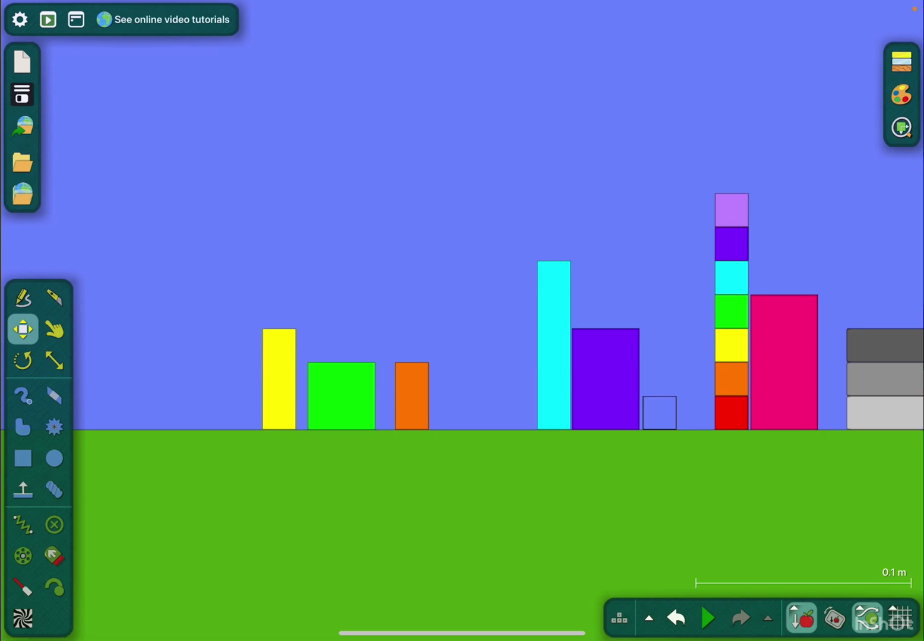
{"action": "left_click", "coordinate": [709, 617]}
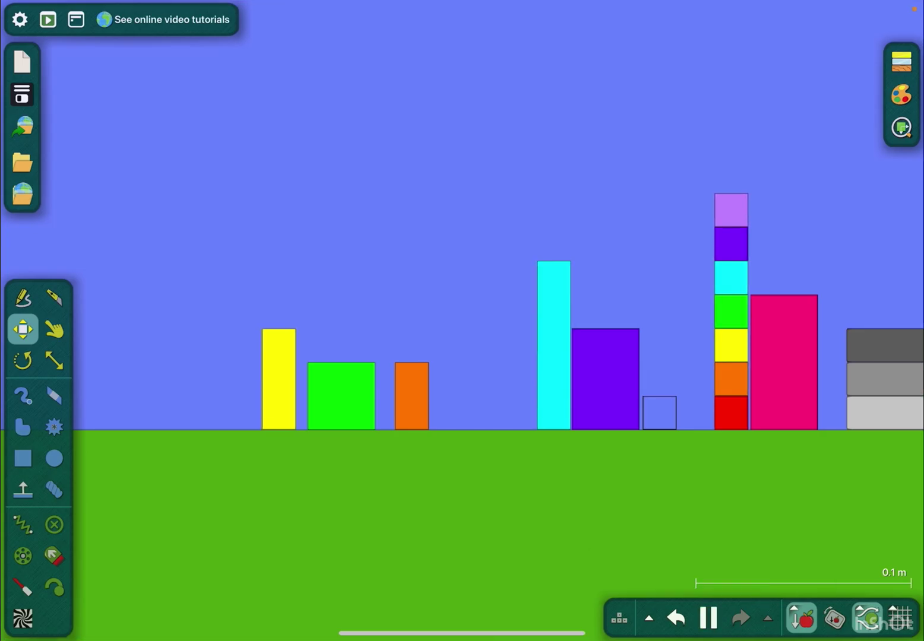
{"action": "mouse_move", "coordinate": [605, 379]}
{"action": "left_mouse_down"}
{"action": "mouse_move", "coordinate": [611, 354]}
{"action": "mouse_move", "coordinate": [604, 378]}
{"action": "left_mouse_up"}
{"action": "scroll", "coordinate": [499, 313], "scroll_direction": "right", "scroll_amount": 2}
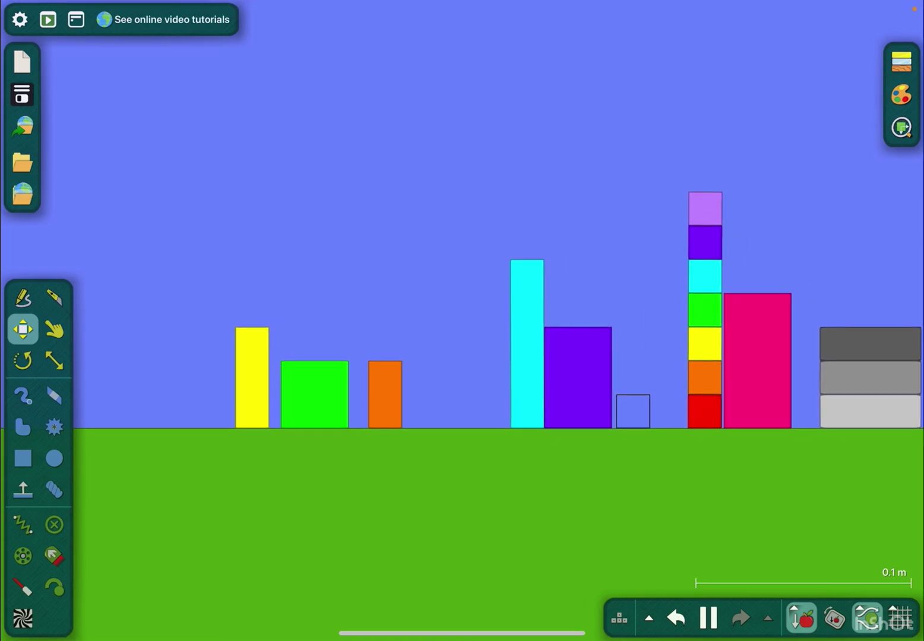
{"action": "left_click", "coordinate": [527, 345]}
{"action": "left_click", "coordinate": [526, 345]}
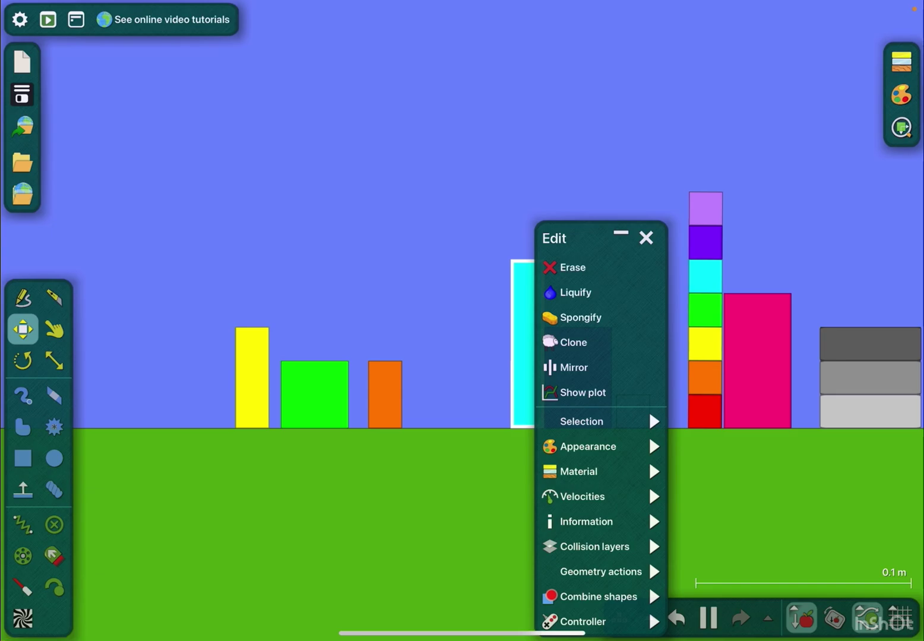
{"action": "left_click", "coordinate": [588, 447]}
{"action": "left_click", "coordinate": [594, 547]}
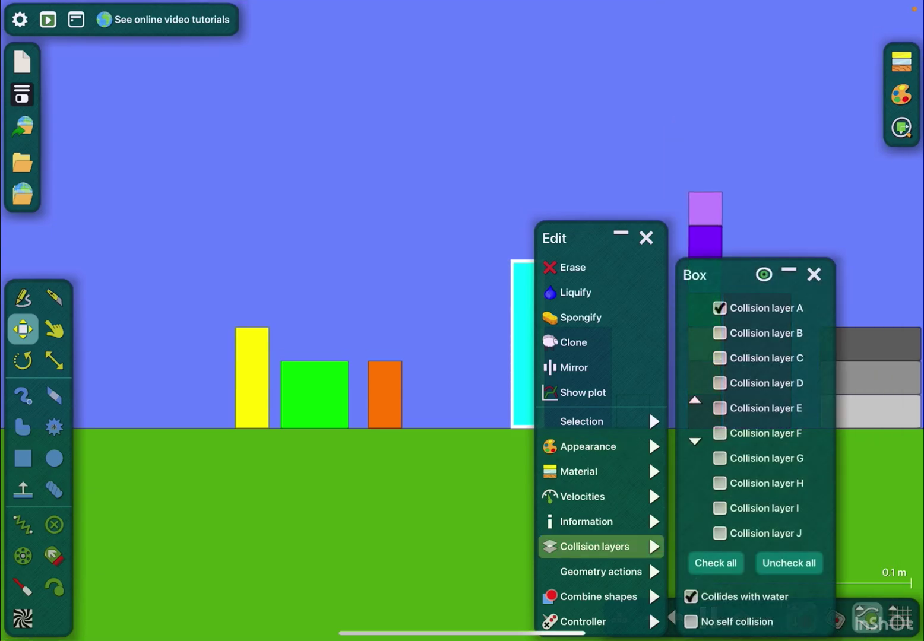
{"action": "left_click", "coordinate": [719, 308]}
{"action": "key", "text": "Escape"}
{"action": "scroll", "coordinate": [462, 321], "scroll_direction": "down", "scroll_amount": 5}
{"action": "scroll", "coordinate": [462, 320], "scroll_direction": "down", "scroll_amount": 2}
{"action": "scroll", "coordinate": [462, 320], "scroll_direction": "down", "scroll_amount": 3}
{"action": "scroll", "coordinate": [461, 321], "scroll_direction": "down", "scroll_amount": 3}
{"action": "scroll", "coordinate": [462, 321], "scroll_direction": "down", "scroll_amount": 2}
{"action": "scroll", "coordinate": [462, 321], "scroll_direction": "down", "scroll_amount": 2}
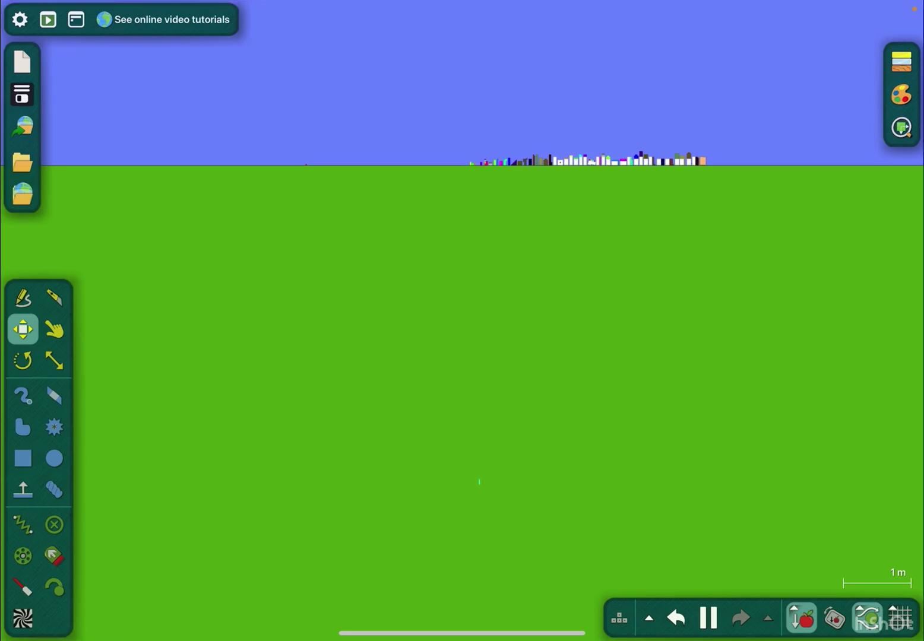
{"action": "scroll", "coordinate": [503, 320], "scroll_direction": "down", "scroll_amount": 2}
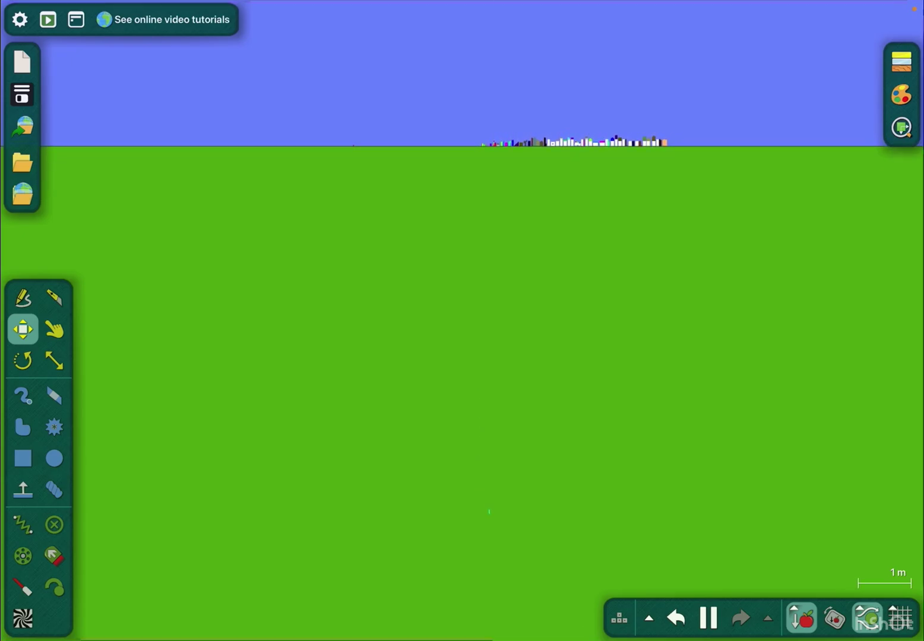
{"action": "scroll", "coordinate": [549, 217], "scroll_direction": "up", "scroll_amount": 3}
{"action": "scroll", "coordinate": [549, 217], "scroll_direction": "up", "scroll_amount": 5}
{"action": "scroll", "coordinate": [549, 217], "scroll_direction": "up", "scroll_amount": 2}
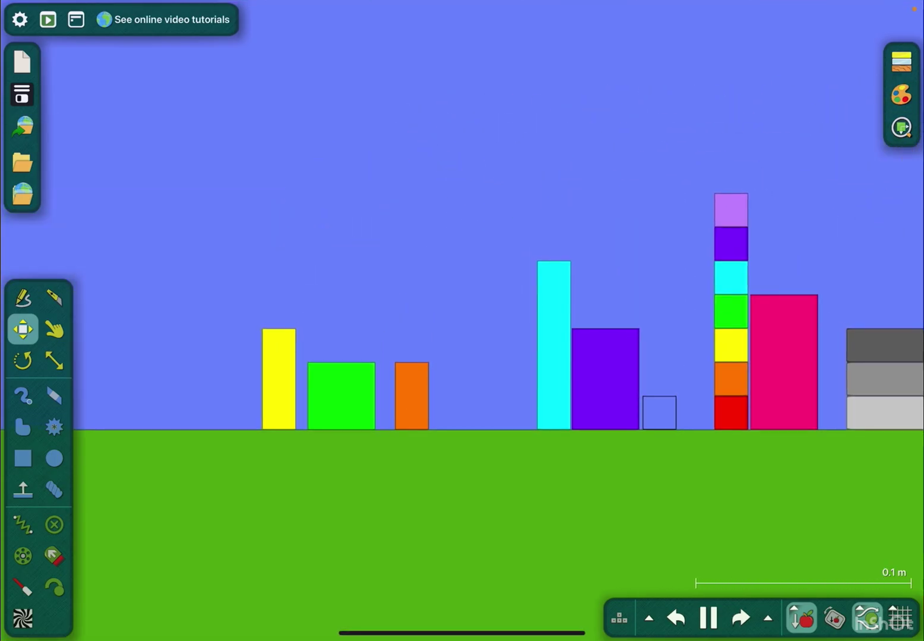
Step: With the Drag tool, lift the yellow block onto the grass, toppling cyan onto orange
{"action": "left_click", "coordinate": [708, 618]}
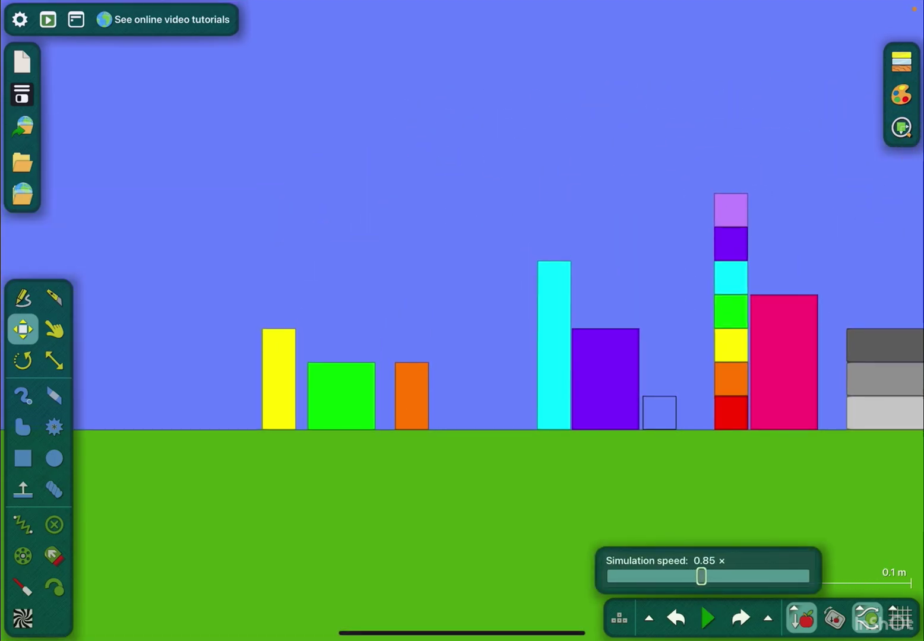
{"action": "left_click", "coordinate": [708, 618]}
{"action": "left_click", "coordinate": [54, 330]}
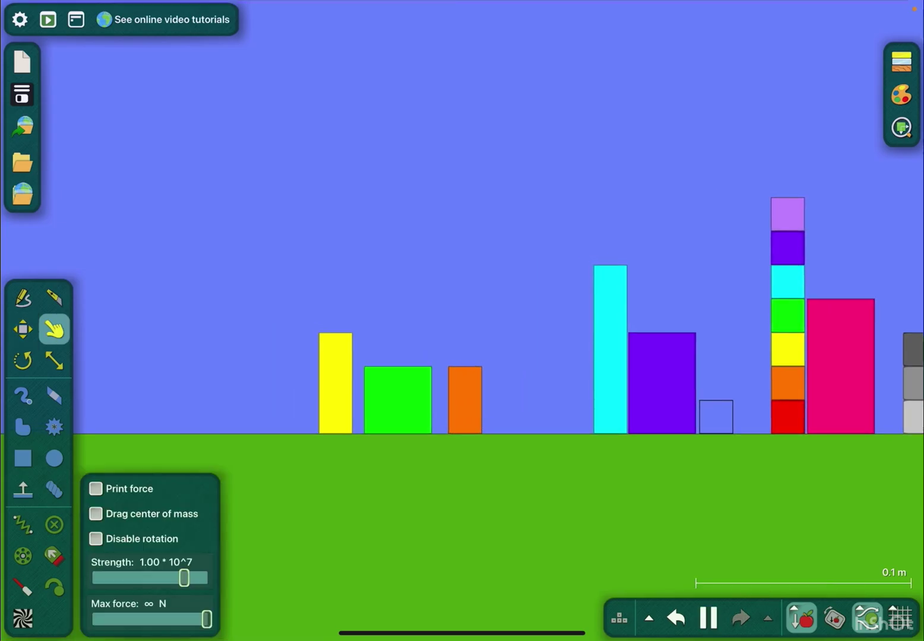
{"action": "left_click_drag", "start_coordinate": [335, 383], "coordinate": [339, 383]}
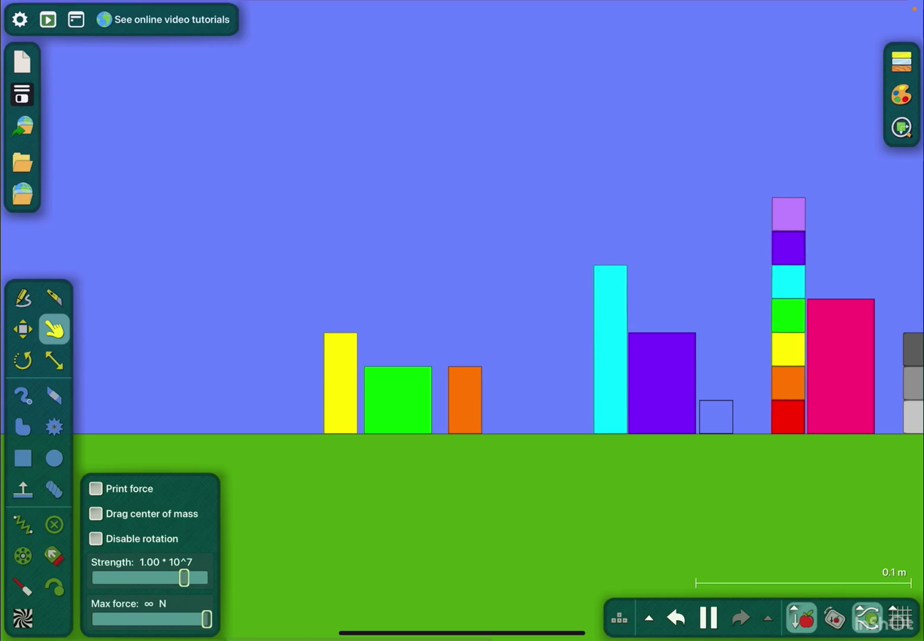
{"action": "left_click", "coordinate": [708, 618]}
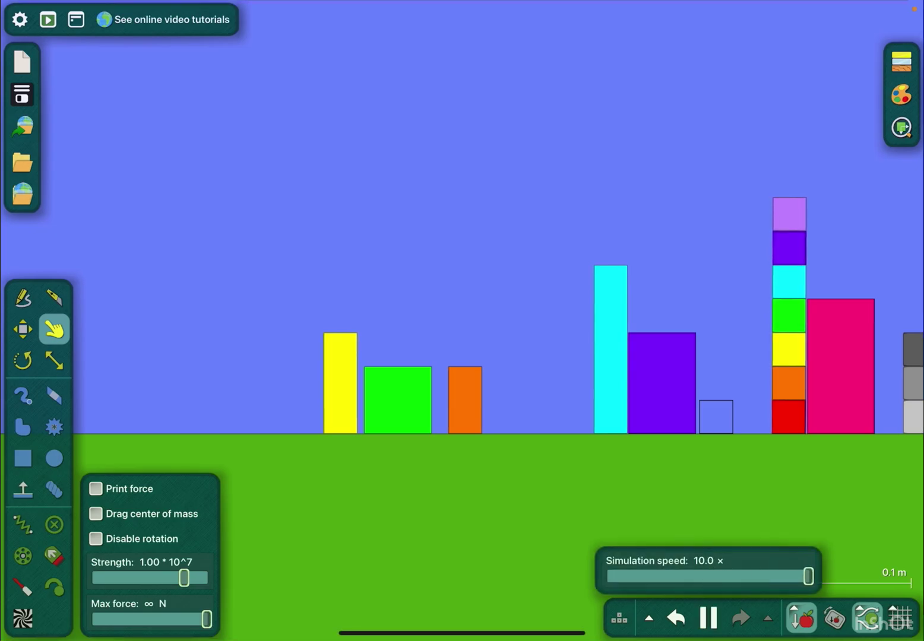
{"action": "left_click_drag", "start_coordinate": [609, 282], "coordinate": [469, 332]}
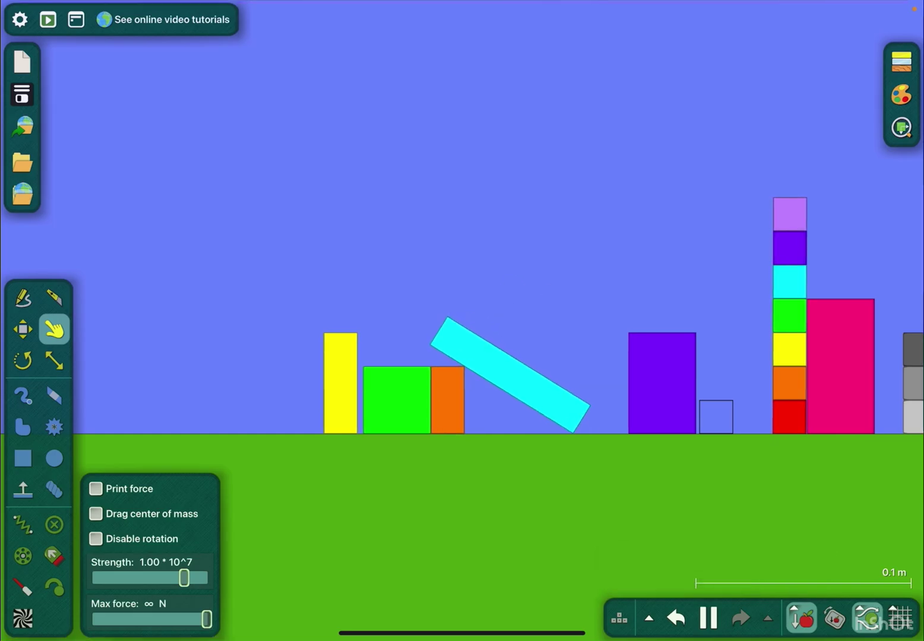
{"action": "left_click_drag", "start_coordinate": [341, 383], "coordinate": [310, 97]}
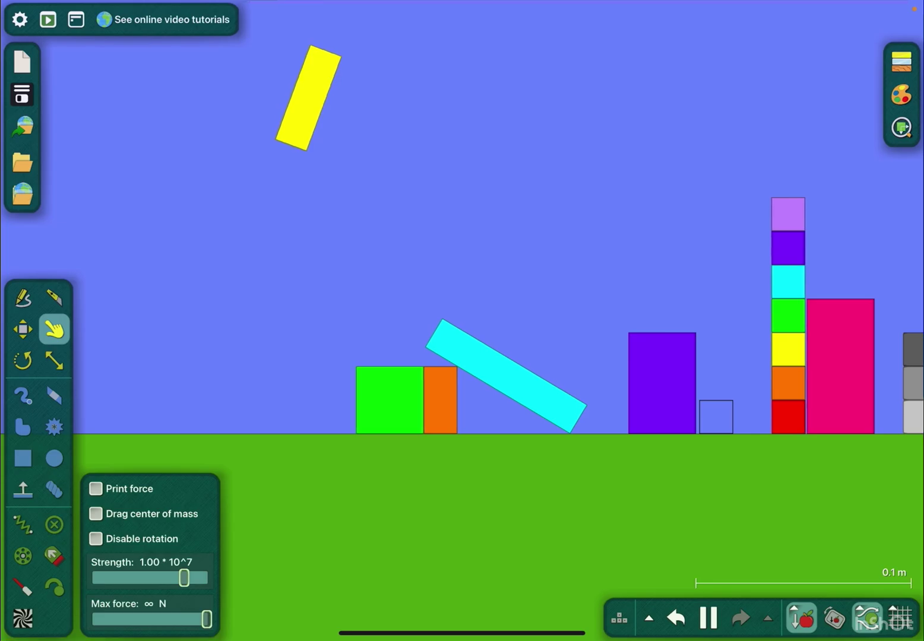
{"action": "mouse_move", "coordinate": [311, 97]}
{"action": "left_mouse_down"}
{"action": "mouse_move", "coordinate": [324, 383]}
{"action": "mouse_move", "coordinate": [311, 310]}
{"action": "left_mouse_up"}
{"action": "left_click_drag", "start_coordinate": [292, 418], "coordinate": [4, 418]}
{"action": "scroll", "coordinate": [462, 321], "scroll_direction": "down", "scroll_amount": 3}
Step: Slow the simulation slightly, stand yellow upright, lift orange and swing the cyan bar upright
{"action": "left_click_drag", "start_coordinate": [380, 345], "coordinate": [469, 114]}
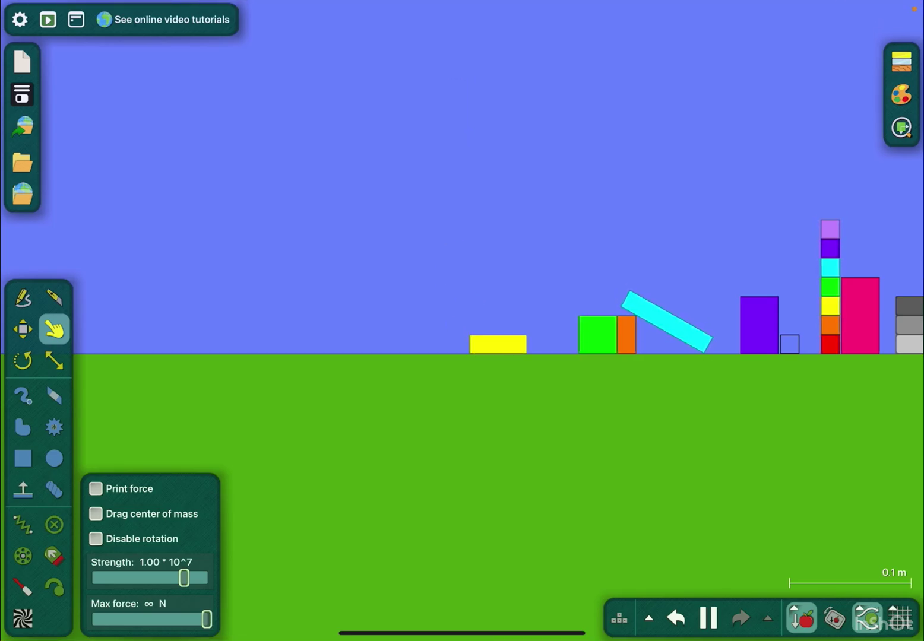
{"action": "scroll", "coordinate": [462, 321], "scroll_direction": "up", "scroll_amount": 2}
{"action": "left_click_drag", "start_coordinate": [343, 352], "coordinate": [375, 352]}
{"action": "left_click", "coordinate": [709, 617]}
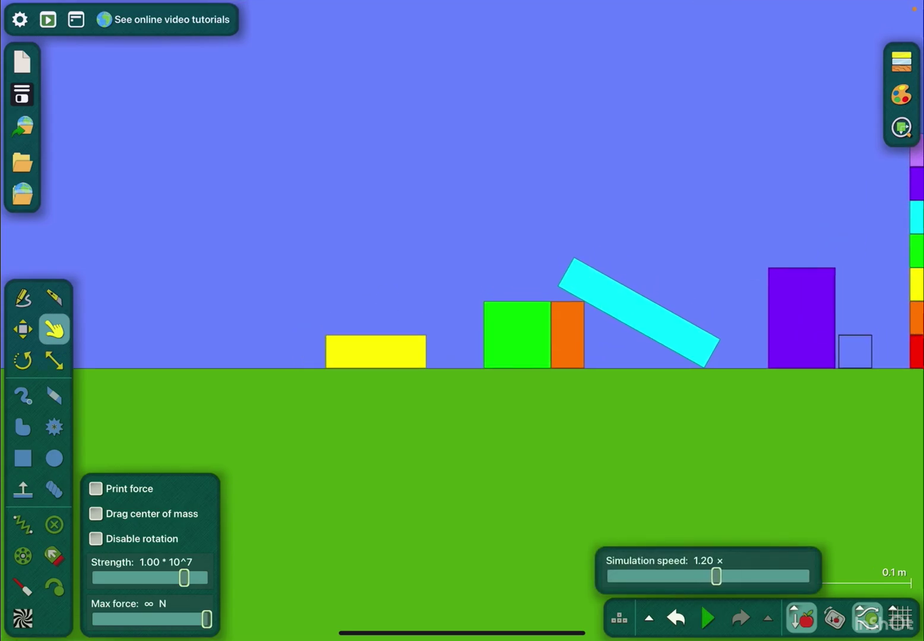
{"action": "left_click_drag", "start_coordinate": [716, 576], "coordinate": [710, 575]}
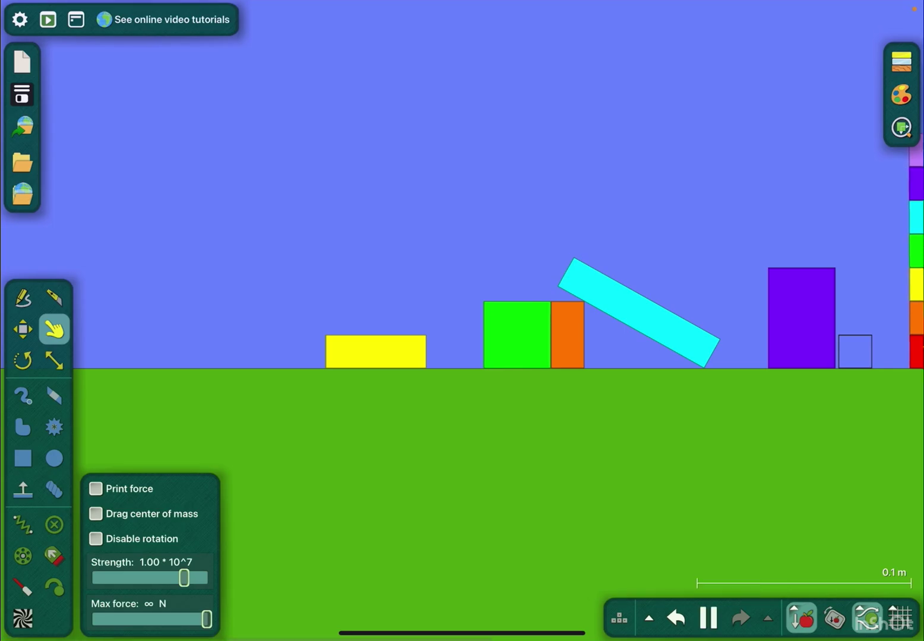
{"action": "left_click_drag", "start_coordinate": [426, 308], "coordinate": [433, 239]}
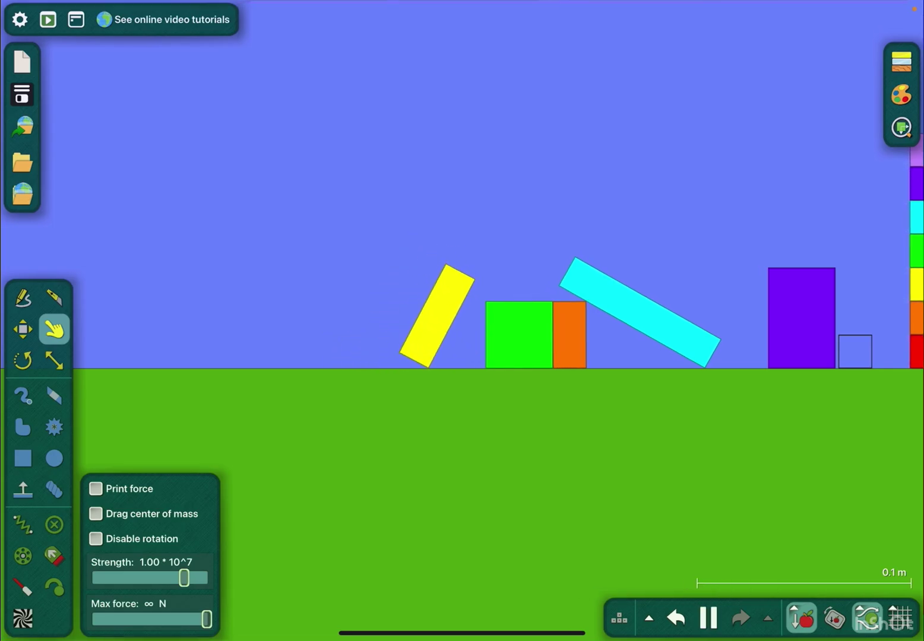
{"action": "left_click_drag", "start_coordinate": [439, 317], "coordinate": [409, 317]}
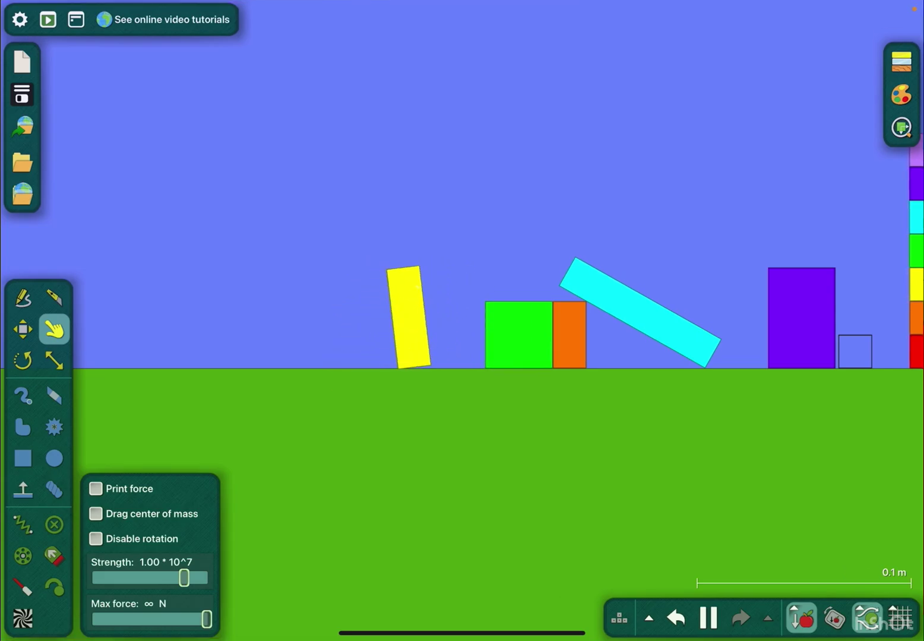
{"action": "left_click_drag", "start_coordinate": [382, 341], "coordinate": [390, 301]}
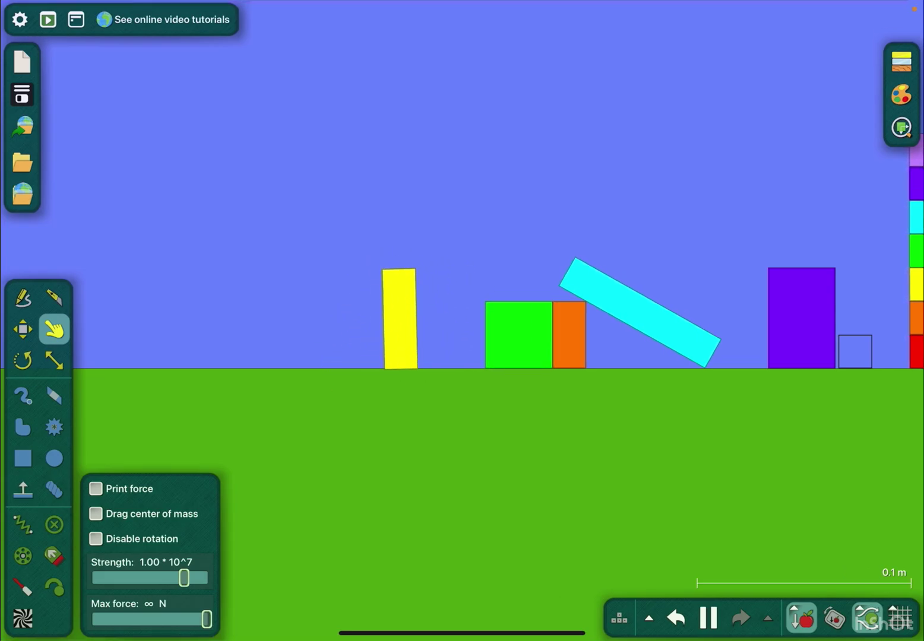
{"action": "left_click_drag", "start_coordinate": [568, 334], "coordinate": [610, 185]}
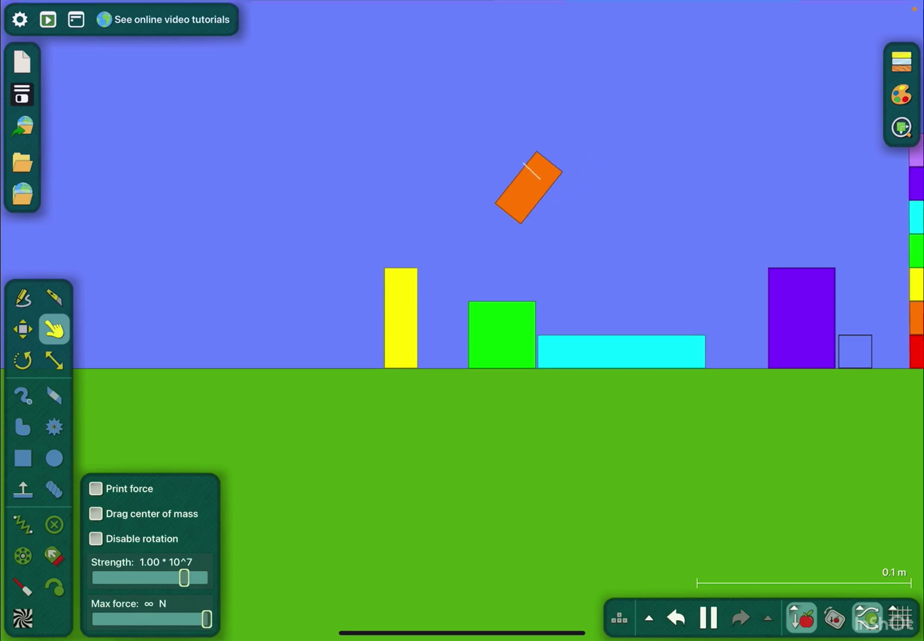
{"action": "mouse_move", "coordinate": [548, 351]}
{"action": "left_mouse_down"}
{"action": "mouse_move", "coordinate": [606, 177]}
{"action": "mouse_move", "coordinate": [709, 208]}
{"action": "left_mouse_up"}
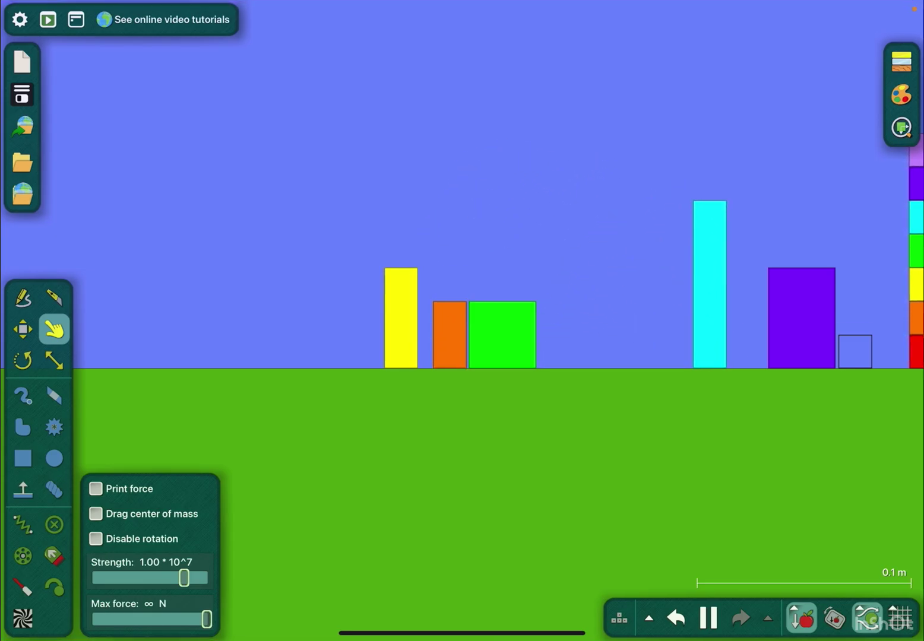
Step: Move the green box left of yellow and switch the cyan bar from collision layer A to B
{"action": "left_click", "coordinate": [23, 329]}
{"action": "mouse_move", "coordinate": [503, 335]}
{"action": "left_mouse_down"}
{"action": "mouse_move", "coordinate": [456, 212]}
{"action": "mouse_move", "coordinate": [298, 334]}
{"action": "mouse_move", "coordinate": [491, 345]}
{"action": "left_mouse_up"}
{"action": "scroll", "coordinate": [462, 288], "scroll_direction": "right", "scroll_amount": 3}
{"action": "left_click", "coordinate": [708, 617]}
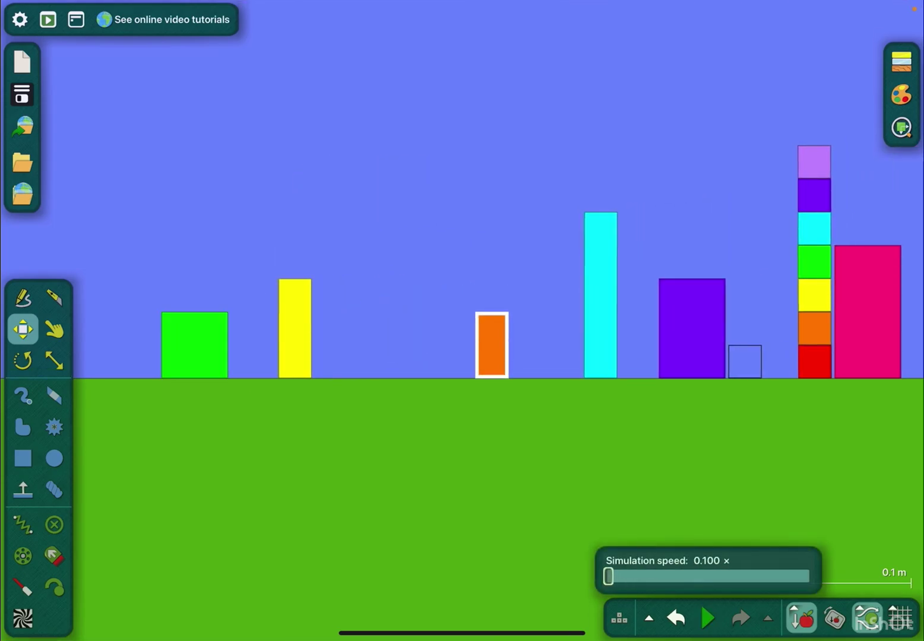
{"action": "left_click", "coordinate": [600, 297]}
{"action": "left_click", "coordinate": [650, 447]}
{"action": "left_click", "coordinate": [654, 497]}
{"action": "left_click", "coordinate": [666, 547]}
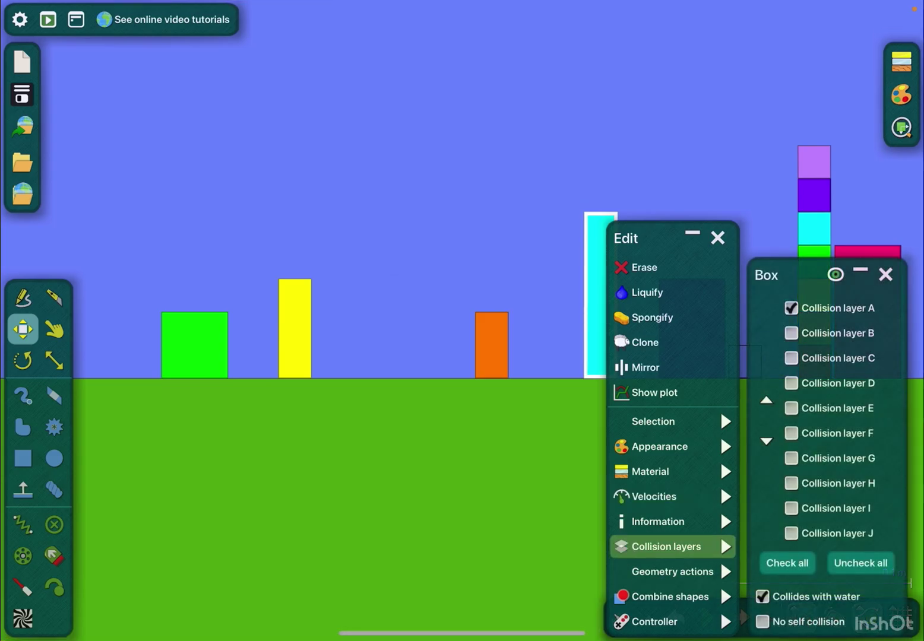
{"action": "left_click", "coordinate": [791, 308]}
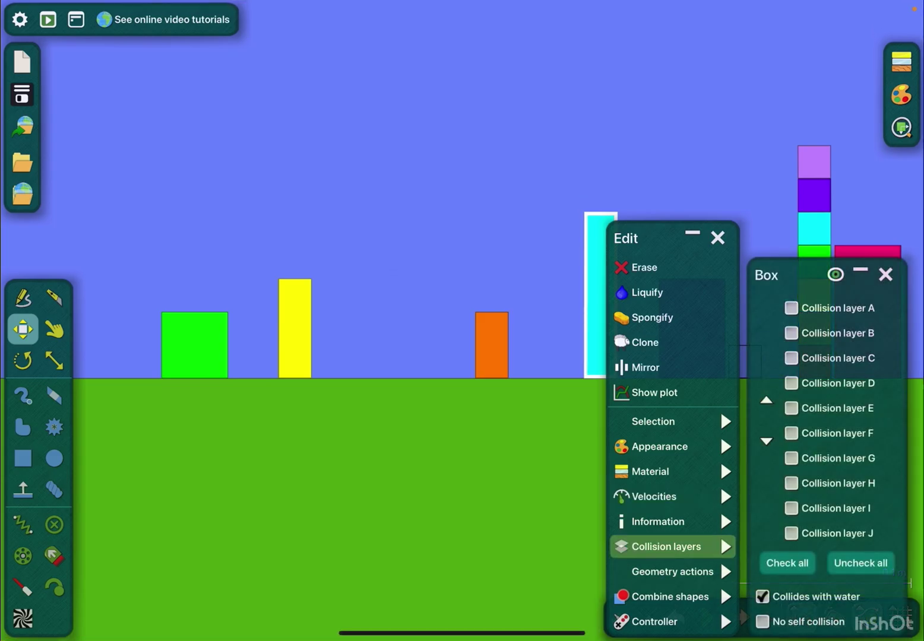
{"action": "left_click", "coordinate": [791, 333]}
Step: Resume the simulation at about 0.85× speed and pull the cyan plank left and up
{"action": "left_click", "coordinate": [361, 181]}
{"action": "left_click", "coordinate": [707, 618]}
{"action": "scroll", "coordinate": [462, 325], "scroll_direction": "down", "scroll_amount": 2}
{"action": "scroll", "coordinate": [462, 325], "scroll_direction": "up", "scroll_amount": 3}
{"action": "left_click", "coordinate": [54, 329]}
{"action": "left_click_drag", "start_coordinate": [516, 283], "coordinate": [462, 280]}
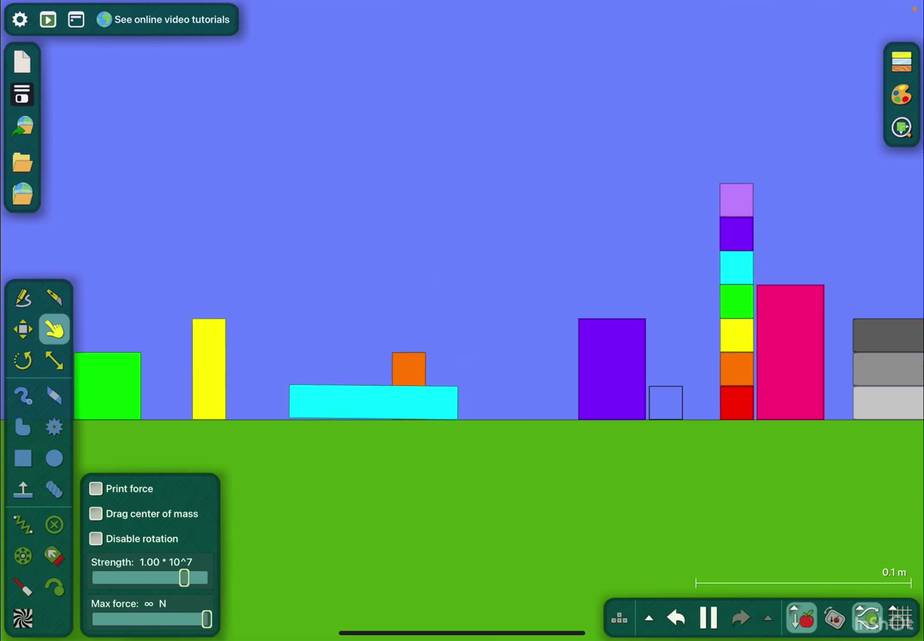
{"action": "left_click", "coordinate": [708, 618]}
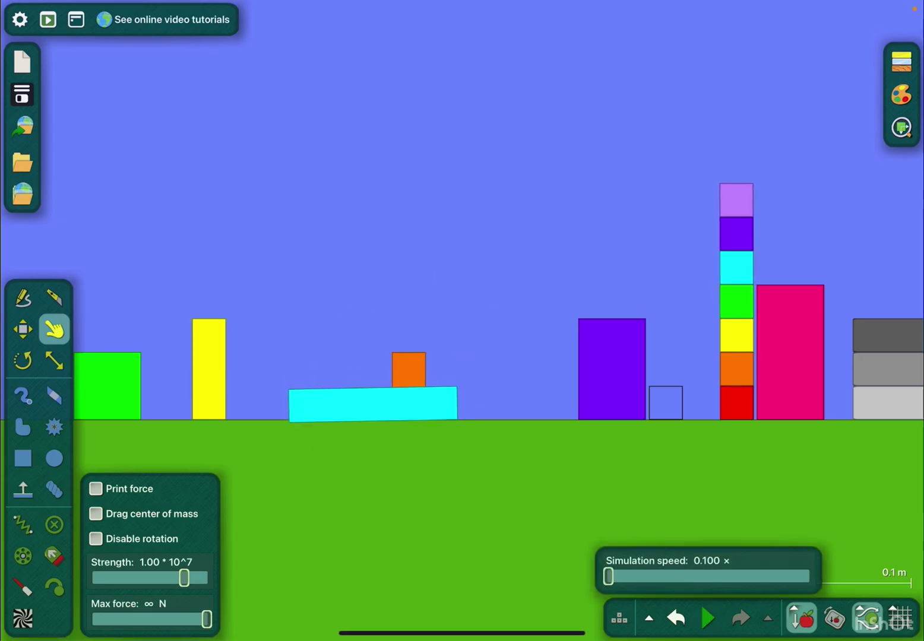
{"action": "left_click_drag", "start_coordinate": [609, 575], "coordinate": [710, 575]}
{"action": "left_click", "coordinate": [707, 618]}
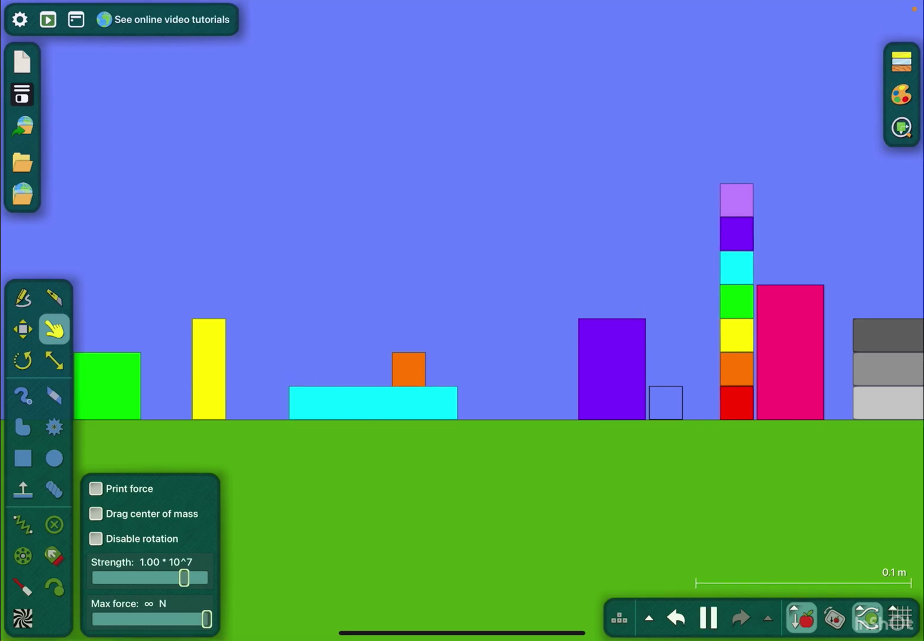
{"action": "left_click_drag", "start_coordinate": [354, 403], "coordinate": [448, 260]}
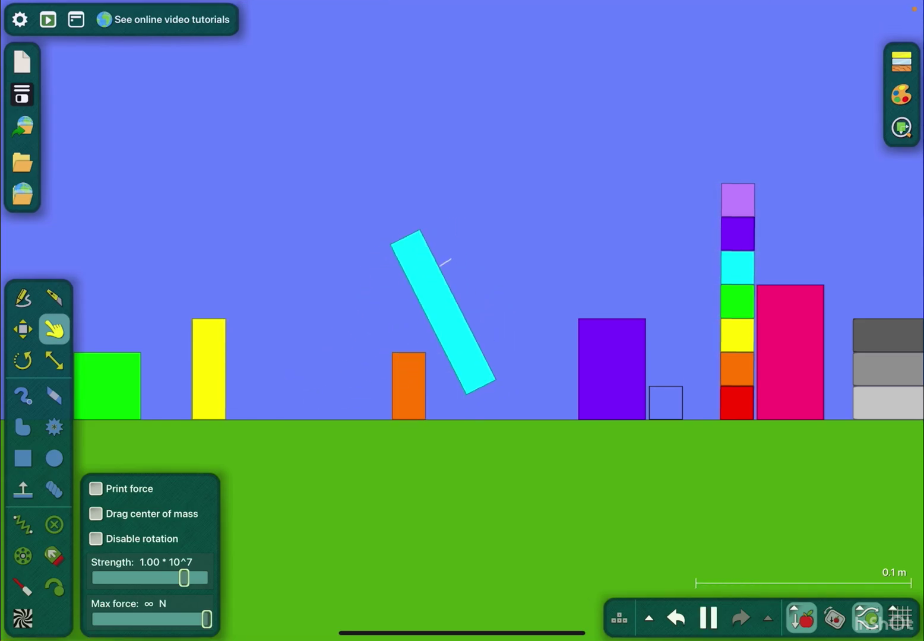
{"action": "left_click", "coordinate": [768, 618]}
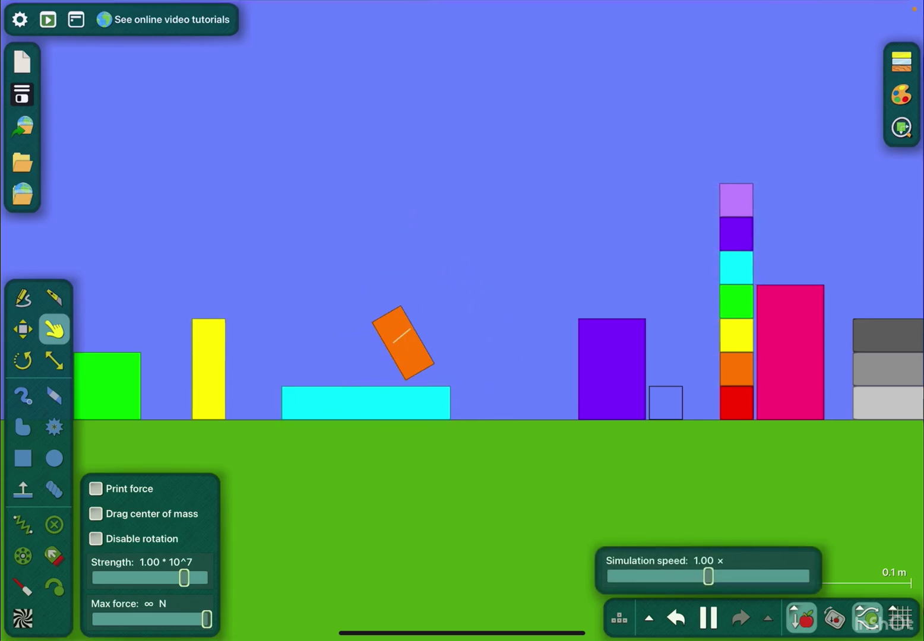
Step: Pull orange behind the plank, nudge yellow right, and slide the plank under and out of the tower
{"action": "left_click_drag", "start_coordinate": [404, 357], "coordinate": [362, 451]}
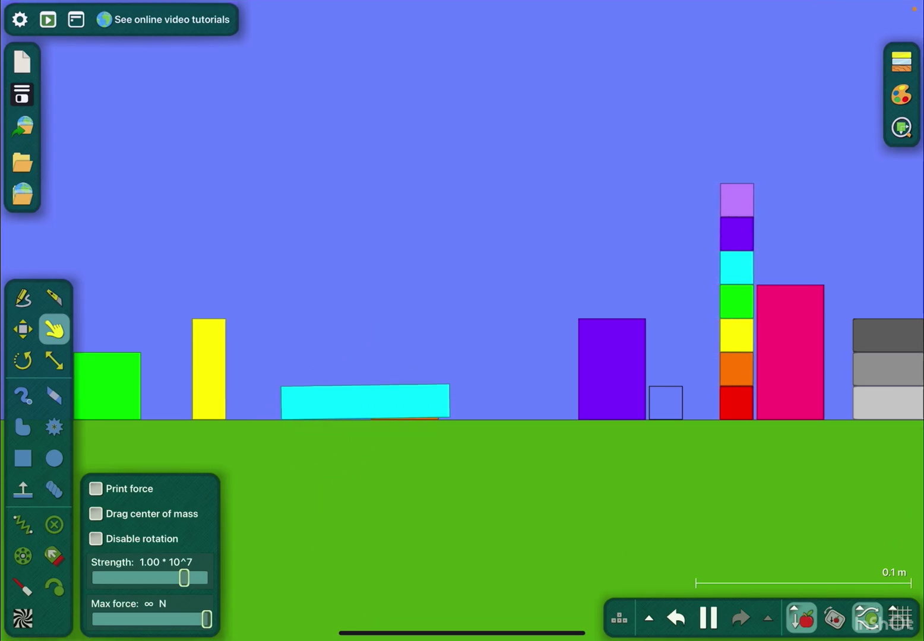
{"action": "left_click_drag", "start_coordinate": [462, 288], "coordinate": [570, 238]}
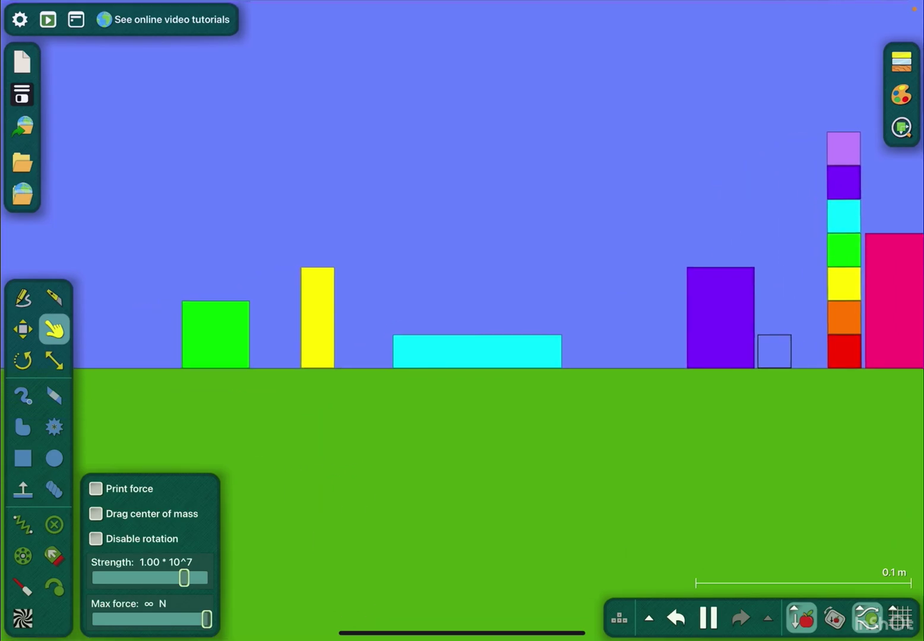
{"action": "left_click_drag", "start_coordinate": [318, 318], "coordinate": [364, 323]}
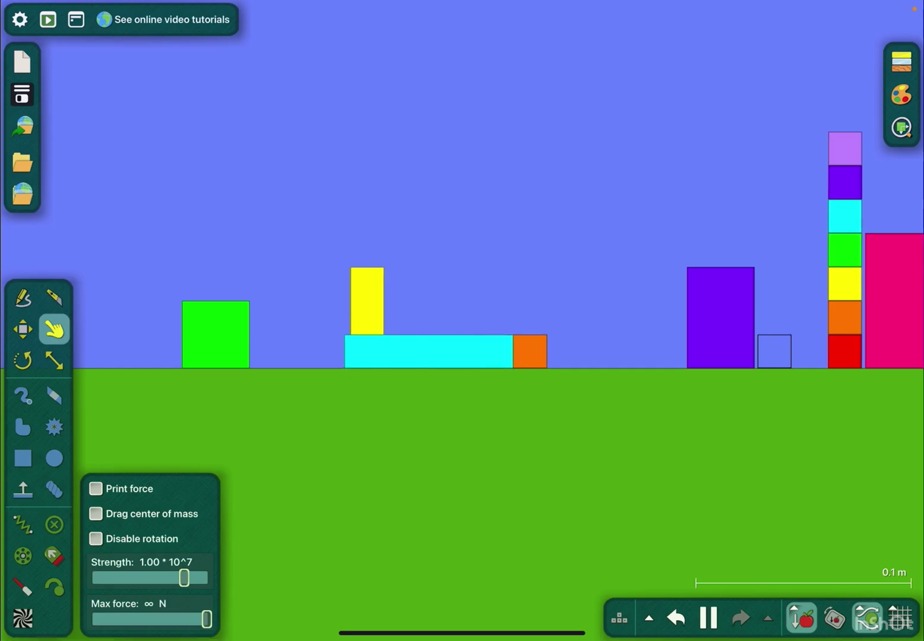
{"action": "scroll", "coordinate": [462, 288], "scroll_direction": "down", "scroll_amount": 3}
{"action": "scroll", "coordinate": [462, 289], "scroll_direction": "down", "scroll_amount": 3}
{"action": "scroll", "coordinate": [462, 289], "scroll_direction": "up", "scroll_amount": 4}
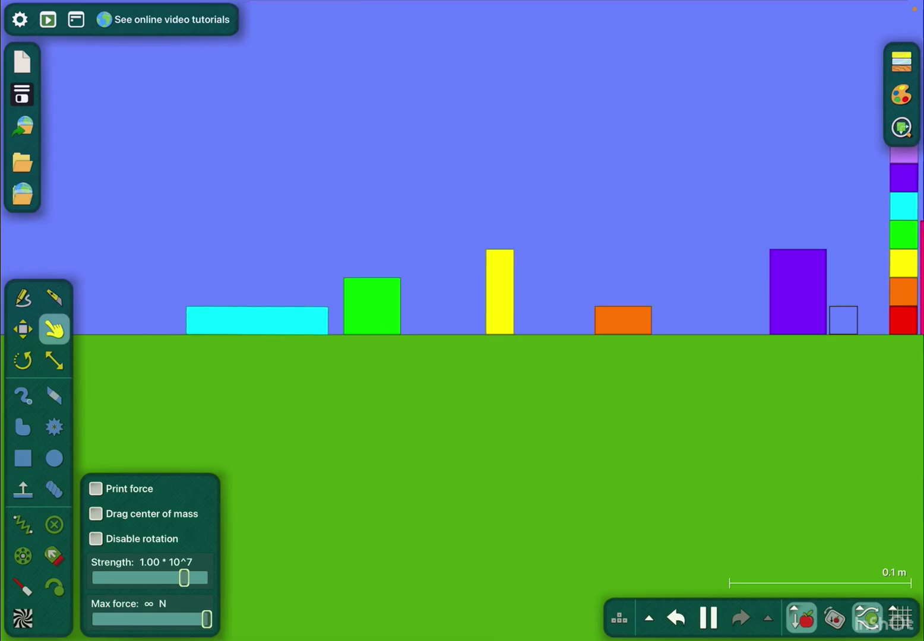
{"action": "mouse_move", "coordinate": [189, 321]}
{"action": "left_mouse_down"}
{"action": "mouse_move", "coordinate": [258, 198]}
{"action": "mouse_move", "coordinate": [202, 210]}
{"action": "mouse_move", "coordinate": [336, 83]}
{"action": "mouse_move", "coordinate": [458, 221]}
{"action": "left_mouse_up"}
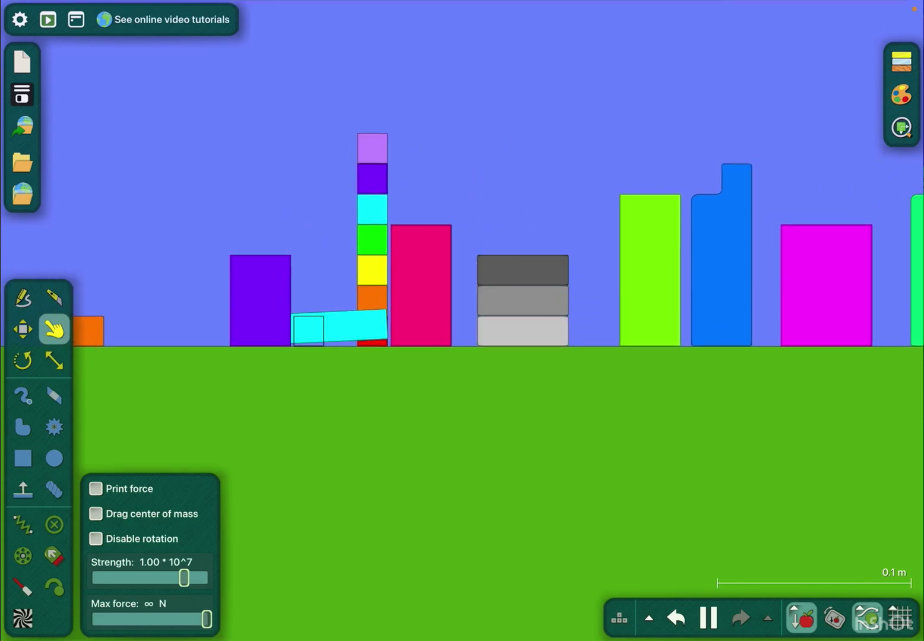
{"action": "left_click_drag", "start_coordinate": [289, 181], "coordinate": [636, 180]}
{"action": "left_click_drag", "start_coordinate": [704, 303], "coordinate": [607, 202]}
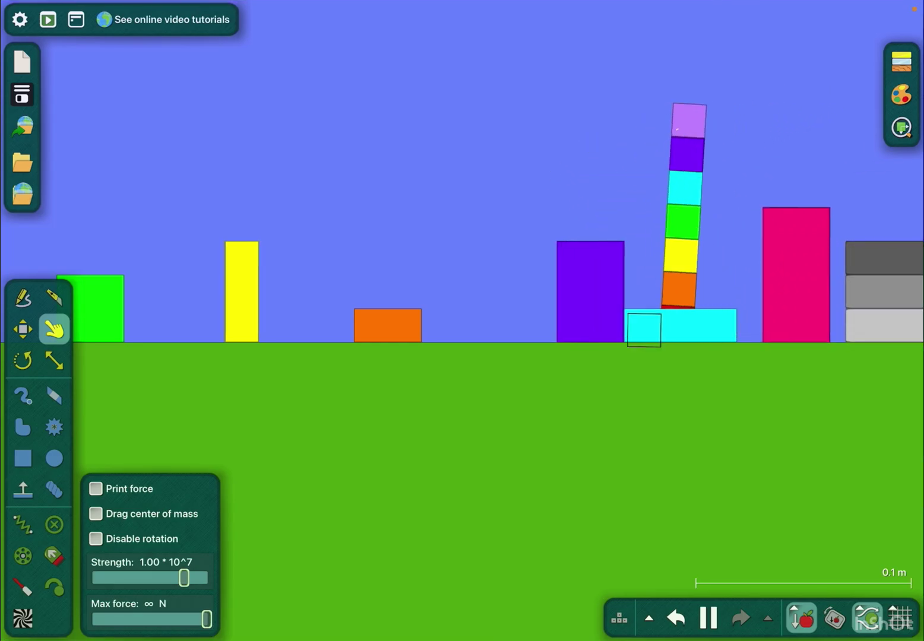
{"action": "mouse_move", "coordinate": [697, 325]}
{"action": "left_mouse_down"}
{"action": "mouse_move", "coordinate": [625, 480]}
{"action": "mouse_move", "coordinate": [530, 427]}
{"action": "mouse_move", "coordinate": [510, 372]}
{"action": "left_mouse_up"}
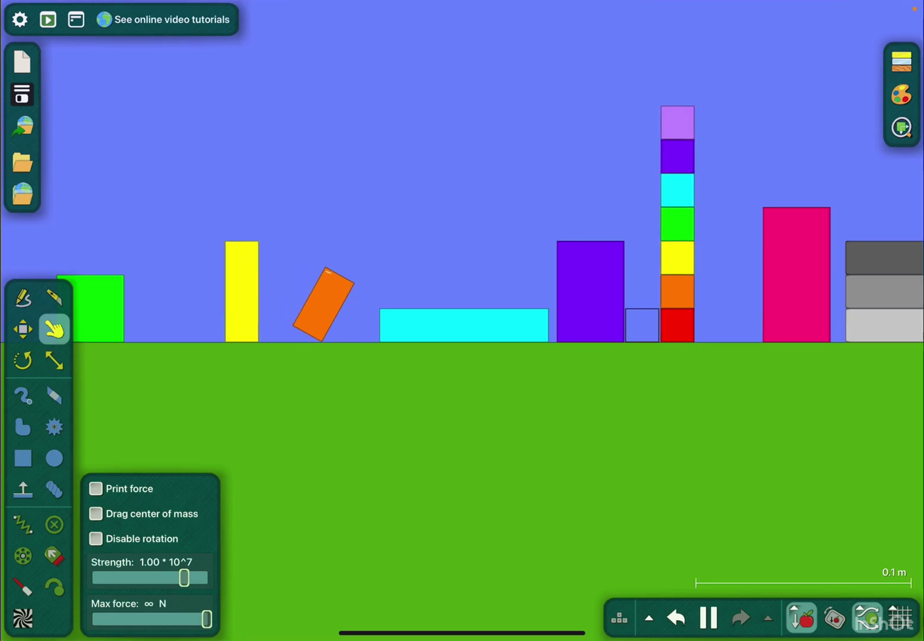
Step: Tip yellow onto orange, fling red onto yellow, and lift the cyan block
{"action": "left_click_drag", "start_coordinate": [462, 180], "coordinate": [543, 171]}
{"action": "scroll", "coordinate": [505, 289], "scroll_direction": "down", "scroll_amount": 3}
{"action": "scroll", "coordinate": [505, 288], "scroll_direction": "up", "scroll_amount": 3}
{"action": "left_click_drag", "start_coordinate": [448, 253], "coordinate": [499, 267]}
{"action": "scroll", "coordinate": [701, 268], "scroll_direction": "down", "scroll_amount": 3}
{"action": "scroll", "coordinate": [701, 268], "scroll_direction": "down", "scroll_amount": 3}
{"action": "scroll", "coordinate": [701, 269], "scroll_direction": "down", "scroll_amount": 3}
{"action": "scroll", "coordinate": [701, 268], "scroll_direction": "down", "scroll_amount": 3}
{"action": "scroll", "coordinate": [722, 268], "scroll_direction": "down", "scroll_amount": 3}
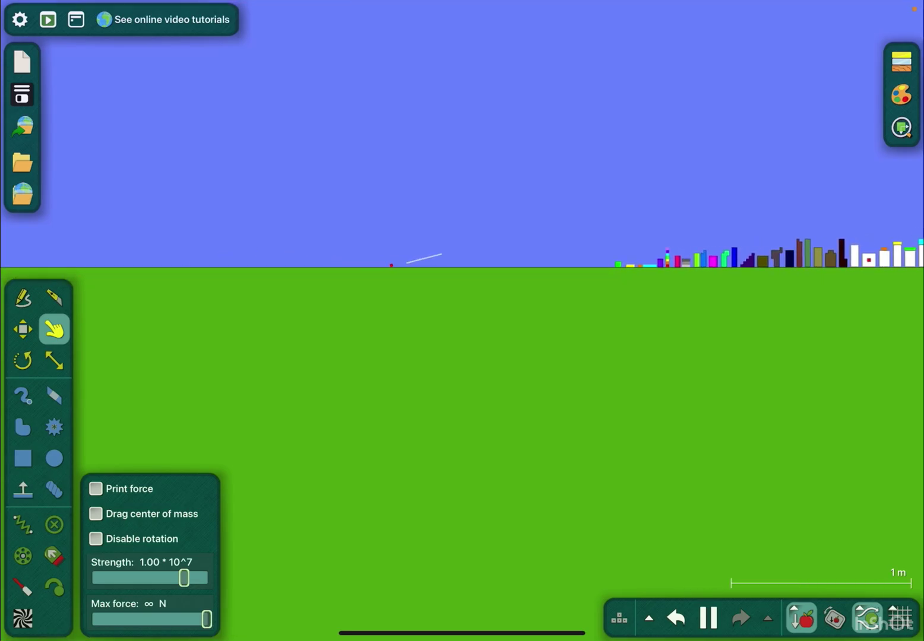
{"action": "scroll", "coordinate": [660, 256], "scroll_direction": "up", "scroll_amount": 5}
{"action": "scroll", "coordinate": [289, 280], "scroll_direction": "up", "scroll_amount": 3}
{"action": "left_click_drag", "start_coordinate": [213, 332], "coordinate": [399, 260]}
{"action": "left_click_drag", "start_coordinate": [649, 216], "coordinate": [405, 217]}
{"action": "mouse_move", "coordinate": [610, 321]}
{"action": "left_mouse_down"}
{"action": "mouse_move", "coordinate": [569, 242]}
{"action": "mouse_move", "coordinate": [497, 211]}
{"action": "mouse_move", "coordinate": [502, 155]}
{"action": "left_mouse_up"}
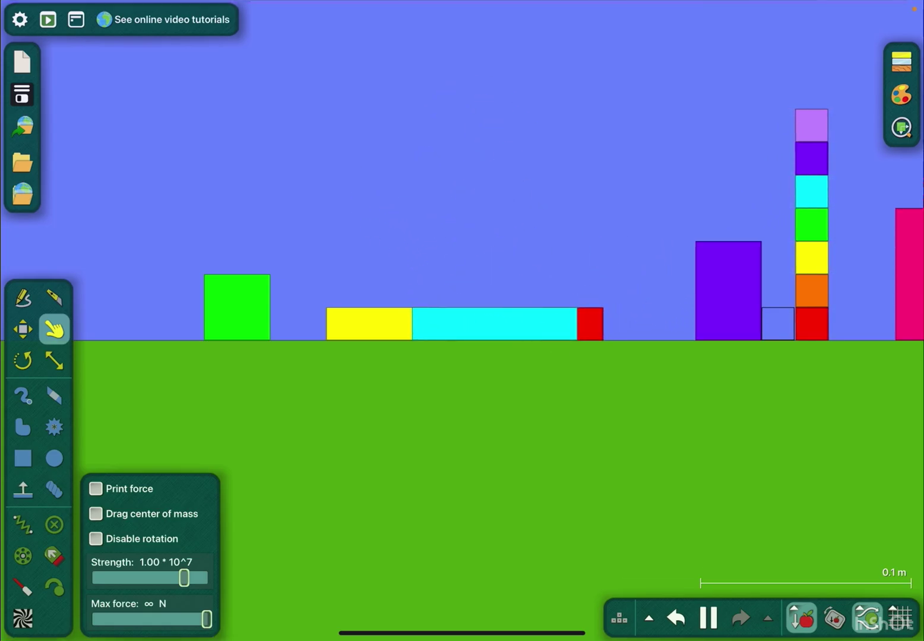
{"action": "left_click_drag", "start_coordinate": [609, 314], "coordinate": [507, 278]}
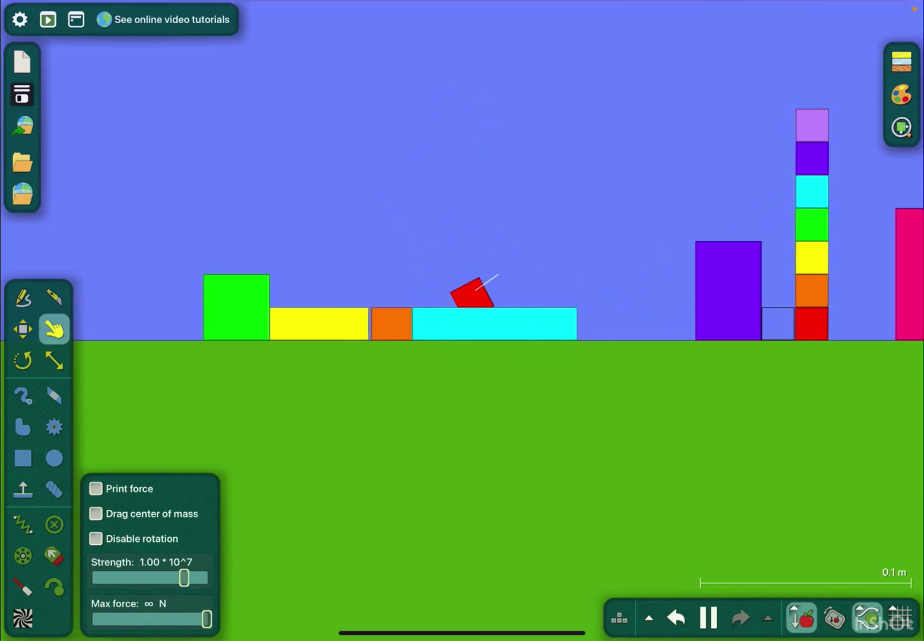
Step: Drop red onto yellow and settle the tilted orange block upright on yellow
{"action": "left_click_drag", "start_coordinate": [394, 268], "coordinate": [353, 250]}
{"action": "left_click_drag", "start_coordinate": [508, 264], "coordinate": [340, 228]}
{"action": "left_click_drag", "start_coordinate": [382, 288], "coordinate": [385, 277]}
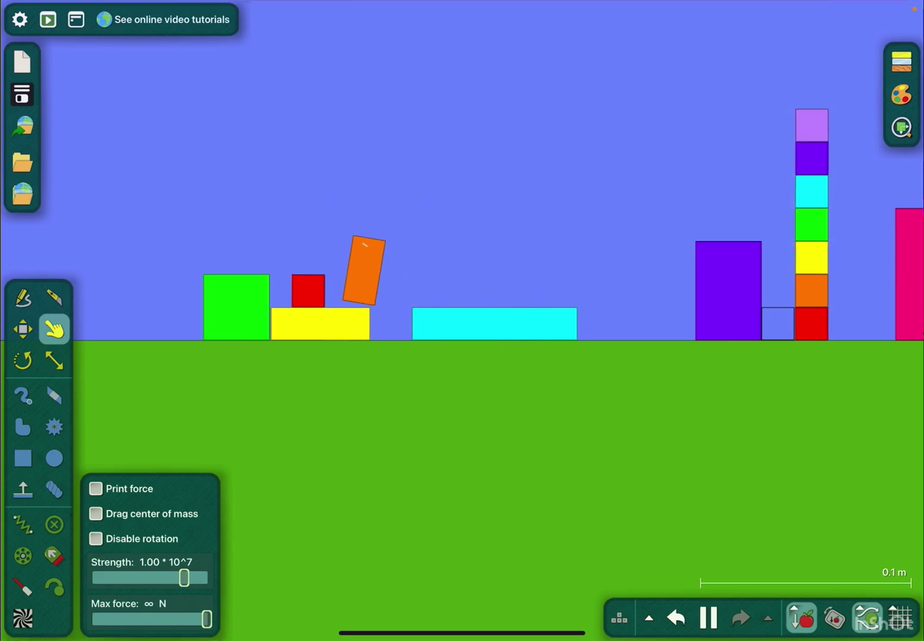
{"action": "left_click_drag", "start_coordinate": [505, 180], "coordinate": [582, 213]}
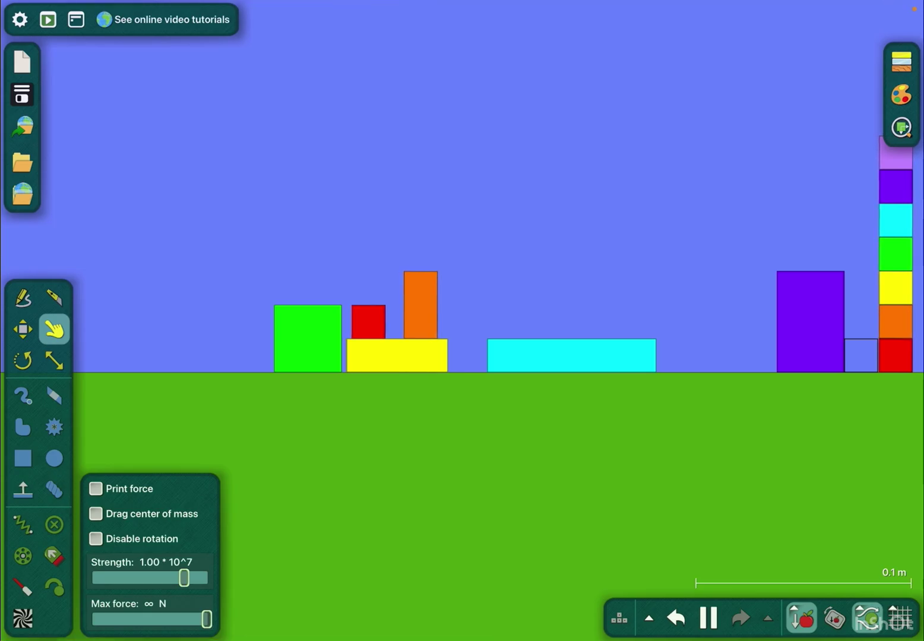
{"action": "left_click_drag", "start_coordinate": [506, 181], "coordinate": [535, 195]}
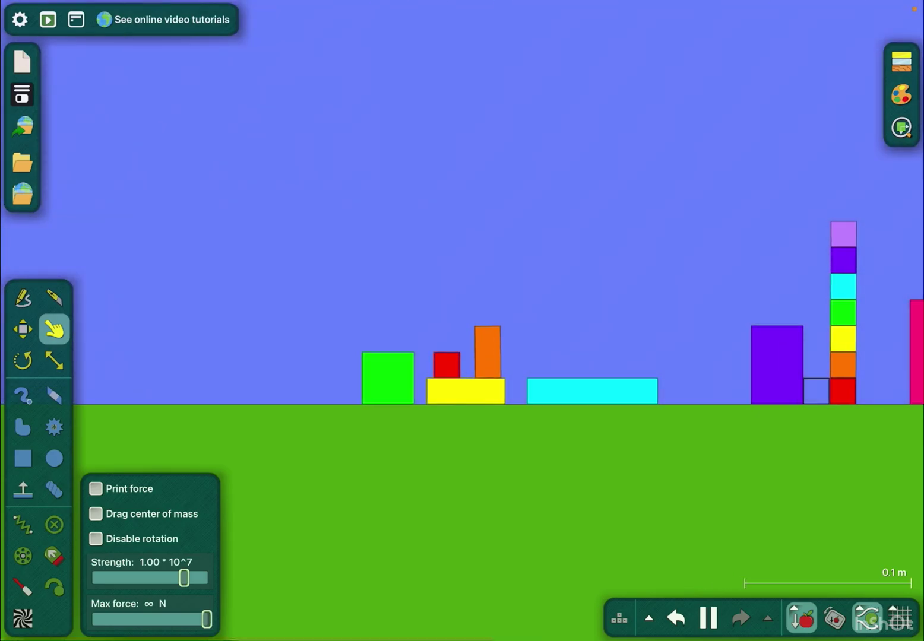
{"action": "left_click_drag", "start_coordinate": [505, 181], "coordinate": [529, 191]}
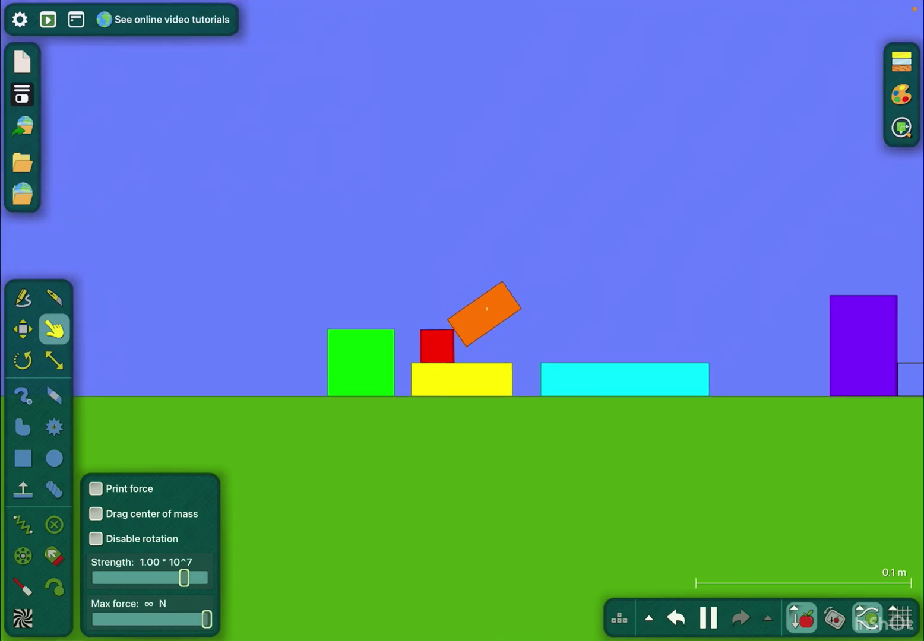
{"action": "left_click_drag", "start_coordinate": [480, 311], "coordinate": [479, 333]}
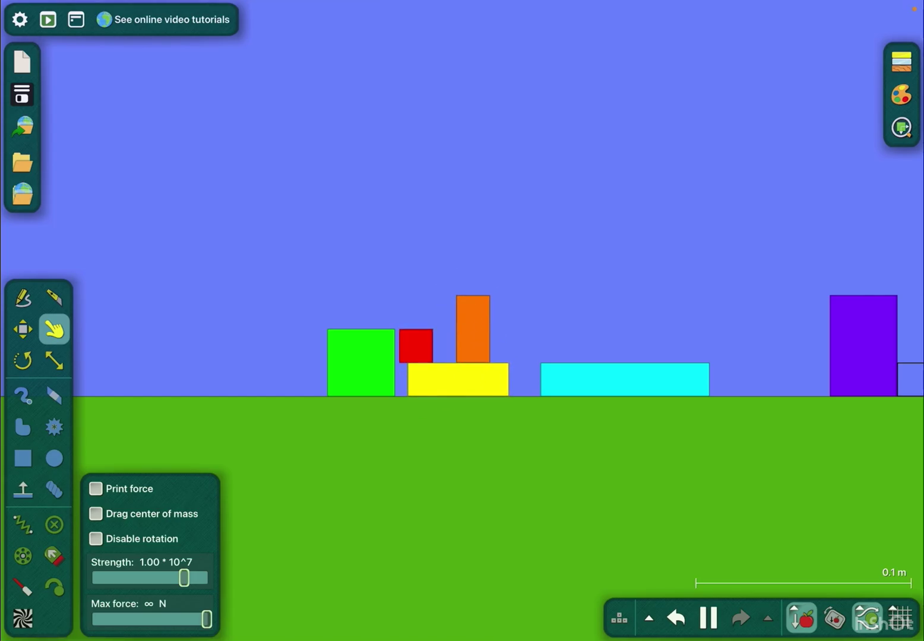
{"action": "left_click_drag", "start_coordinate": [505, 216], "coordinate": [358, 189]}
Step: Put the cyan plank on collision layer A
{"action": "right_click", "coordinate": [469, 351]}
{"action": "left_click", "coordinate": [552, 446]}
{"action": "left_click", "coordinate": [552, 521]}
{"action": "left_click", "coordinate": [560, 546]}
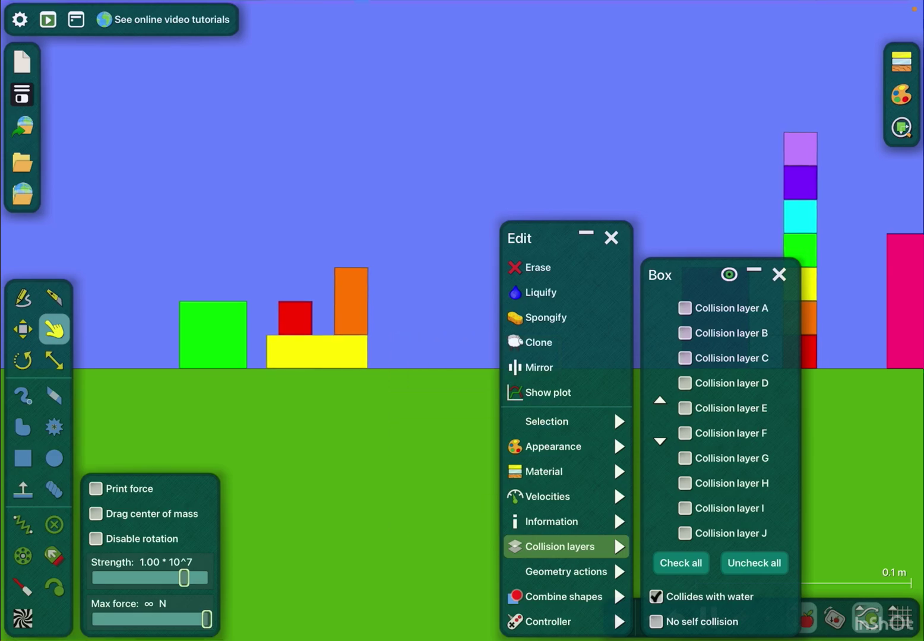
{"action": "left_click", "coordinate": [433, 217]}
{"action": "left_click_drag", "start_coordinate": [432, 217], "coordinate": [514, 231]}
{"action": "left_click", "coordinate": [560, 368]}
{"action": "left_click", "coordinate": [665, 446]}
{"action": "left_click", "coordinate": [659, 497]}
{"action": "left_click", "coordinate": [672, 547]}
{"action": "left_click", "coordinate": [797, 308]}
{"action": "left_click", "coordinate": [433, 181]}
Step: Start and pause the simulation while opening and closing the cyan plank's options menu
{"action": "left_click", "coordinate": [708, 617]}
{"action": "left_click_drag", "start_coordinate": [505, 216], "coordinate": [452, 228]}
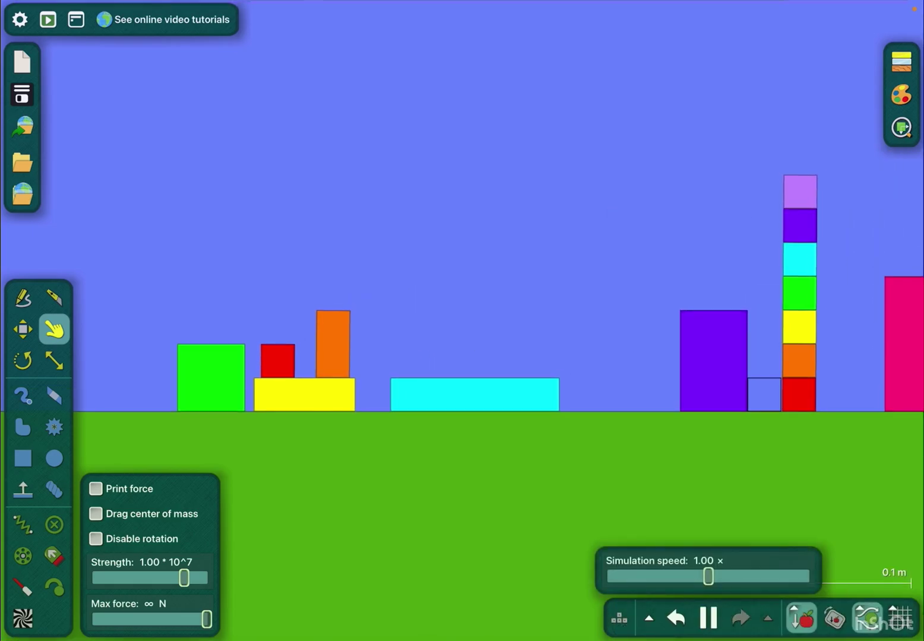
{"action": "left_click", "coordinate": [534, 394]}
{"action": "right_click", "coordinate": [534, 393]}
{"action": "left_click", "coordinate": [433, 181]}
{"action": "left_click", "coordinate": [708, 618]}
{"action": "right_click", "coordinate": [534, 393]}
{"action": "left_click", "coordinate": [433, 181]}
{"action": "left_click", "coordinate": [708, 617]}
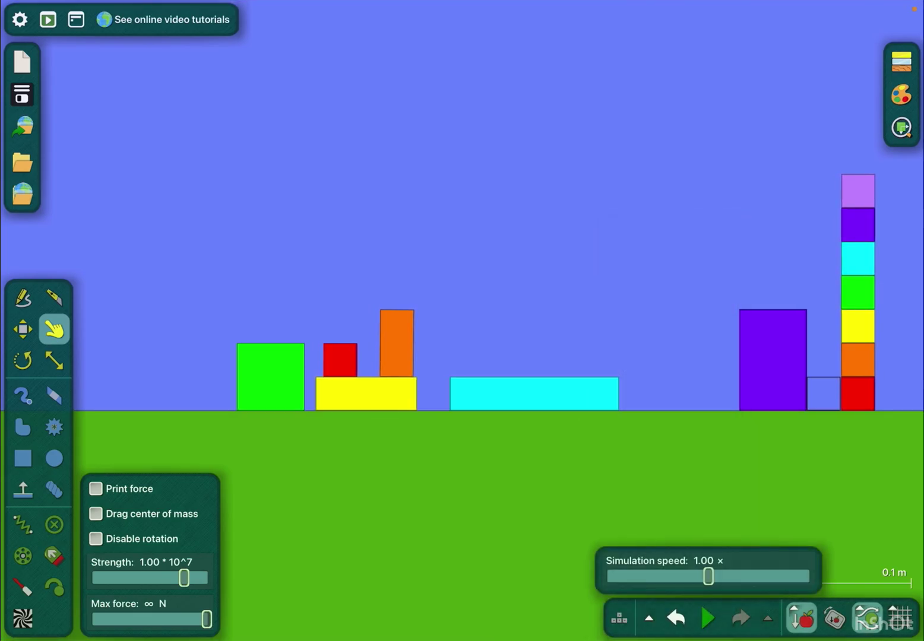
Step: Add the cyan plank to collision layer B, then run and pause the simulation
{"action": "left_click", "coordinate": [535, 394]}
{"action": "right_click", "coordinate": [534, 394]}
{"action": "left_click", "coordinate": [645, 447]}
{"action": "left_click", "coordinate": [657, 572]}
{"action": "left_click", "coordinate": [651, 547]}
{"action": "left_click", "coordinate": [776, 333]}
{"action": "left_click", "coordinate": [433, 181]}
{"action": "left_click", "coordinate": [708, 617]}
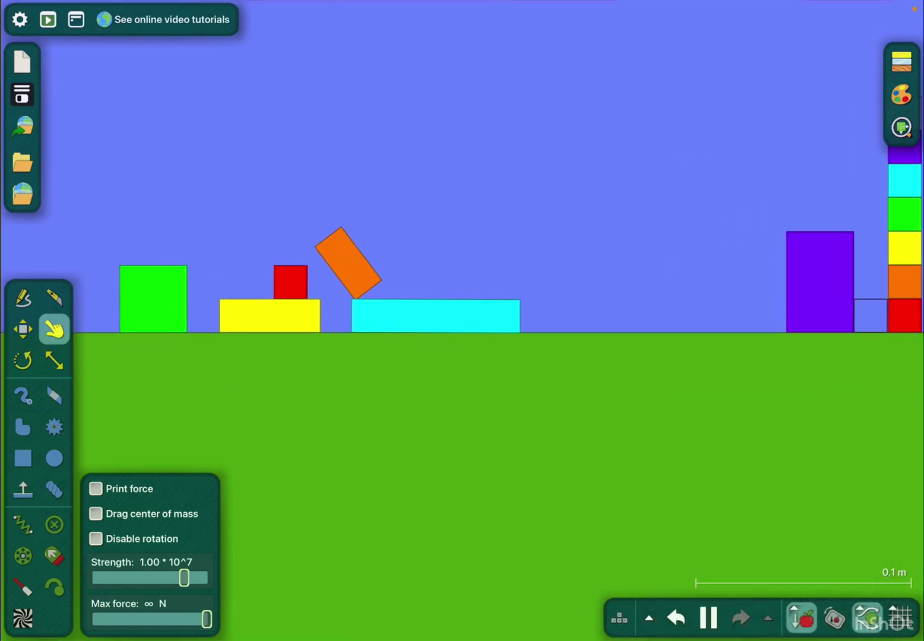
{"action": "left_click", "coordinate": [709, 617]}
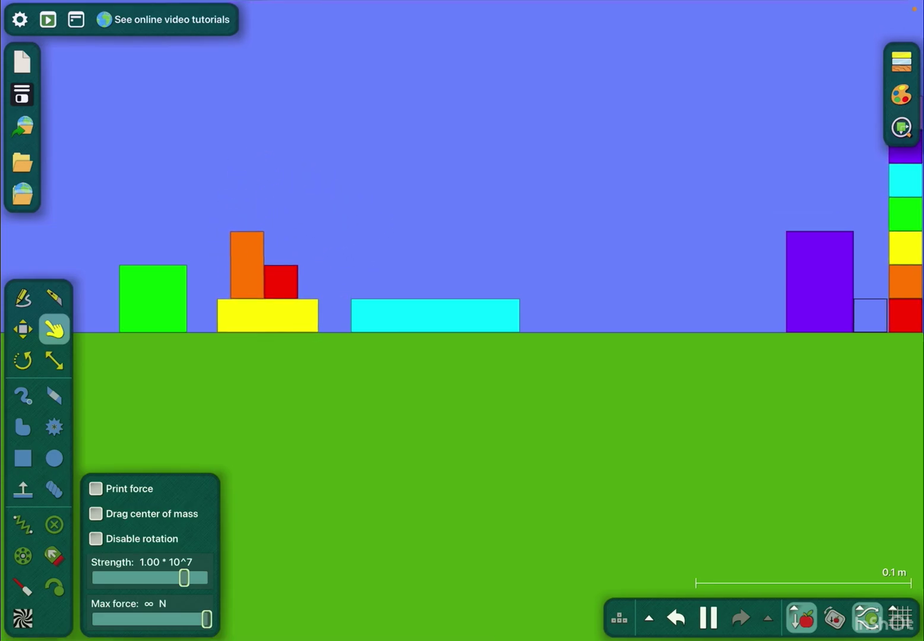
Step: Lift the cyan plank upright and set the orange and red blocks on the ground right of yellow
{"action": "mouse_move", "coordinate": [513, 383]}
{"action": "left_mouse_down"}
{"action": "mouse_move", "coordinate": [402, 297]}
{"action": "mouse_move", "coordinate": [417, 281]}
{"action": "left_mouse_up"}
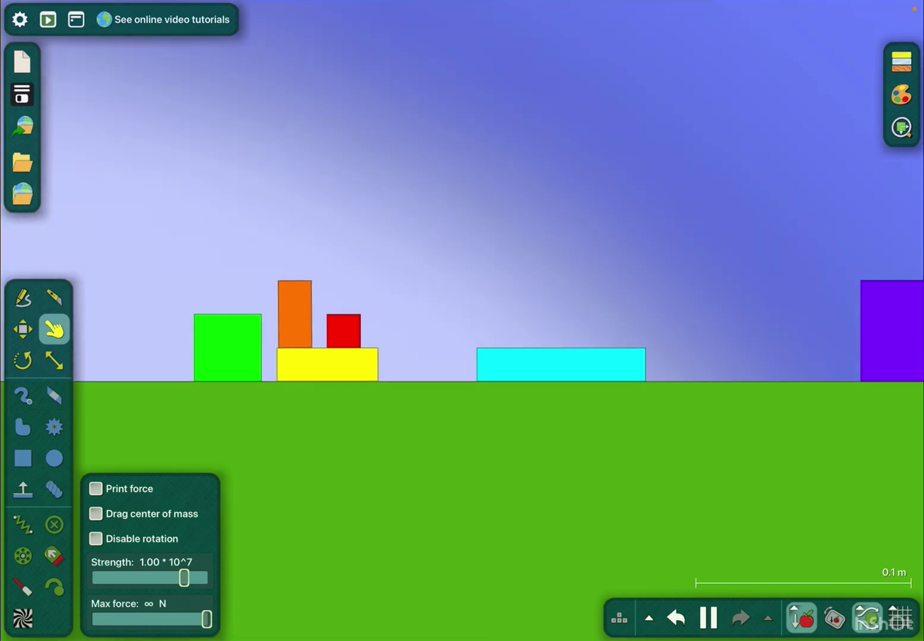
{"action": "left_click", "coordinate": [22, 330]}
{"action": "mouse_move", "coordinate": [291, 313]}
{"action": "left_mouse_down"}
{"action": "mouse_move", "coordinate": [314, 238]}
{"action": "mouse_move", "coordinate": [407, 311]}
{"action": "left_mouse_up"}
{"action": "mouse_move", "coordinate": [340, 332]}
{"action": "left_mouse_down"}
{"action": "mouse_move", "coordinate": [340, 301]}
{"action": "mouse_move", "coordinate": [438, 311]}
{"action": "mouse_move", "coordinate": [439, 354]}
{"action": "mouse_move", "coordinate": [429, 336]}
{"action": "mouse_move", "coordinate": [436, 316]}
{"action": "mouse_move", "coordinate": [485, 337]}
{"action": "mouse_move", "coordinate": [432, 347]}
{"action": "left_mouse_up"}
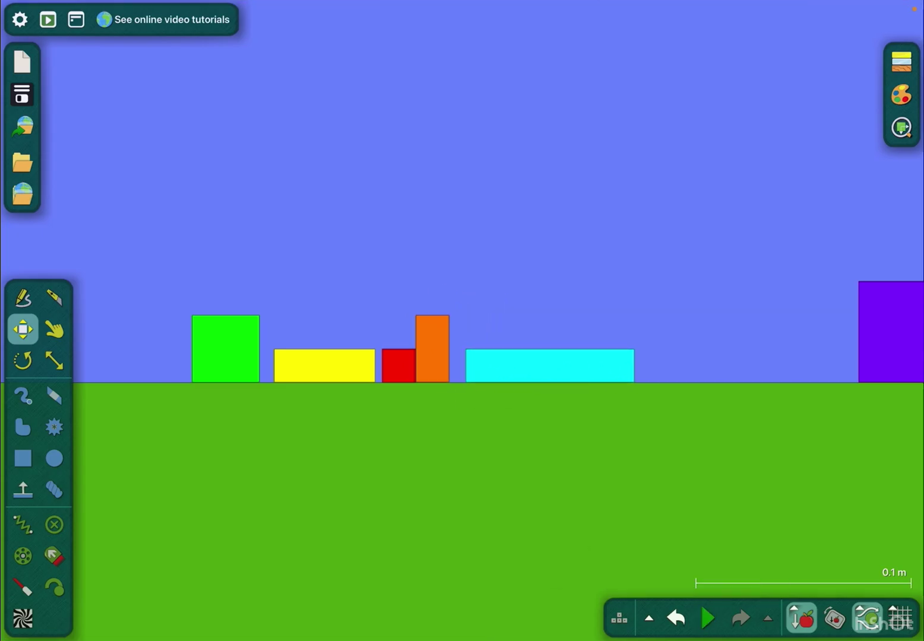
Step: Move the cyan plank off its previous collision layer onto layer C
{"action": "right_click", "coordinate": [599, 365]}
{"action": "left_click", "coordinate": [640, 471]}
{"action": "left_click", "coordinate": [657, 547]}
{"action": "left_click", "coordinate": [852, 563]}
{"action": "left_click", "coordinate": [783, 358]}
{"action": "left_click", "coordinate": [462, 181]}
Step: Run the simulation and drag the cyan plank past purple, upright, then flat left of it
{"action": "left_click", "coordinate": [707, 618]}
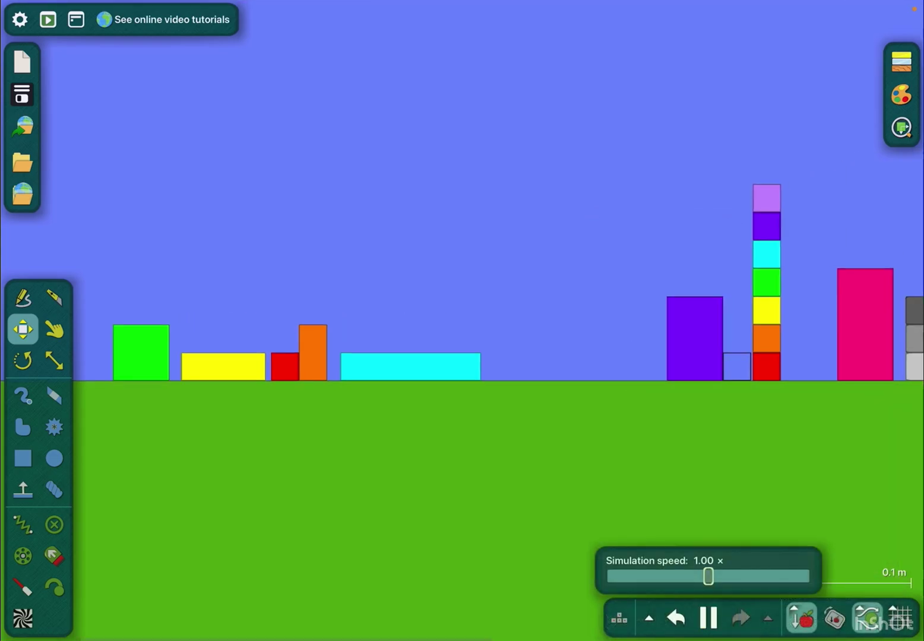
{"action": "left_click_drag", "start_coordinate": [412, 366], "coordinate": [668, 366]}
{"action": "scroll", "coordinate": [462, 325], "scroll_direction": "up", "scroll_amount": 2}
{"action": "left_click", "coordinate": [54, 330]}
{"action": "mouse_move", "coordinate": [481, 367]}
{"action": "left_mouse_down"}
{"action": "mouse_move", "coordinate": [626, 278]}
{"action": "mouse_move", "coordinate": [631, 296]}
{"action": "left_mouse_up"}
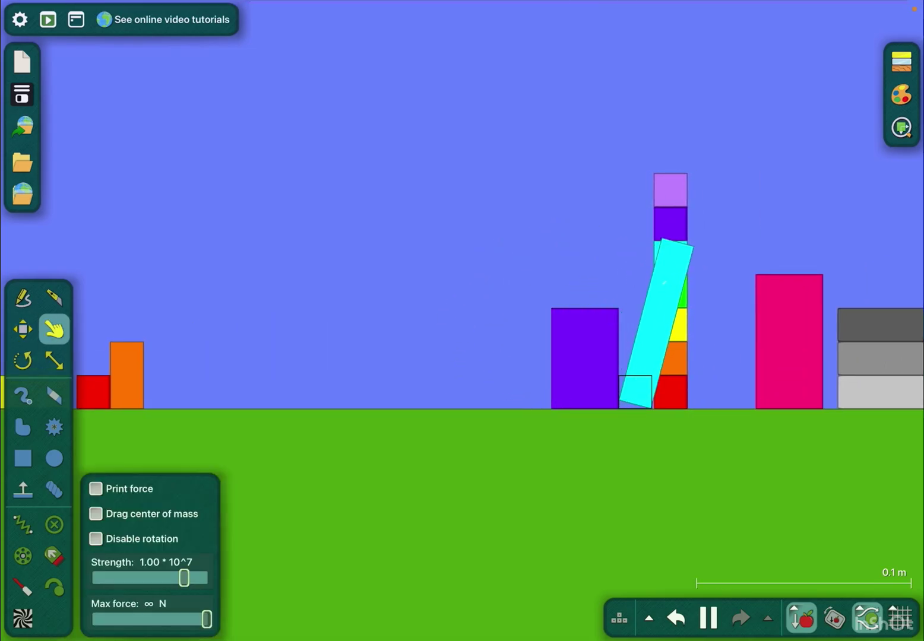
{"action": "left_click_drag", "start_coordinate": [682, 393], "coordinate": [476, 392]}
Step: Push the cyan plank into the rainbow tower and slide it left along the ground
{"action": "left_click_drag", "start_coordinate": [670, 217], "coordinate": [577, 246]}
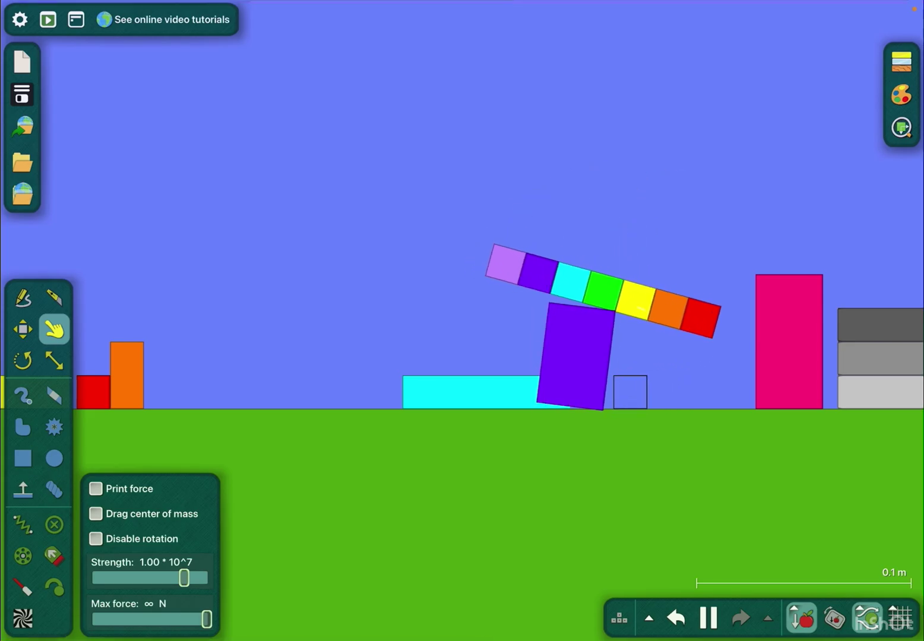
{"action": "left_click_drag", "start_coordinate": [462, 324], "coordinate": [594, 277]}
{"action": "left_click_drag", "start_coordinate": [619, 344], "coordinate": [522, 340]}
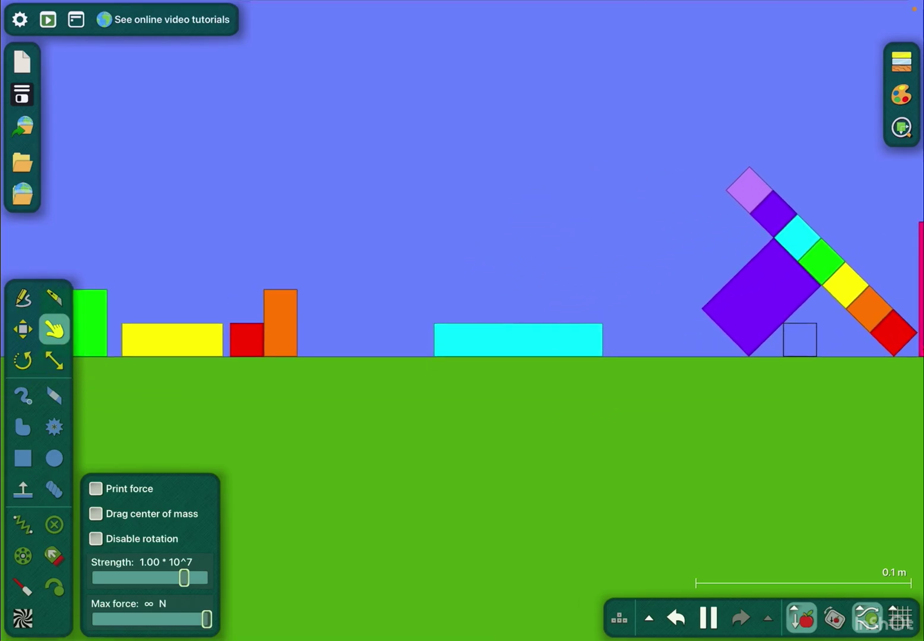
{"action": "left_click", "coordinate": [518, 339]}
{"action": "left_click", "coordinate": [644, 547]}
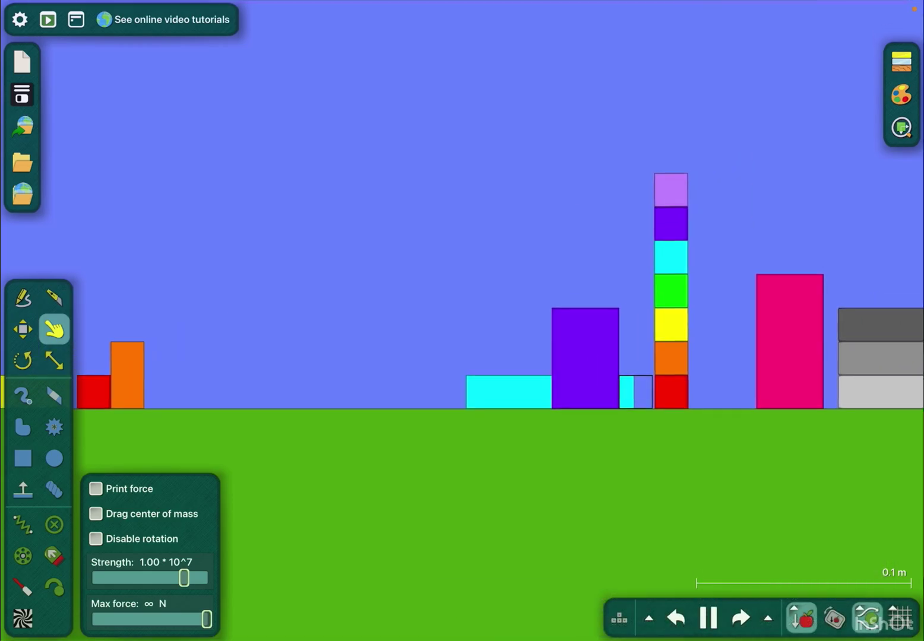
Step: Pause and move the cyan plank from collision layer C to layer D
{"action": "left_click", "coordinate": [708, 617]}
{"action": "left_click", "coordinate": [509, 392]}
{"action": "left_click", "coordinate": [592, 446]}
{"action": "left_click", "coordinate": [599, 547]}
{"action": "left_click", "coordinate": [606, 571]}
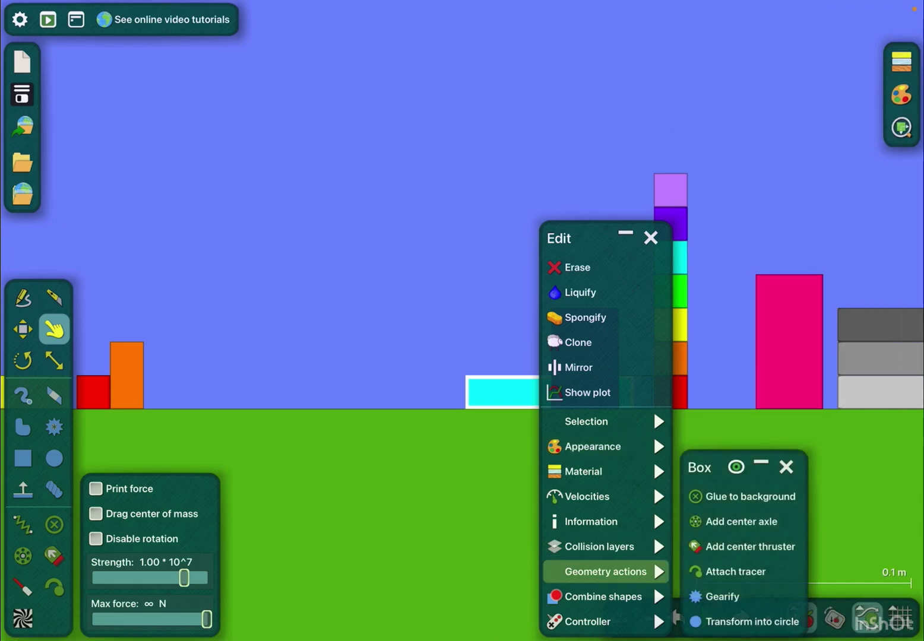
{"action": "left_click", "coordinate": [586, 496]}
{"action": "left_click", "coordinate": [599, 547]}
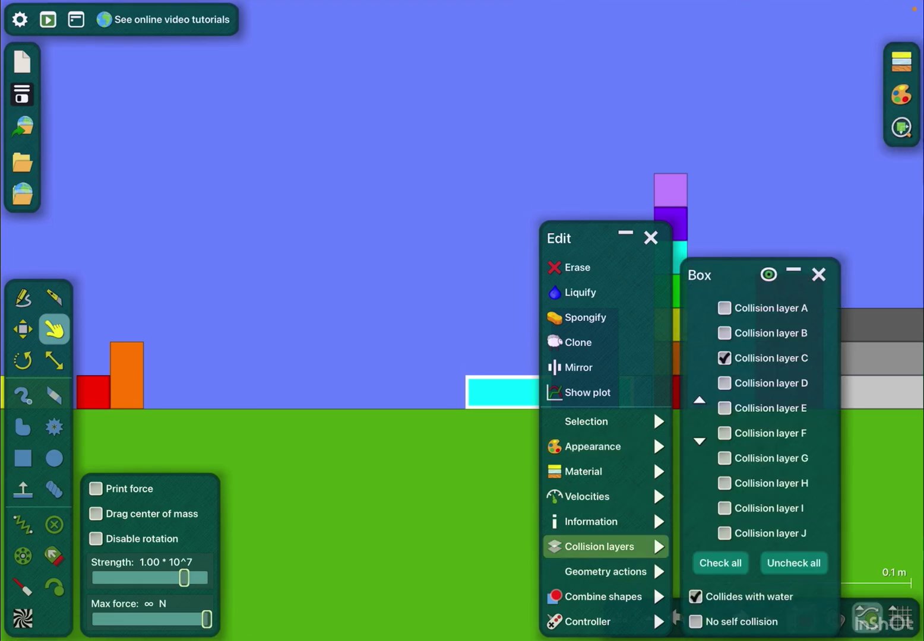
{"action": "left_click", "coordinate": [724, 383]}
{"action": "left_click", "coordinate": [723, 358]}
{"action": "left_click", "coordinate": [650, 238]}
Step: Run the simulation and lay the cyan plank flat further left
{"action": "left_click", "coordinate": [708, 617]}
{"action": "mouse_move", "coordinate": [468, 321]}
{"action": "left_mouse_down"}
{"action": "mouse_move", "coordinate": [555, 339]}
{"action": "mouse_move", "coordinate": [722, 281]}
{"action": "mouse_move", "coordinate": [405, 340]}
{"action": "left_mouse_up"}
{"action": "left_click_drag", "start_coordinate": [462, 217], "coordinate": [577, 217]}
{"action": "left_click_drag", "start_coordinate": [462, 253], "coordinate": [606, 223]}
Step: Put the cyan plank on collision layer A, resume, and pull it toward the orange block
{"action": "left_click", "coordinate": [693, 361]}
{"action": "left_click", "coordinate": [743, 472]}
{"action": "left_click", "coordinate": [757, 547]}
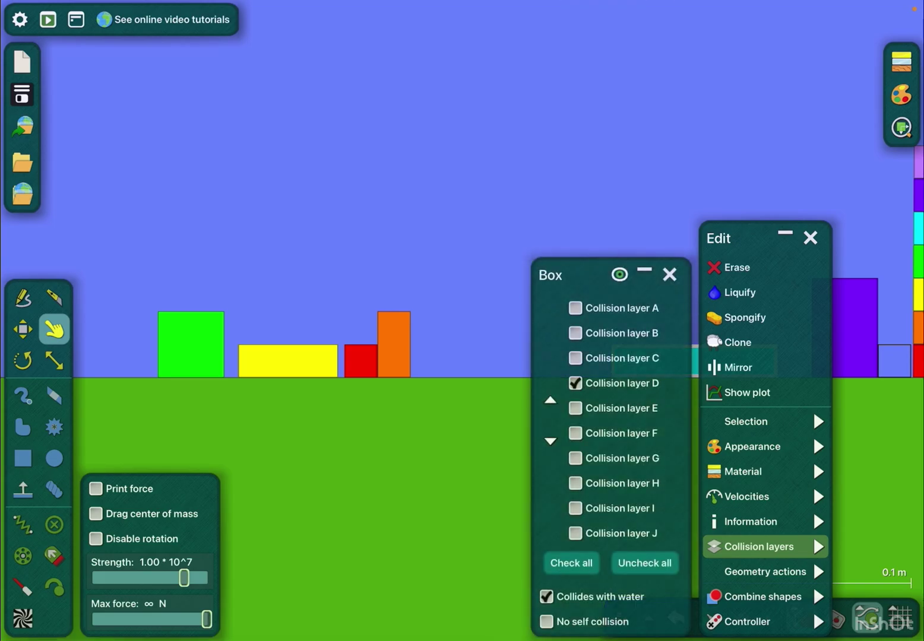
{"action": "left_click", "coordinate": [575, 307]}
{"action": "left_click", "coordinate": [433, 217]}
{"action": "left_click", "coordinate": [707, 618]}
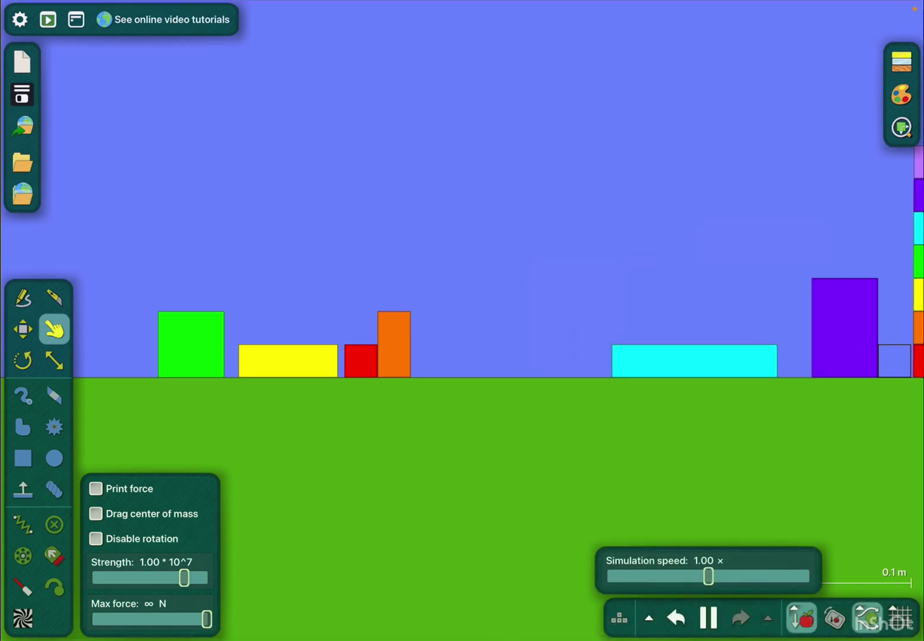
{"action": "left_click_drag", "start_coordinate": [505, 217], "coordinate": [406, 229]}
{"action": "left_click_drag", "start_coordinate": [615, 343], "coordinate": [390, 224]}
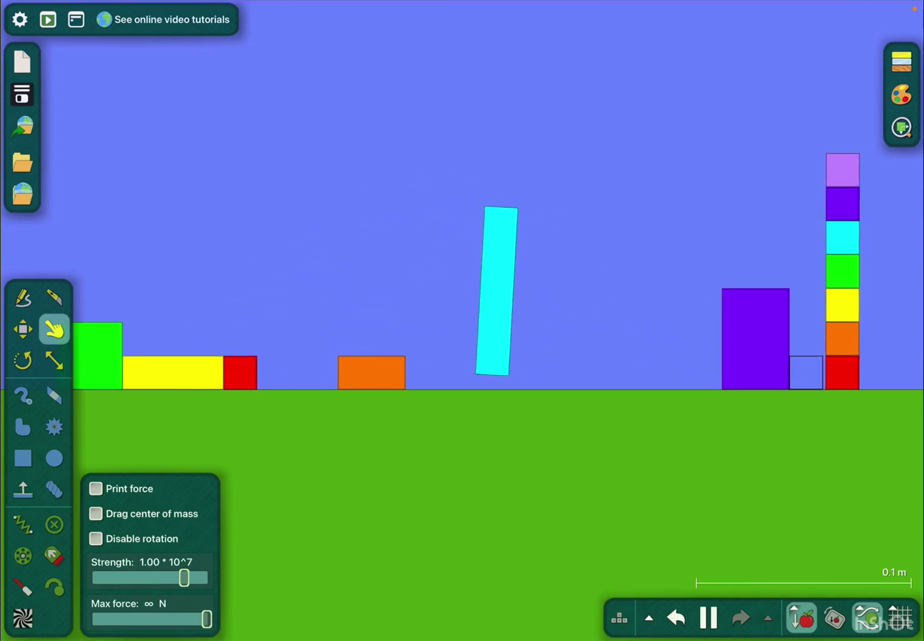
Step: Swing the cyan plank over the orange block and stand it fully upright
{"action": "mouse_move", "coordinate": [390, 224]}
{"action": "left_mouse_down"}
{"action": "mouse_move", "coordinate": [434, 307]}
{"action": "mouse_move", "coordinate": [386, 267]}
{"action": "left_mouse_up"}
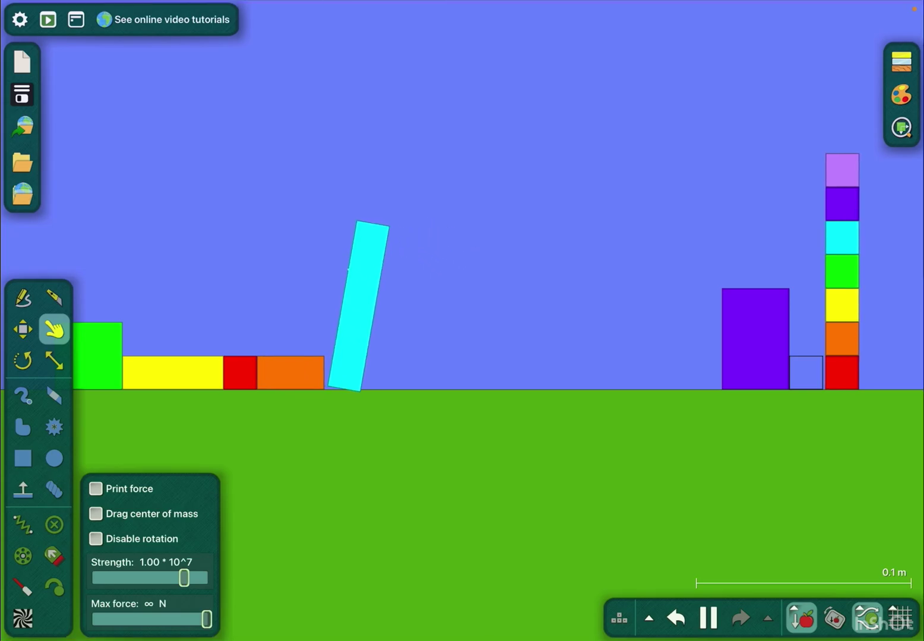
{"action": "left_click_drag", "start_coordinate": [441, 357], "coordinate": [412, 354]}
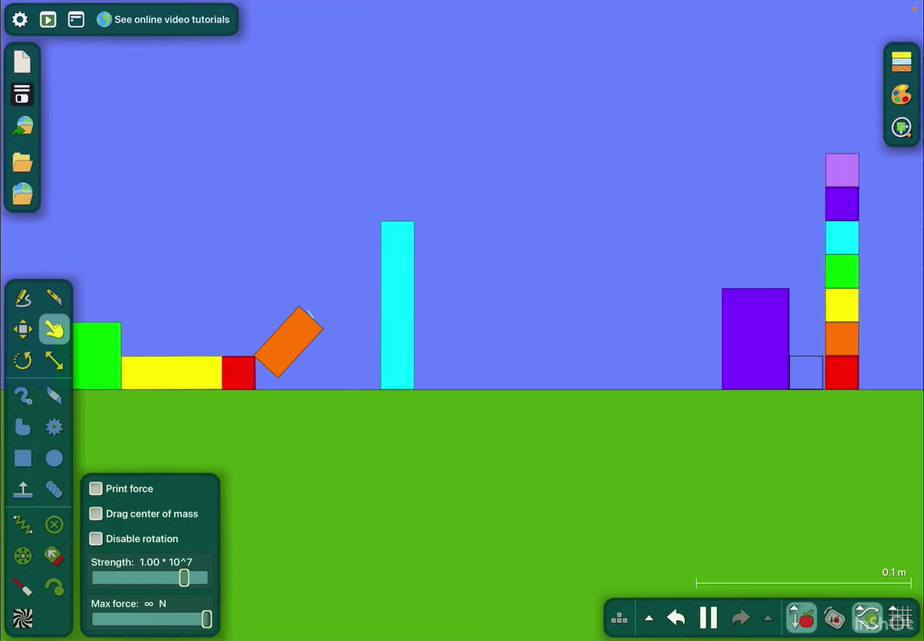
{"action": "left_click_drag", "start_coordinate": [415, 350], "coordinate": [428, 351]}
Step: Zoom out and travel along the row to the white columns with coloured tops
{"action": "left_click_drag", "start_coordinate": [548, 144], "coordinate": [634, 120]}
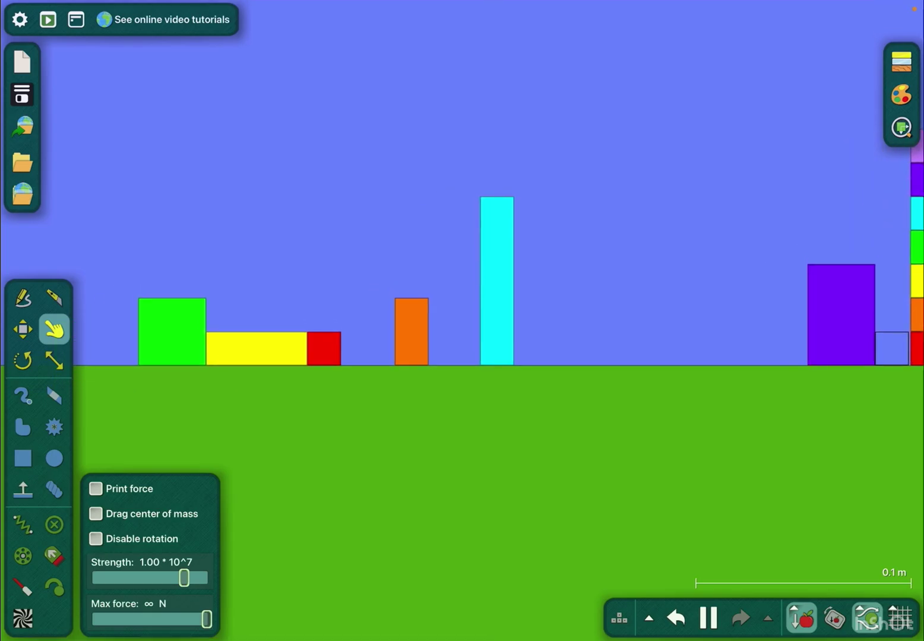
{"action": "mouse_move", "coordinate": [505, 217]}
{"action": "left_mouse_down"}
{"action": "mouse_move", "coordinate": [484, 278]}
{"action": "mouse_move", "coordinate": [456, 288]}
{"action": "left_mouse_up"}
{"action": "scroll", "coordinate": [462, 325], "scroll_direction": "down", "scroll_amount": 2}
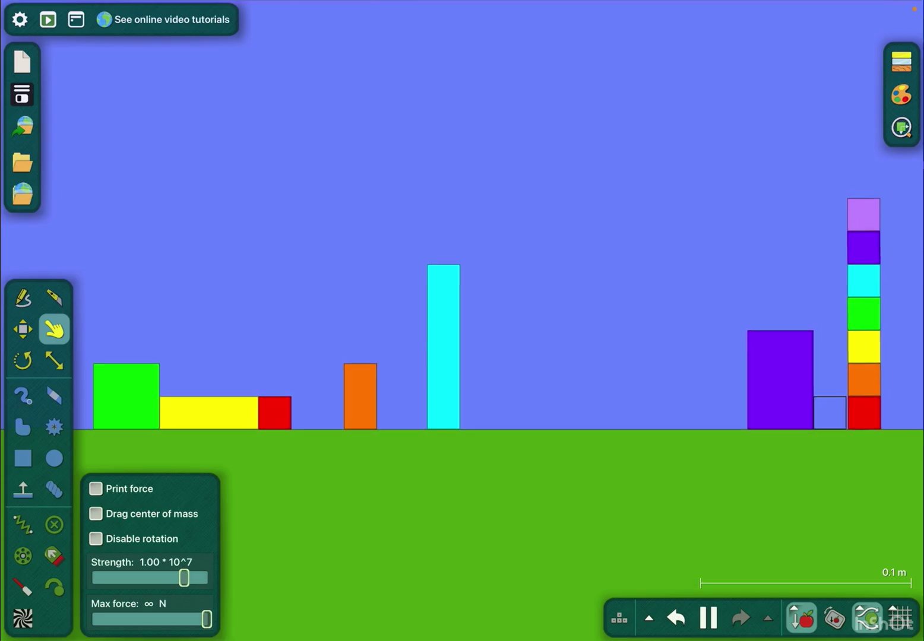
{"action": "scroll", "coordinate": [462, 324], "scroll_direction": "down", "scroll_amount": 2}
{"action": "scroll", "coordinate": [462, 325], "scroll_direction": "down", "scroll_amount": 2}
{"action": "key", "text": "Right"}
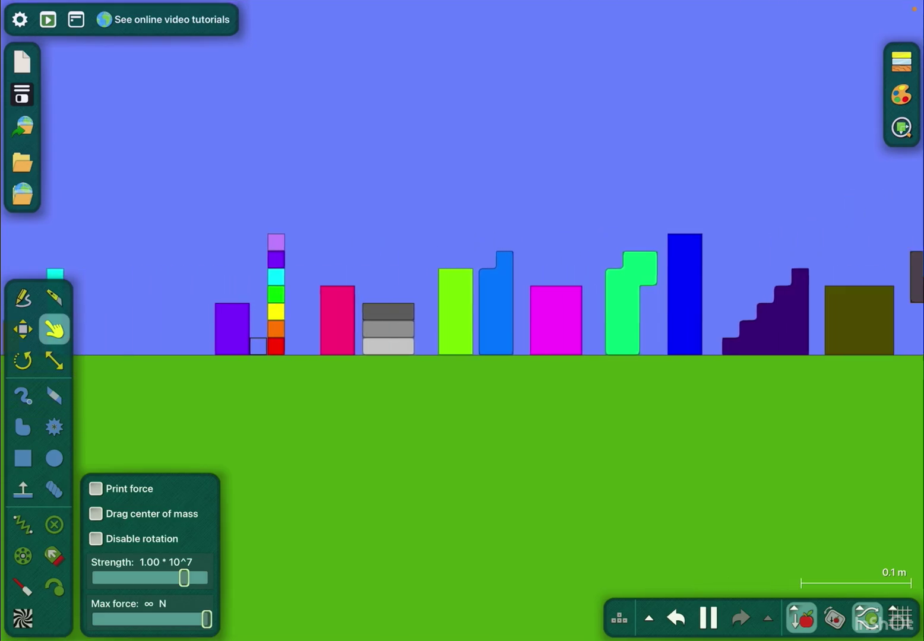
{"action": "left_click_drag", "start_coordinate": [650, 433], "coordinate": [462, 433]}
{"action": "scroll", "coordinate": [462, 325], "scroll_direction": "up", "scroll_amount": 3}
{"action": "left_click_drag", "start_coordinate": [495, 325], "coordinate": [499, 304]}
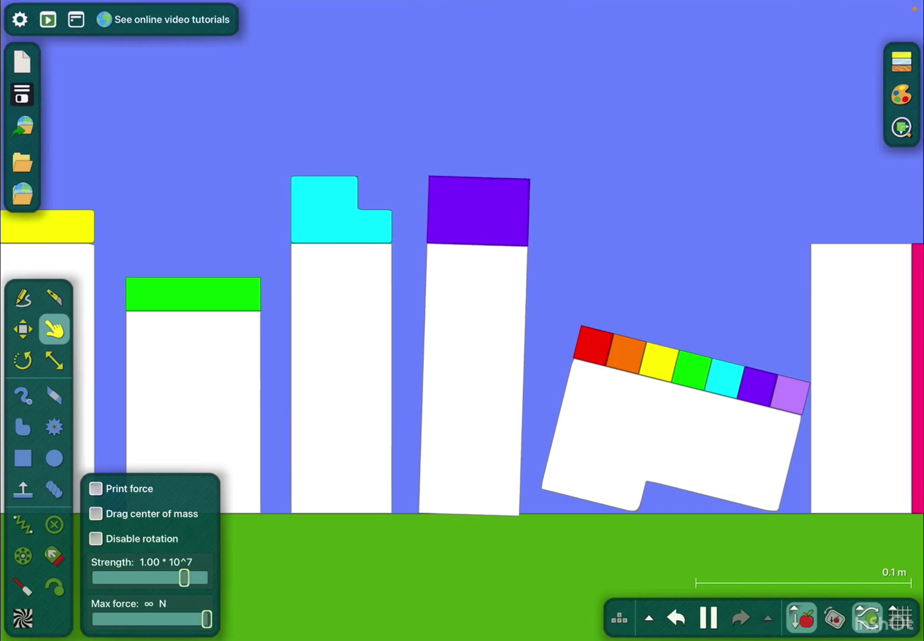
{"action": "left_click", "coordinate": [23, 330]}
{"action": "mouse_move", "coordinate": [473, 347]}
{"action": "left_mouse_down"}
{"action": "mouse_move", "coordinate": [498, 168]}
{"action": "mouse_move", "coordinate": [469, 340]}
{"action": "left_mouse_up"}
{"action": "left_click", "coordinate": [54, 330]}
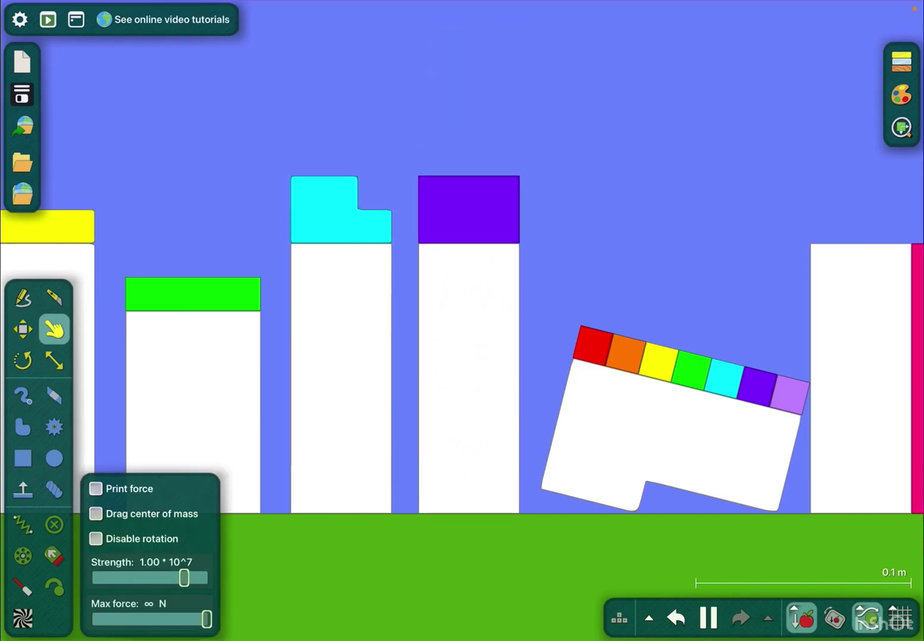
{"action": "left_click", "coordinate": [23, 329]}
{"action": "left_click_drag", "start_coordinate": [468, 346], "coordinate": [462, 347]}
{"action": "left_click_drag", "start_coordinate": [505, 108], "coordinate": [625, 109]}
{"action": "left_click", "coordinate": [54, 330]}
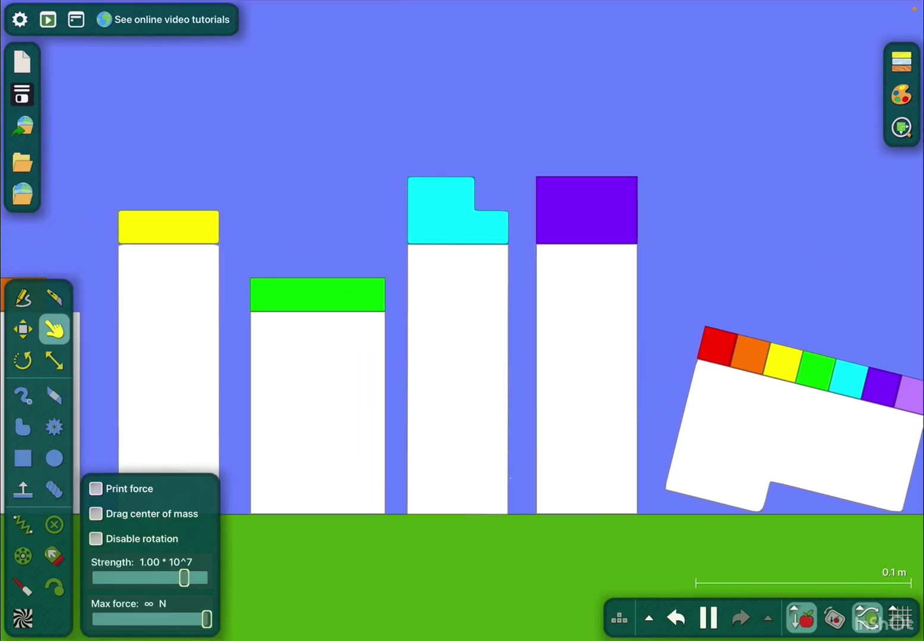
{"action": "scroll", "coordinate": [556, 269], "scroll_direction": "down", "scroll_amount": 2}
{"action": "scroll", "coordinate": [590, 250], "scroll_direction": "down", "scroll_amount": 2}
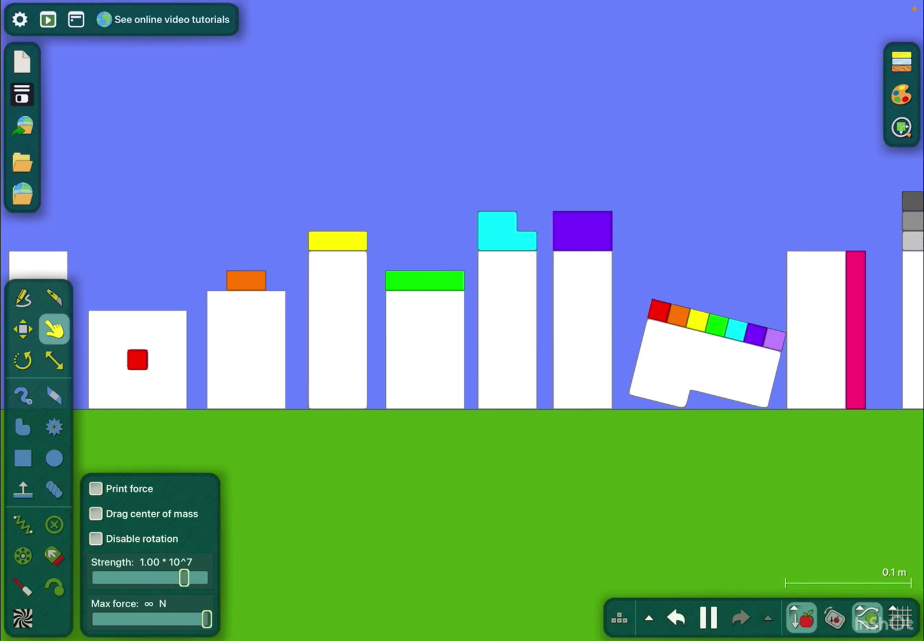
{"action": "scroll", "coordinate": [620, 220], "scroll_direction": "up", "scroll_amount": 3}
{"action": "left_click_drag", "start_coordinate": [505, 108], "coordinate": [455, 108]}
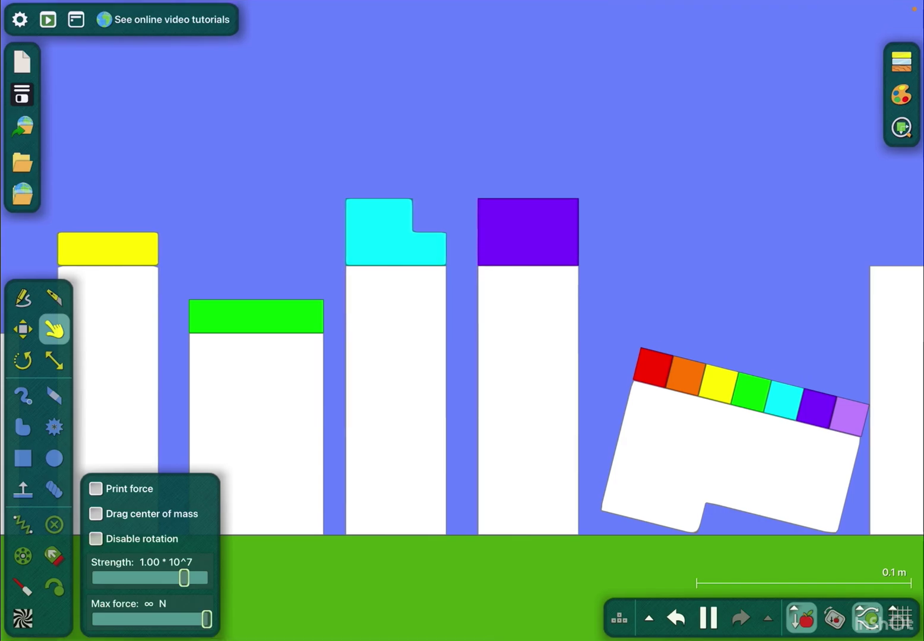
Step: Pause the simulation and sketch the blue digits 5, 3, 6 and the first comma in the sky
{"action": "left_click", "coordinate": [708, 618]}
{"action": "left_click", "coordinate": [23, 395]}
{"action": "scroll", "coordinate": [462, 361], "scroll_direction": "up", "scroll_amount": 2}
{"action": "scroll", "coordinate": [462, 361], "scroll_direction": "up", "scroll_amount": 2}
{"action": "scroll", "coordinate": [462, 361], "scroll_direction": "up", "scroll_amount": 2}
{"action": "scroll", "coordinate": [462, 361], "scroll_direction": "up", "scroll_amount": 1}
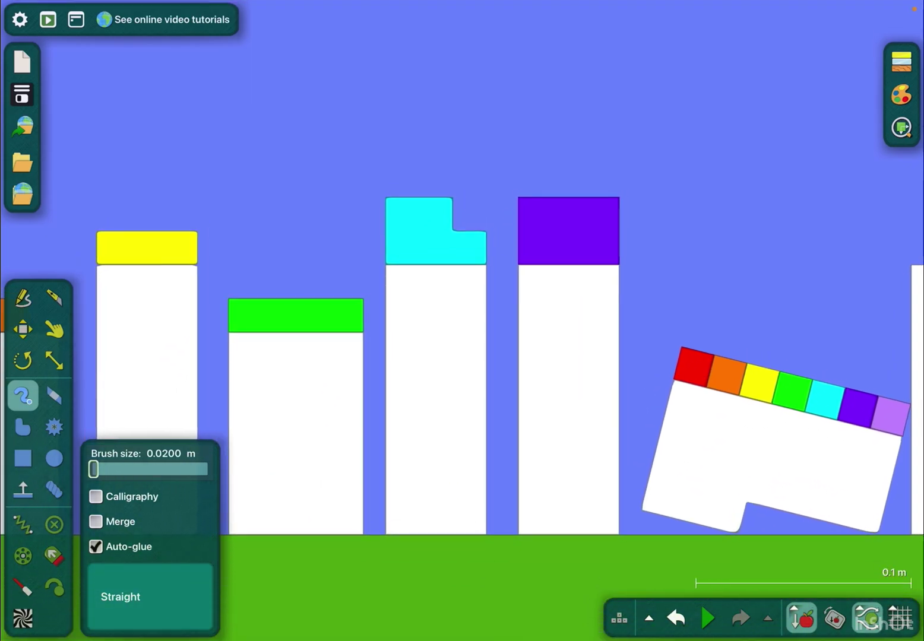
{"action": "scroll", "coordinate": [462, 361], "scroll_direction": "down", "scroll_amount": 1}
{"action": "scroll", "coordinate": [462, 361], "scroll_direction": "down", "scroll_amount": 1}
{"action": "scroll", "coordinate": [462, 361], "scroll_direction": "up", "scroll_amount": 3}
{"action": "mouse_move", "coordinate": [532, 195]}
{"action": "left_mouse_down"}
{"action": "mouse_move", "coordinate": [439, 231]}
{"action": "mouse_move", "coordinate": [511, 318]}
{"action": "mouse_move", "coordinate": [440, 364]}
{"action": "left_mouse_up"}
{"action": "left_click_drag", "start_coordinate": [475, 282], "coordinate": [307, 282]}
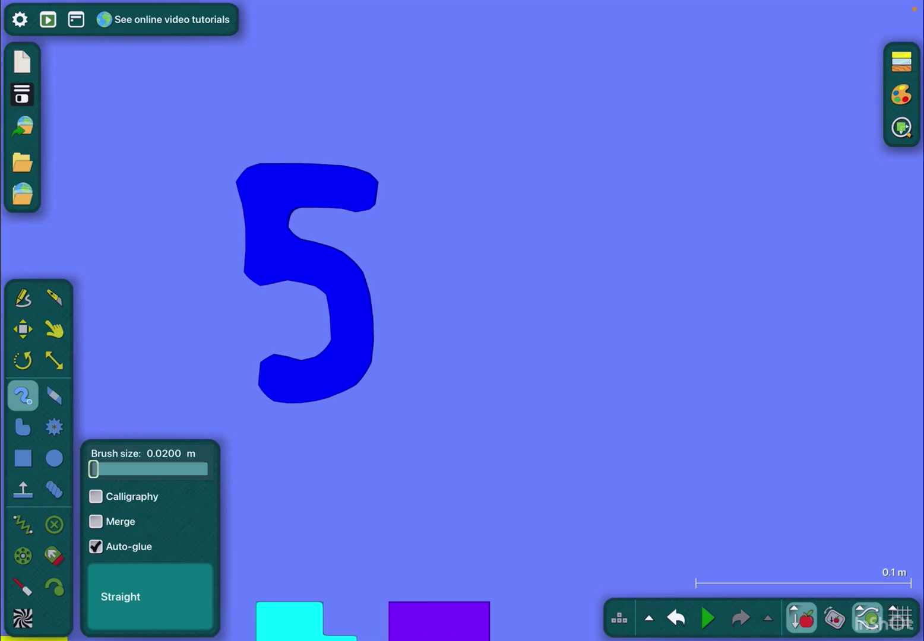
{"action": "mouse_move", "coordinate": [407, 179]}
{"action": "left_mouse_down"}
{"action": "mouse_move", "coordinate": [448, 181]}
{"action": "mouse_move", "coordinate": [425, 383]}
{"action": "left_mouse_up"}
{"action": "mouse_move", "coordinate": [653, 194]}
{"action": "left_mouse_down"}
{"action": "mouse_move", "coordinate": [592, 332]}
{"action": "mouse_move", "coordinate": [368, 325]}
{"action": "left_mouse_up"}
{"action": "left_click_drag", "start_coordinate": [514, 393], "coordinate": [458, 462]}
Step: Sketch the next digits 8, 7, 0 and the second comma
{"action": "left_click_drag", "start_coordinate": [577, 325], "coordinate": [376, 325]}
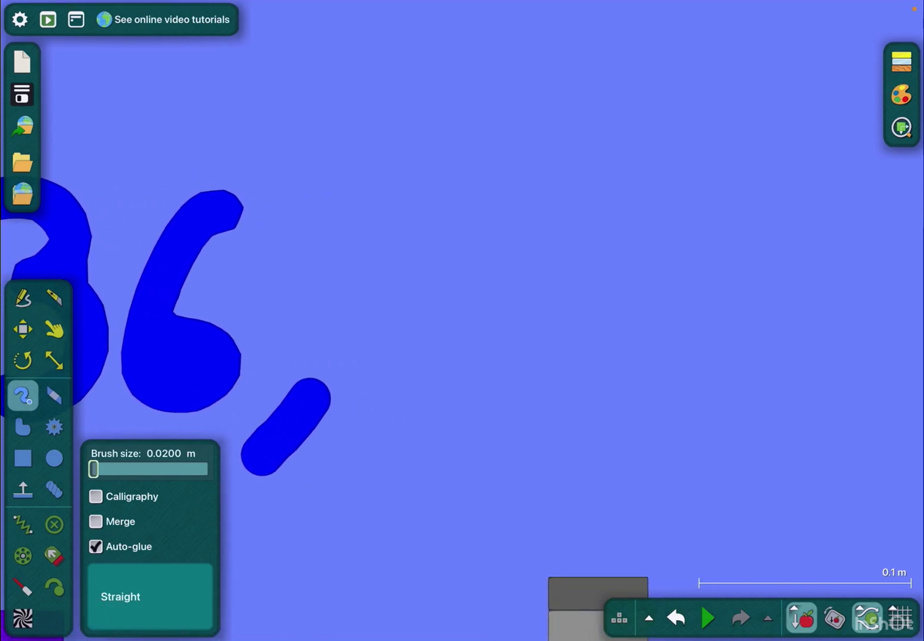
{"action": "mouse_move", "coordinate": [448, 210]}
{"action": "left_mouse_down"}
{"action": "mouse_move", "coordinate": [409, 330]}
{"action": "mouse_move", "coordinate": [433, 311]}
{"action": "left_mouse_up"}
{"action": "mouse_move", "coordinate": [530, 217]}
{"action": "left_mouse_down"}
{"action": "mouse_move", "coordinate": [548, 211]}
{"action": "mouse_move", "coordinate": [610, 404]}
{"action": "left_mouse_up"}
{"action": "mouse_move", "coordinate": [570, 317]}
{"action": "left_mouse_down"}
{"action": "mouse_move", "coordinate": [625, 327]}
{"action": "mouse_move", "coordinate": [303, 357]}
{"action": "left_mouse_up"}
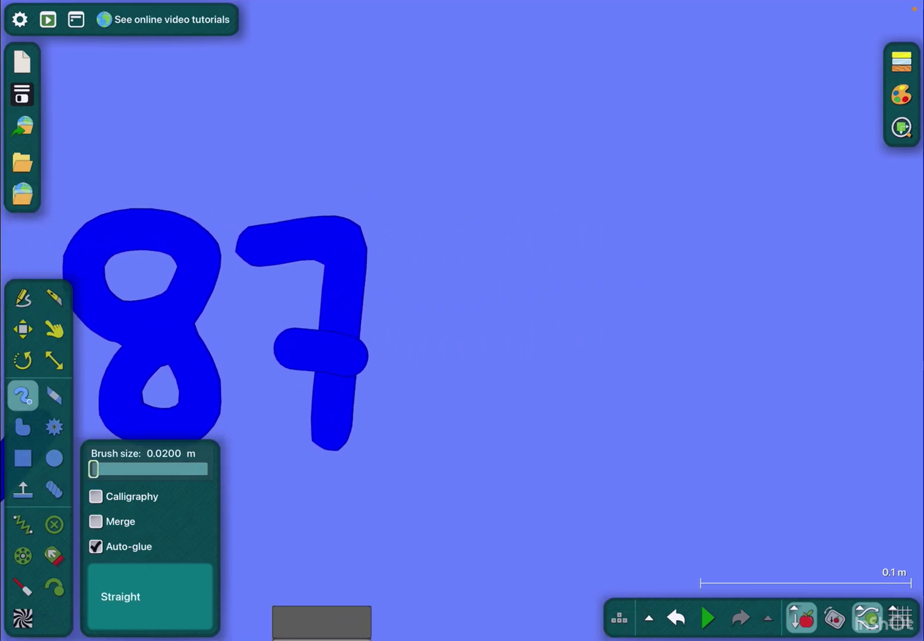
{"action": "mouse_move", "coordinate": [483, 458]}
{"action": "left_mouse_down"}
{"action": "mouse_move", "coordinate": [528, 383]}
{"action": "mouse_move", "coordinate": [506, 470]}
{"action": "left_mouse_up"}
{"action": "left_click_drag", "start_coordinate": [585, 485], "coordinate": [509, 543]}
Step: Sketch the final digits 9, 1 and 2 to complete 536,870,912
{"action": "left_click_drag", "start_coordinate": [649, 361], "coordinate": [447, 301]}
{"action": "mouse_move", "coordinate": [563, 190]}
{"action": "left_mouse_down"}
{"action": "mouse_move", "coordinate": [532, 279]}
{"action": "mouse_move", "coordinate": [563, 426]}
{"action": "left_mouse_up"}
{"action": "left_click_drag", "start_coordinate": [577, 325], "coordinate": [361, 336]}
{"action": "left_click_drag", "start_coordinate": [506, 415], "coordinate": [508, 180]}
{"action": "left_click_drag", "start_coordinate": [508, 181], "coordinate": [408, 255]}
{"action": "left_click_drag", "start_coordinate": [530, 209], "coordinate": [682, 390]}
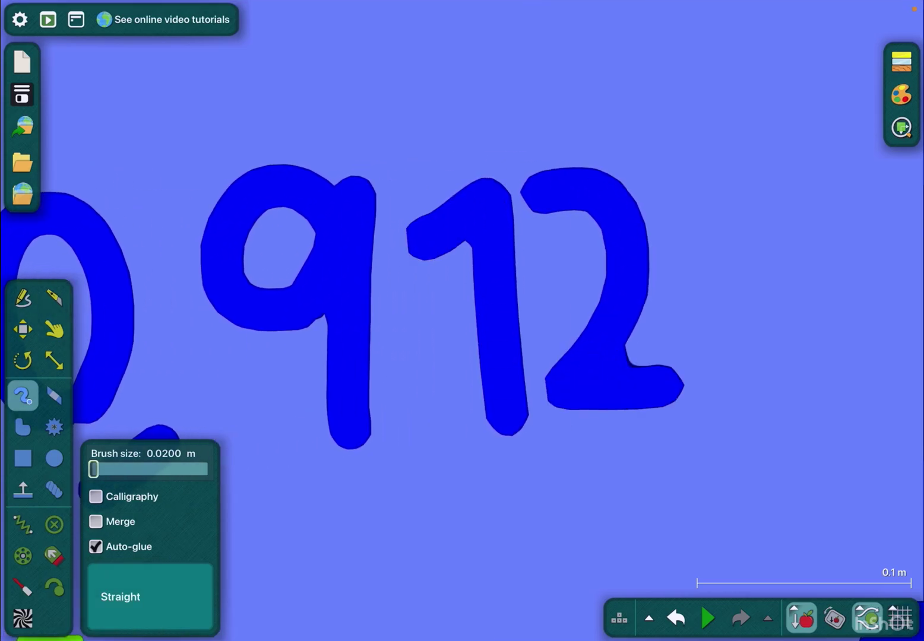
{"action": "scroll", "coordinate": [506, 289], "scroll_direction": "down", "scroll_amount": 5}
{"action": "scroll", "coordinate": [376, 380], "scroll_direction": "up", "scroll_amount": 5}
{"action": "scroll", "coordinate": [376, 381], "scroll_direction": "up", "scroll_amount": 2}
Step: Box-select all the drawn digits, review their collision and geometry options, then resume the simulation
{"action": "left_click", "coordinate": [54, 330]}
{"action": "scroll", "coordinate": [462, 324], "scroll_direction": "down", "scroll_amount": 3}
{"action": "left_click", "coordinate": [23, 329]}
{"action": "left_click_drag", "start_coordinate": [505, 347], "coordinate": [465, 325]}
{"action": "mouse_move", "coordinate": [258, 134]}
{"action": "left_mouse_down"}
{"action": "mouse_move", "coordinate": [676, 250]}
{"action": "mouse_move", "coordinate": [792, 304]}
{"action": "left_mouse_up"}
{"action": "right_click", "coordinate": [607, 285]}
{"action": "left_click", "coordinate": [669, 571]}
{"action": "left_click", "coordinate": [675, 596]}
{"action": "key", "text": "Escape"}
{"action": "scroll", "coordinate": [462, 390], "scroll_direction": "up", "scroll_amount": 3}
{"action": "scroll", "coordinate": [462, 390], "scroll_direction": "up", "scroll_amount": 2}
{"action": "scroll", "coordinate": [461, 391], "scroll_direction": "up", "scroll_amount": 2}
{"action": "scroll", "coordinate": [462, 325], "scroll_direction": "down", "scroll_amount": 5}
{"action": "scroll", "coordinate": [462, 325], "scroll_direction": "up", "scroll_amount": 1}
{"action": "scroll", "coordinate": [462, 324], "scroll_direction": "up", "scroll_amount": 1}
{"action": "scroll", "coordinate": [462, 325], "scroll_direction": "up", "scroll_amount": 1}
{"action": "scroll", "coordinate": [462, 324], "scroll_direction": "up", "scroll_amount": 2}
{"action": "scroll", "coordinate": [462, 325], "scroll_direction": "up", "scroll_amount": 1}
{"action": "scroll", "coordinate": [462, 324], "scroll_direction": "right", "scroll_amount": 4}
{"action": "scroll", "coordinate": [462, 325], "scroll_direction": "right", "scroll_amount": 1}
{"action": "scroll", "coordinate": [462, 325], "scroll_direction": "right", "scroll_amount": 5}
{"action": "scroll", "coordinate": [462, 325], "scroll_direction": "down", "scroll_amount": 1}
{"action": "scroll", "coordinate": [462, 325], "scroll_direction": "down", "scroll_amount": 2}
{"action": "scroll", "coordinate": [462, 325], "scroll_direction": "up", "scroll_amount": 1}
{"action": "scroll", "coordinate": [462, 325], "scroll_direction": "up", "scroll_amount": 1}
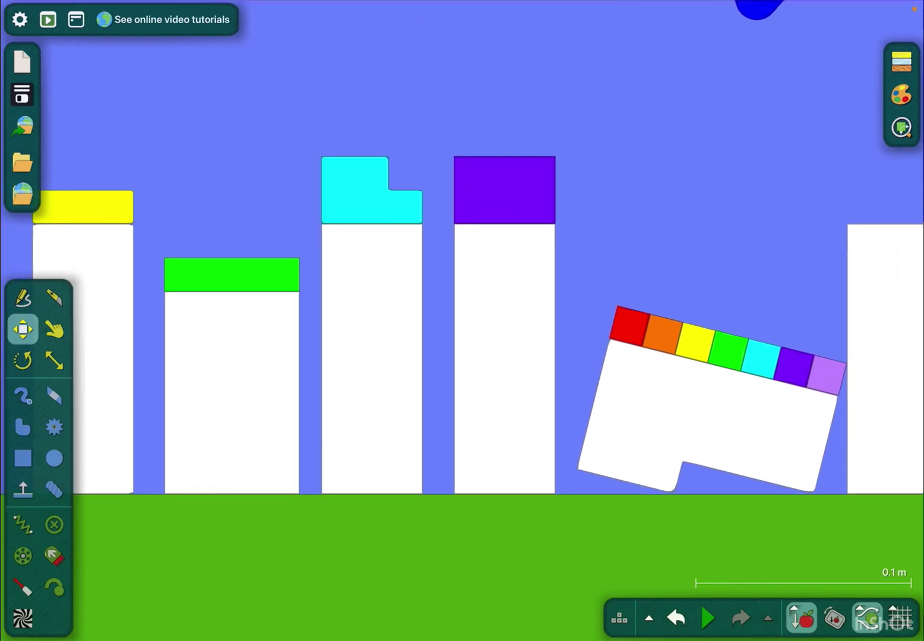
{"action": "scroll", "coordinate": [462, 325], "scroll_direction": "down", "scroll_amount": 1}
{"action": "scroll", "coordinate": [462, 325], "scroll_direction": "down", "scroll_amount": 3}
{"action": "scroll", "coordinate": [462, 325], "scroll_direction": "down", "scroll_amount": 2}
{"action": "left_click", "coordinate": [707, 618]}
Step: Pull the purple-topped tower upward with the Drag tool, then select the hand-drawn number
{"action": "left_click", "coordinate": [54, 329]}
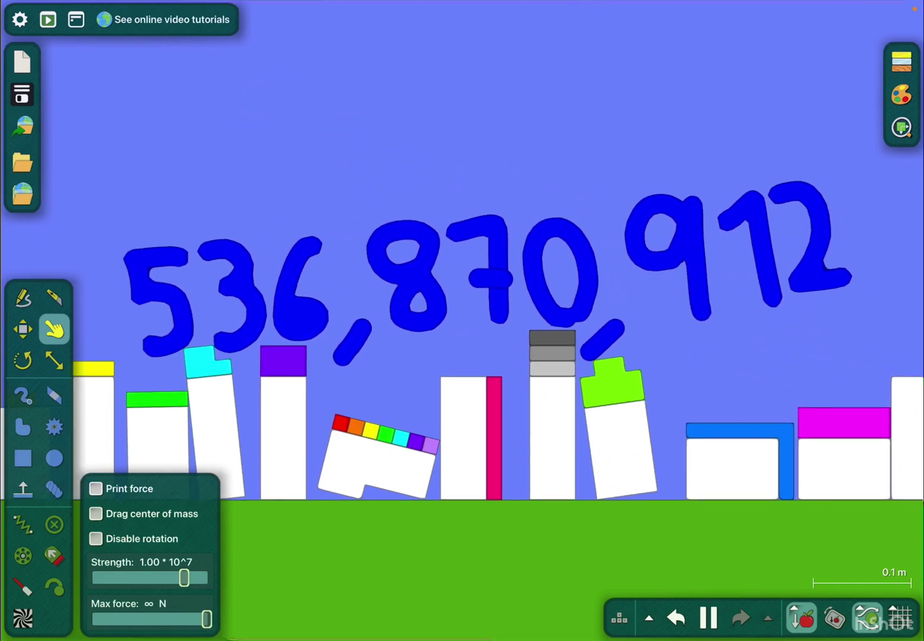
{"action": "scroll", "coordinate": [462, 324], "scroll_direction": "up", "scroll_amount": 2}
{"action": "scroll", "coordinate": [462, 325], "scroll_direction": "up", "scroll_amount": 3}
{"action": "scroll", "coordinate": [462, 325], "scroll_direction": "up", "scroll_amount": 1}
{"action": "mouse_move", "coordinate": [509, 304]}
{"action": "left_mouse_down"}
{"action": "mouse_move", "coordinate": [563, 159]}
{"action": "mouse_move", "coordinate": [543, 144]}
{"action": "mouse_move", "coordinate": [489, 150]}
{"action": "mouse_move", "coordinate": [498, 217]}
{"action": "left_mouse_up"}
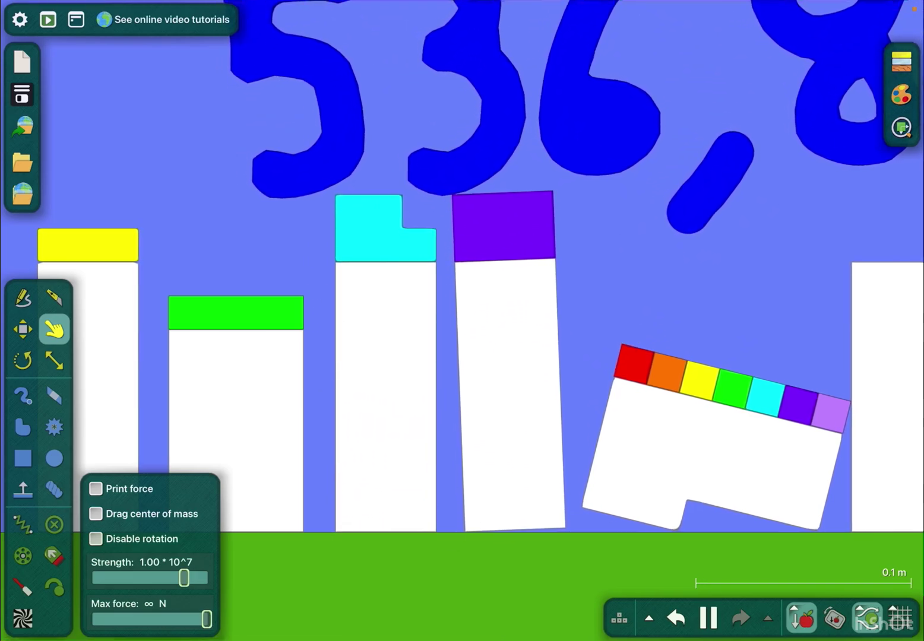
{"action": "scroll", "coordinate": [462, 288], "scroll_direction": "down", "scroll_amount": 5}
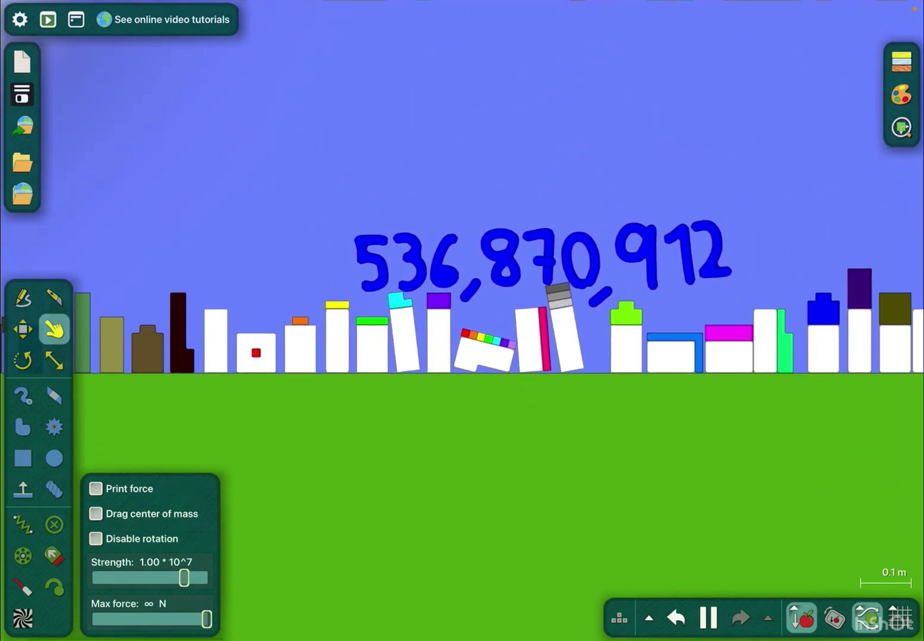
{"action": "scroll", "coordinate": [512, 318], "scroll_direction": "up", "scroll_amount": 1}
{"action": "scroll", "coordinate": [512, 318], "scroll_direction": "up", "scroll_amount": 2}
{"action": "scroll", "coordinate": [512, 318], "scroll_direction": "up", "scroll_amount": 2}
{"action": "scroll", "coordinate": [512, 318], "scroll_direction": "up", "scroll_amount": 2}
{"action": "scroll", "coordinate": [462, 288], "scroll_direction": "left", "scroll_amount": 2}
{"action": "scroll", "coordinate": [462, 289], "scroll_direction": "up", "scroll_amount": 3}
{"action": "scroll", "coordinate": [462, 289], "scroll_direction": "up", "scroll_amount": 1}
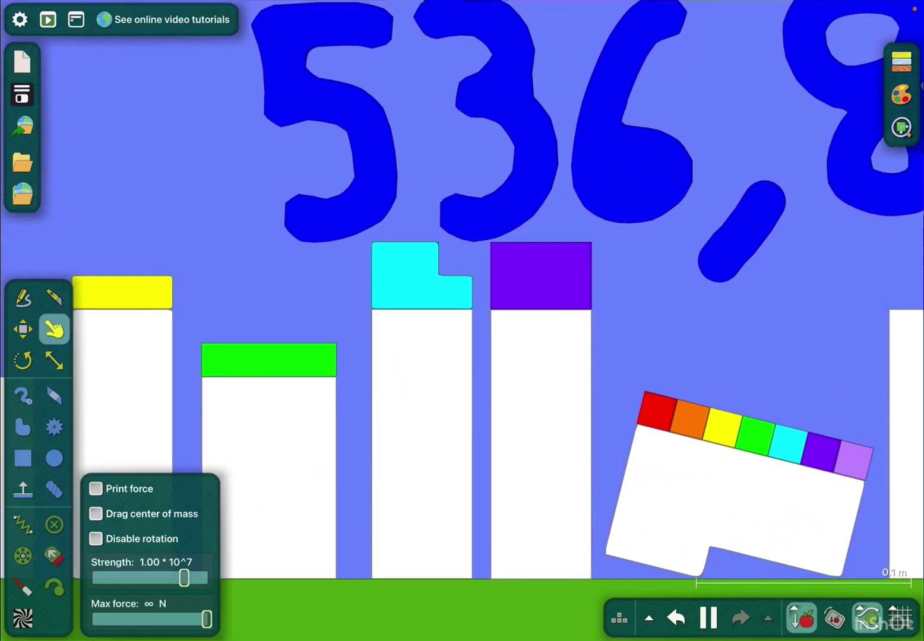
{"action": "scroll", "coordinate": [693, 202], "scroll_direction": "down", "scroll_amount": 2}
{"action": "scroll", "coordinate": [379, 354], "scroll_direction": "down", "scroll_amount": 3}
{"action": "scroll", "coordinate": [378, 354], "scroll_direction": "down", "scroll_amount": 2}
{"action": "key", "text": "m"}
{"action": "left_click_drag", "start_coordinate": [506, 505], "coordinate": [442, 502]}
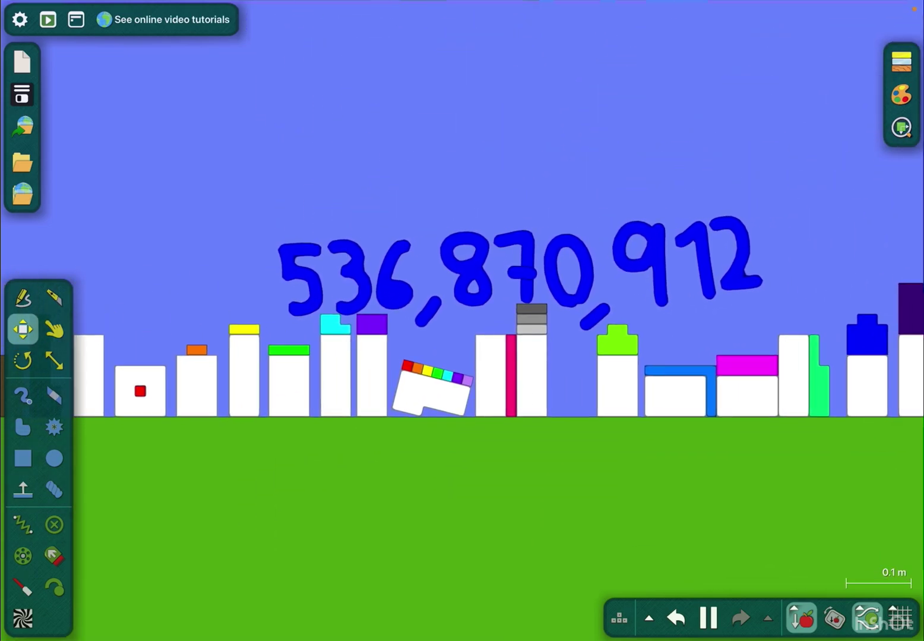
{"action": "left_click", "coordinate": [665, 261]}
{"action": "scroll", "coordinate": [439, 352], "scroll_direction": "up", "scroll_amount": 2}
{"action": "scroll", "coordinate": [439, 352], "scroll_direction": "up", "scroll_amount": 2}
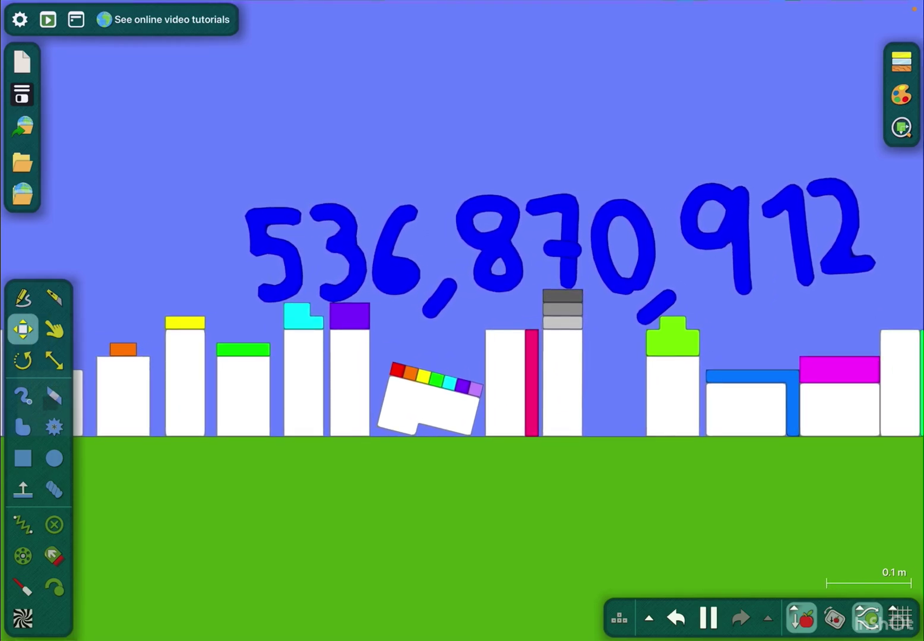
{"action": "scroll", "coordinate": [174, 408], "scroll_direction": "up", "scroll_amount": 1}
{"action": "scroll", "coordinate": [164, 392], "scroll_direction": "up", "scroll_amount": 1}
{"action": "scroll", "coordinate": [164, 392], "scroll_direction": "up", "scroll_amount": 1}
{"action": "scroll", "coordinate": [165, 392], "scroll_direction": "up", "scroll_amount": 1}
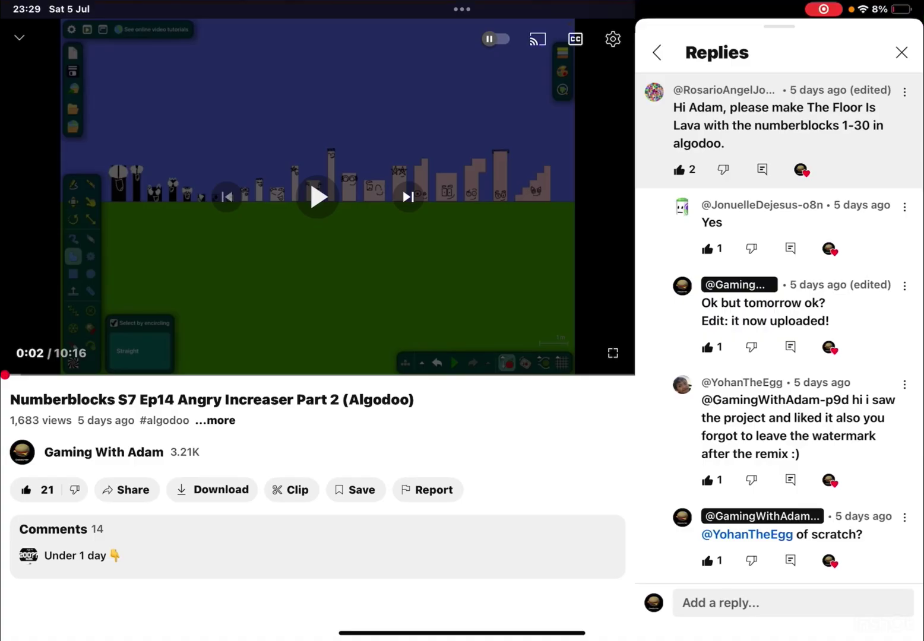
{"action": "scroll", "coordinate": [777, 325], "scroll_direction": "down", "scroll_amount": 2}
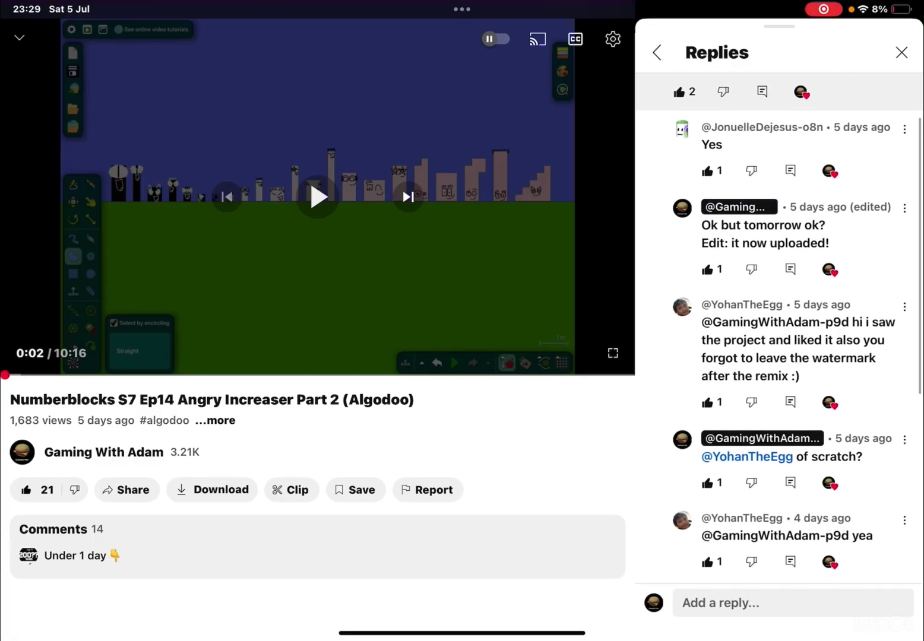
Step: Open a replier's channel card from the YouTube replies, then close it
{"action": "left_click", "coordinate": [682, 307]}
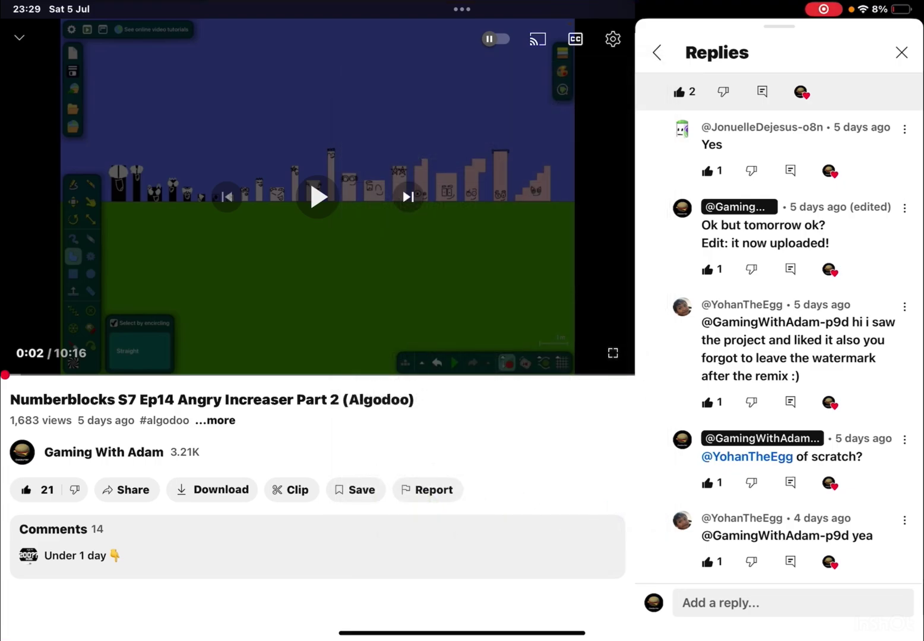
{"action": "scroll", "coordinate": [841, 300], "scroll_direction": "down", "scroll_amount": 10}
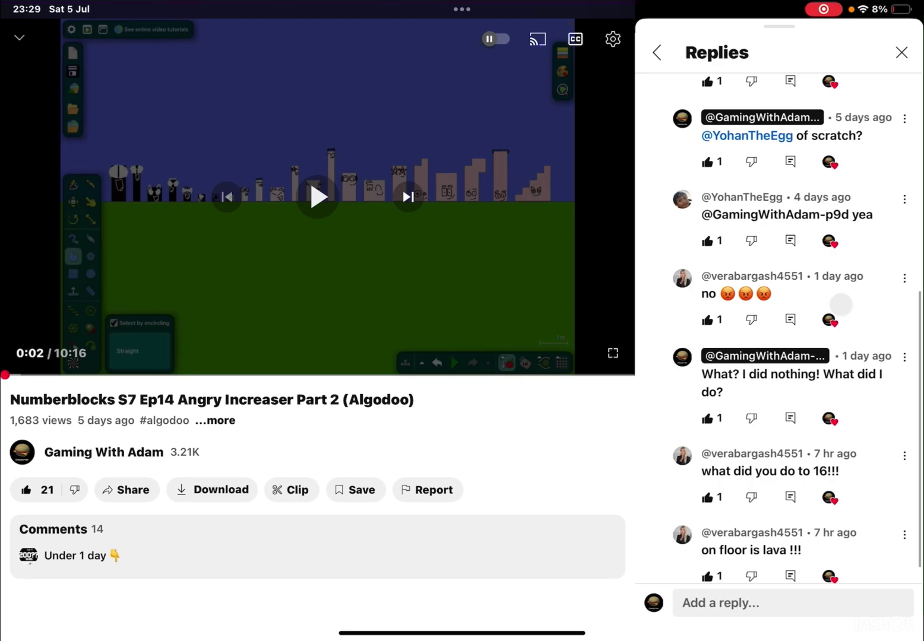
{"action": "scroll", "coordinate": [840, 300], "scroll_direction": "down", "scroll_amount": 1}
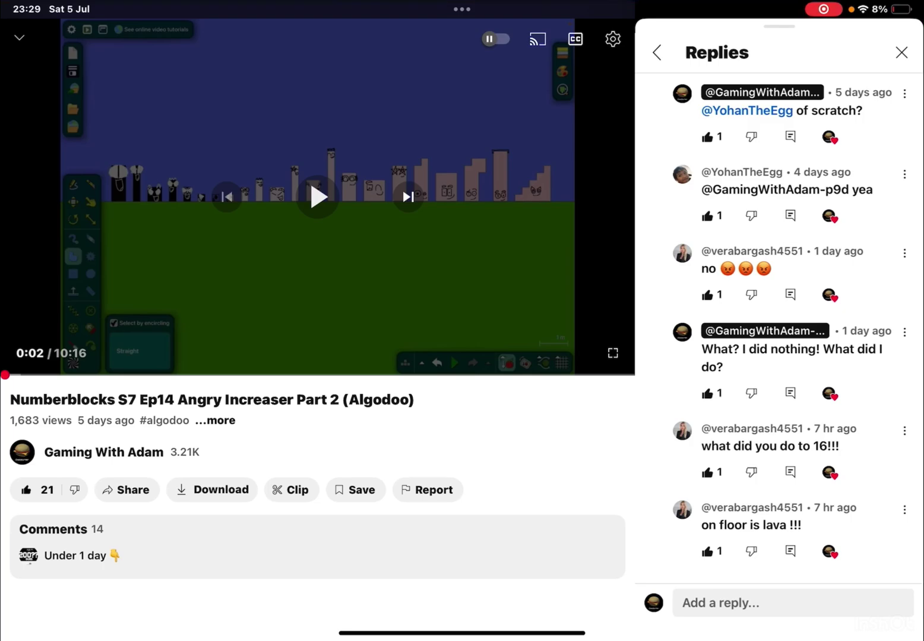
{"action": "scroll", "coordinate": [779, 324], "scroll_direction": "up", "scroll_amount": 5}
{"action": "left_click", "coordinate": [681, 274]}
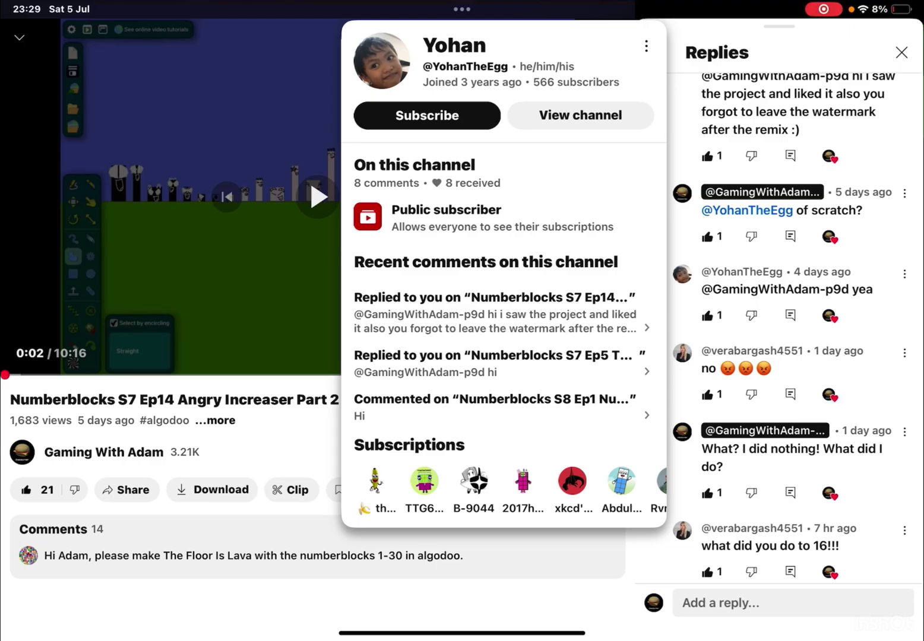
{"action": "left_click", "coordinate": [216, 274]}
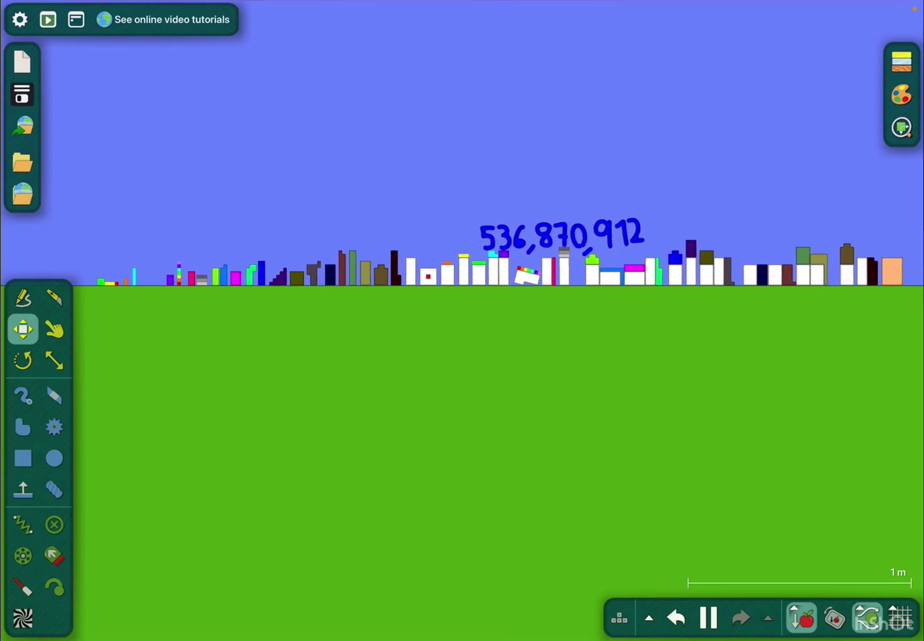
Step: Drag the grey stepped block upward with the Drag tool so it tilts
{"action": "left_click", "coordinate": [54, 329]}
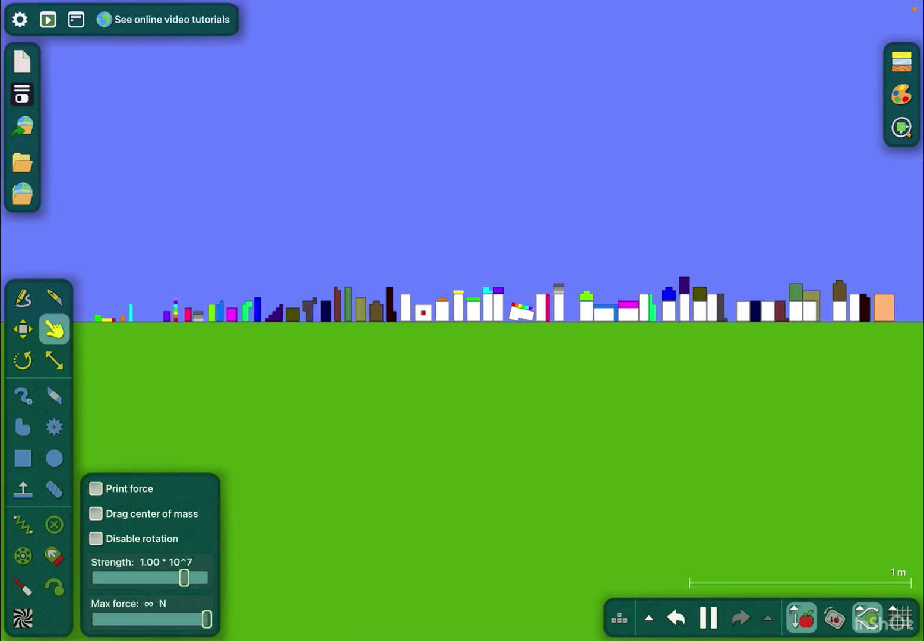
{"action": "scroll", "coordinate": [291, 304], "scroll_direction": "up", "scroll_amount": 10}
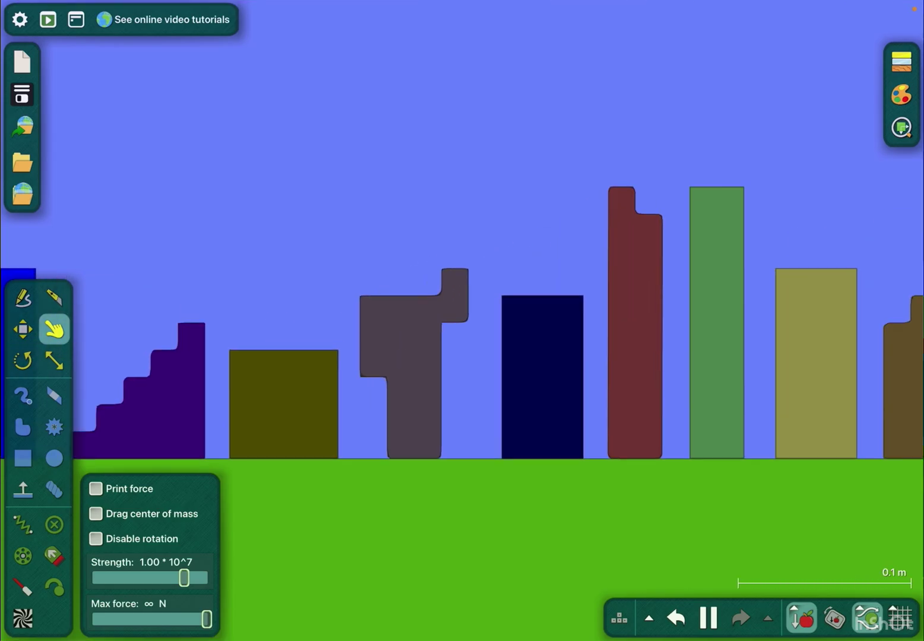
{"action": "mouse_move", "coordinate": [440, 318]}
{"action": "left_mouse_down"}
{"action": "mouse_move", "coordinate": [476, 288]}
{"action": "mouse_move", "coordinate": [454, 268]}
{"action": "mouse_move", "coordinate": [474, 284]}
{"action": "mouse_move", "coordinate": [476, 313]}
{"action": "mouse_move", "coordinate": [466, 262]}
{"action": "mouse_move", "coordinate": [474, 134]}
{"action": "mouse_move", "coordinate": [439, 147]}
{"action": "mouse_move", "coordinate": [433, 136]}
{"action": "left_mouse_up"}
Step: Select the falling grey block and move it up to the left end of the row
{"action": "left_click", "coordinate": [23, 330]}
{"action": "left_click", "coordinate": [419, 296]}
{"action": "mouse_move", "coordinate": [418, 310]}
{"action": "left_mouse_down"}
{"action": "mouse_move", "coordinate": [412, 164]}
{"action": "mouse_move", "coordinate": [82, 82]}
{"action": "left_mouse_up"}
{"action": "scroll", "coordinate": [462, 289], "scroll_direction": "down", "scroll_amount": 5}
{"action": "scroll", "coordinate": [498, 303], "scroll_direction": "down", "scroll_amount": 1}
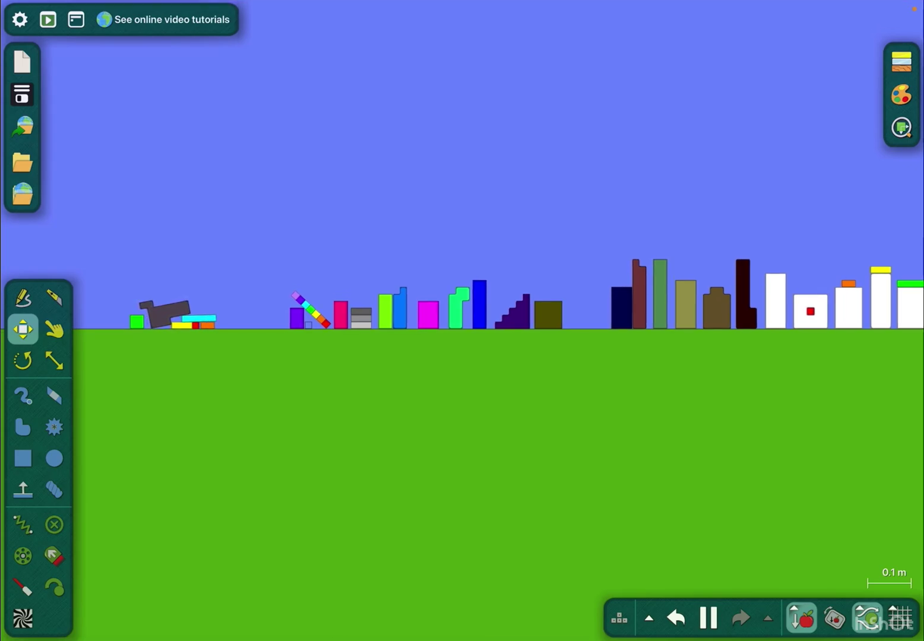
{"action": "scroll", "coordinate": [166, 310], "scroll_direction": "up", "scroll_amount": 5}
Step: Lift the grey block with the Drag tool and stand it upright beside the leftmost blocks
{"action": "left_click", "coordinate": [54, 330]}
{"action": "mouse_move", "coordinate": [433, 347]}
{"action": "left_mouse_down"}
{"action": "mouse_move", "coordinate": [438, 262]}
{"action": "mouse_move", "coordinate": [503, 193]}
{"action": "left_mouse_up"}
{"action": "scroll", "coordinate": [389, 329], "scroll_direction": "down", "scroll_amount": 3}
{"action": "scroll", "coordinate": [389, 330], "scroll_direction": "down", "scroll_amount": 5}
{"action": "scroll", "coordinate": [462, 347], "scroll_direction": "up", "scroll_amount": 5}
{"action": "left_click_drag", "start_coordinate": [288, 289], "coordinate": [588, 289]}
{"action": "left_click_drag", "start_coordinate": [217, 289], "coordinate": [722, 281]}
{"action": "scroll", "coordinate": [430, 331], "scroll_direction": "up", "scroll_amount": 5}
{"action": "mouse_move", "coordinate": [462, 318]}
{"action": "left_mouse_down"}
{"action": "mouse_move", "coordinate": [395, 224]}
{"action": "mouse_move", "coordinate": [759, 116]}
{"action": "mouse_move", "coordinate": [866, 44]}
{"action": "left_mouse_up"}
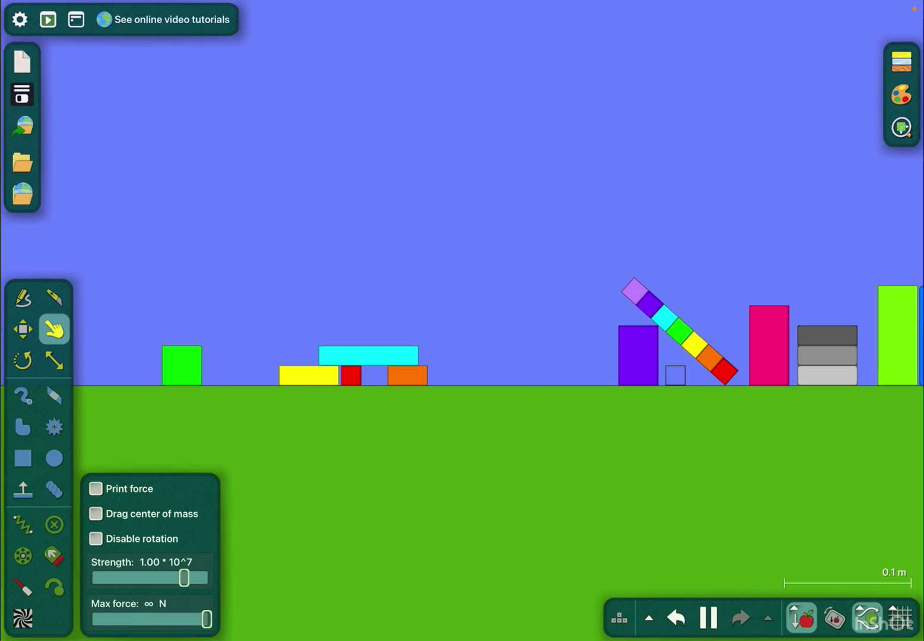
{"action": "scroll", "coordinate": [462, 346], "scroll_direction": "down", "scroll_amount": 3}
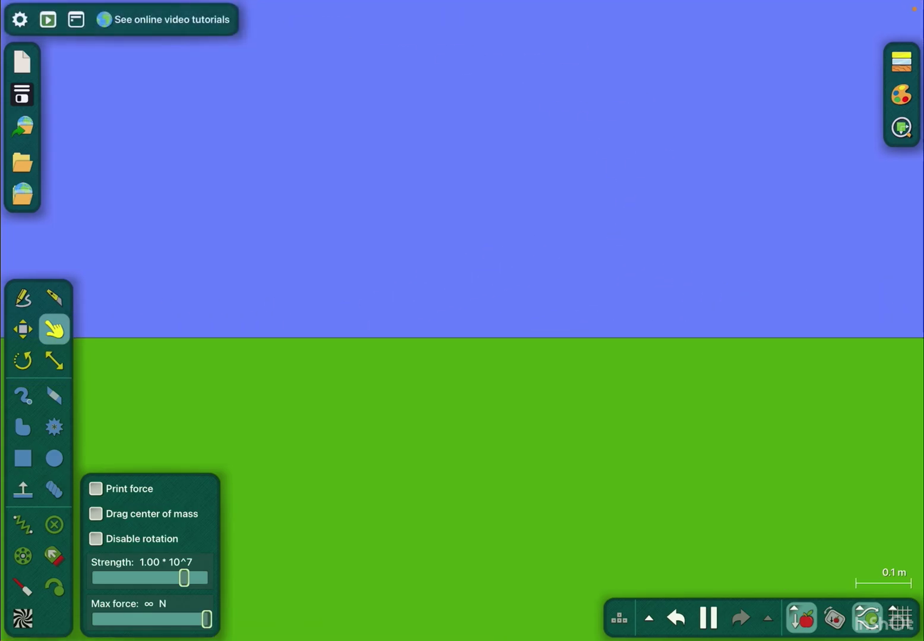
{"action": "scroll", "coordinate": [462, 318], "scroll_direction": "down", "scroll_amount": 5}
{"action": "scroll", "coordinate": [462, 303], "scroll_direction": "down", "scroll_amount": 3}
{"action": "scroll", "coordinate": [599, 285], "scroll_direction": "up", "scroll_amount": 1}
{"action": "scroll", "coordinate": [599, 285], "scroll_direction": "up", "scroll_amount": 1}
{"action": "scroll", "coordinate": [599, 285], "scroll_direction": "up", "scroll_amount": 1}
{"action": "scroll", "coordinate": [599, 285], "scroll_direction": "up", "scroll_amount": 1}
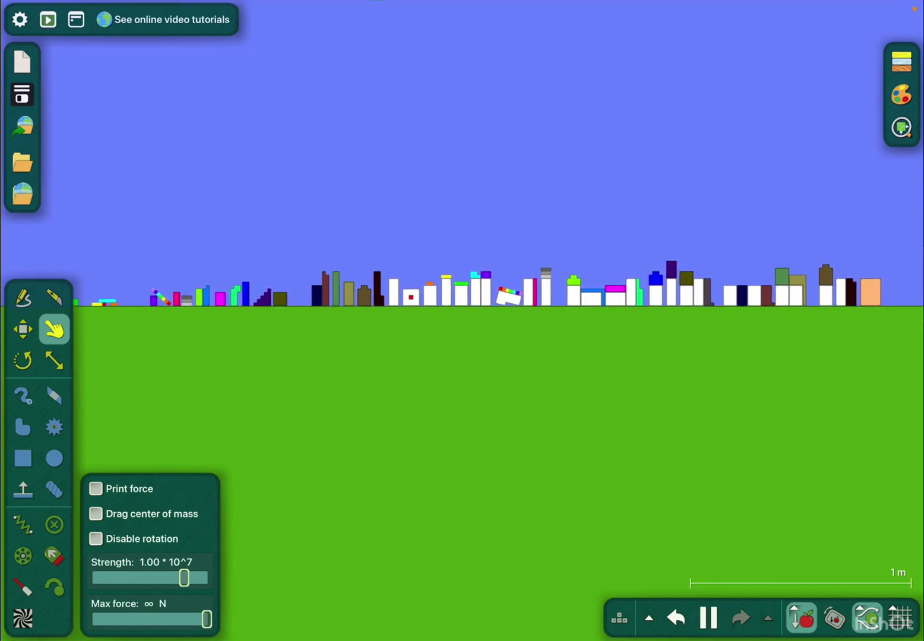
{"action": "scroll", "coordinate": [600, 285], "scroll_direction": "up", "scroll_amount": 1}
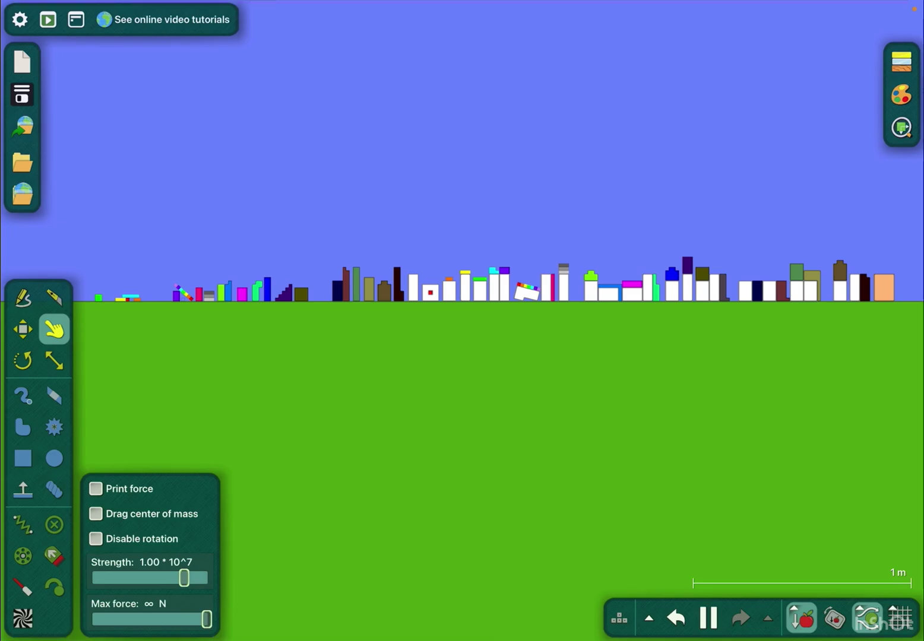